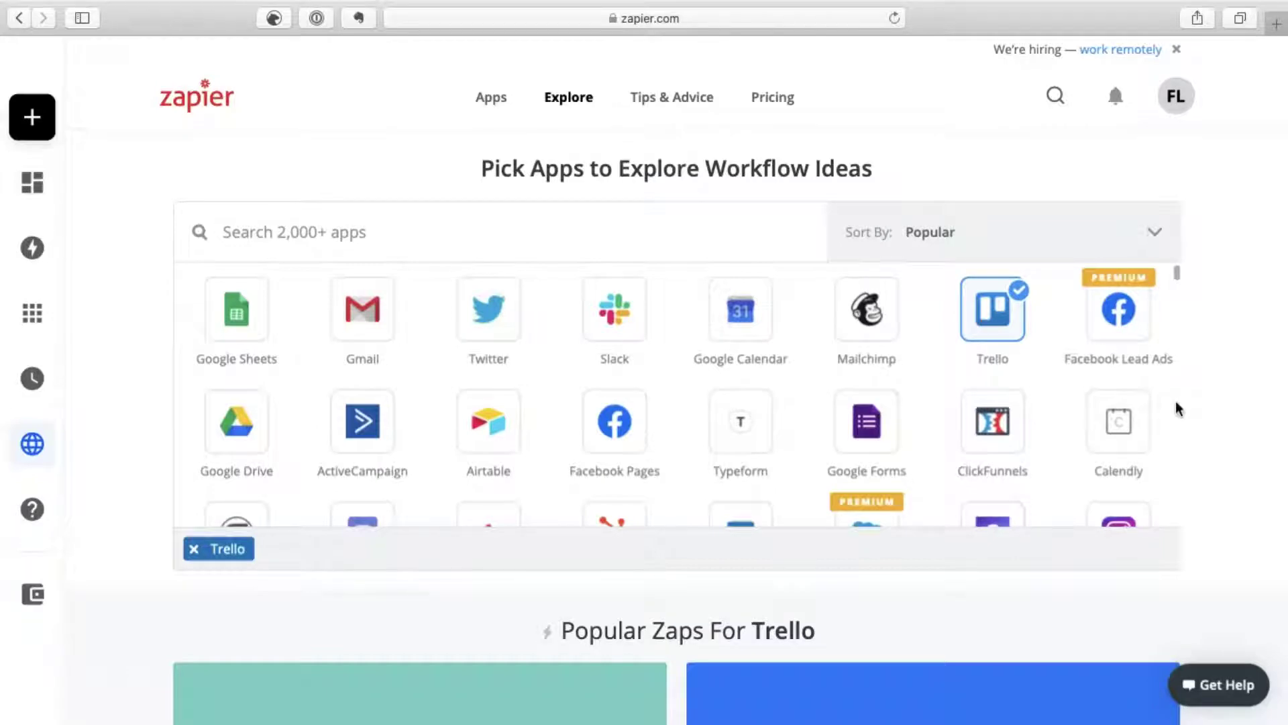
# Step: Scroll down to the Popular Zaps for Trello listed below the app grid
pyautogui.scroll(-1, 1179, 409)
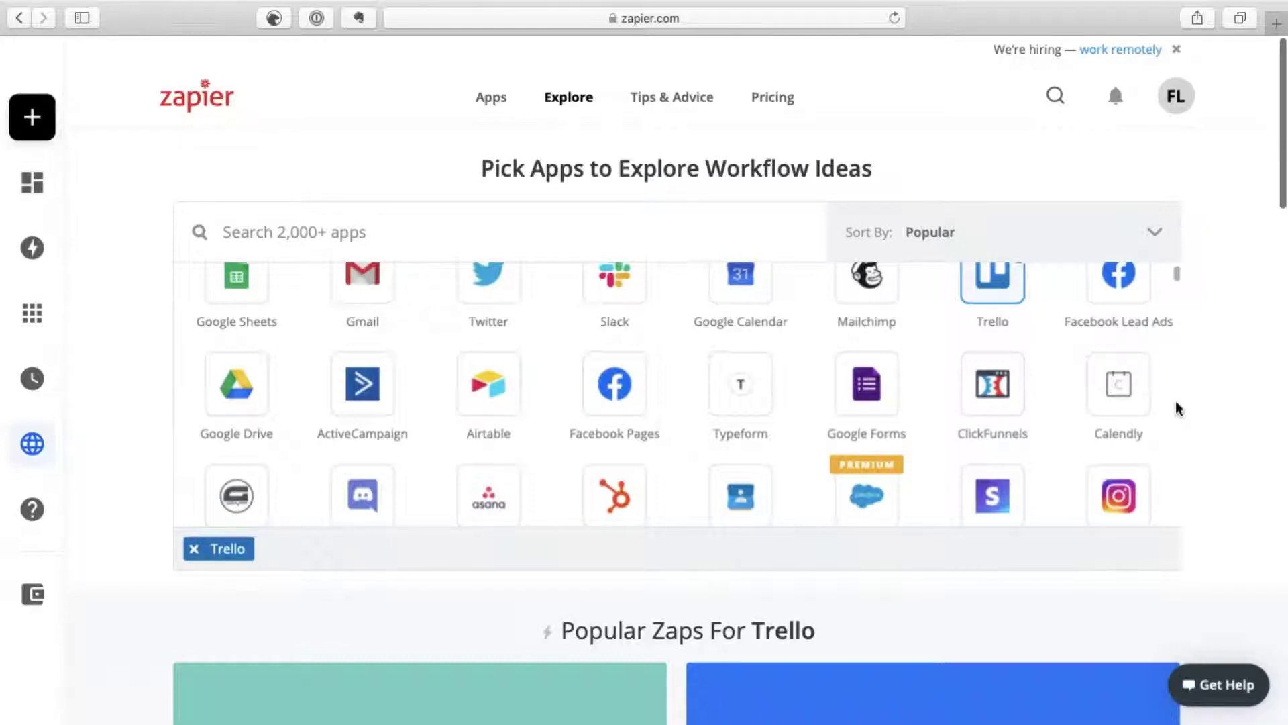
pyautogui.scroll(-1, 1179, 409)
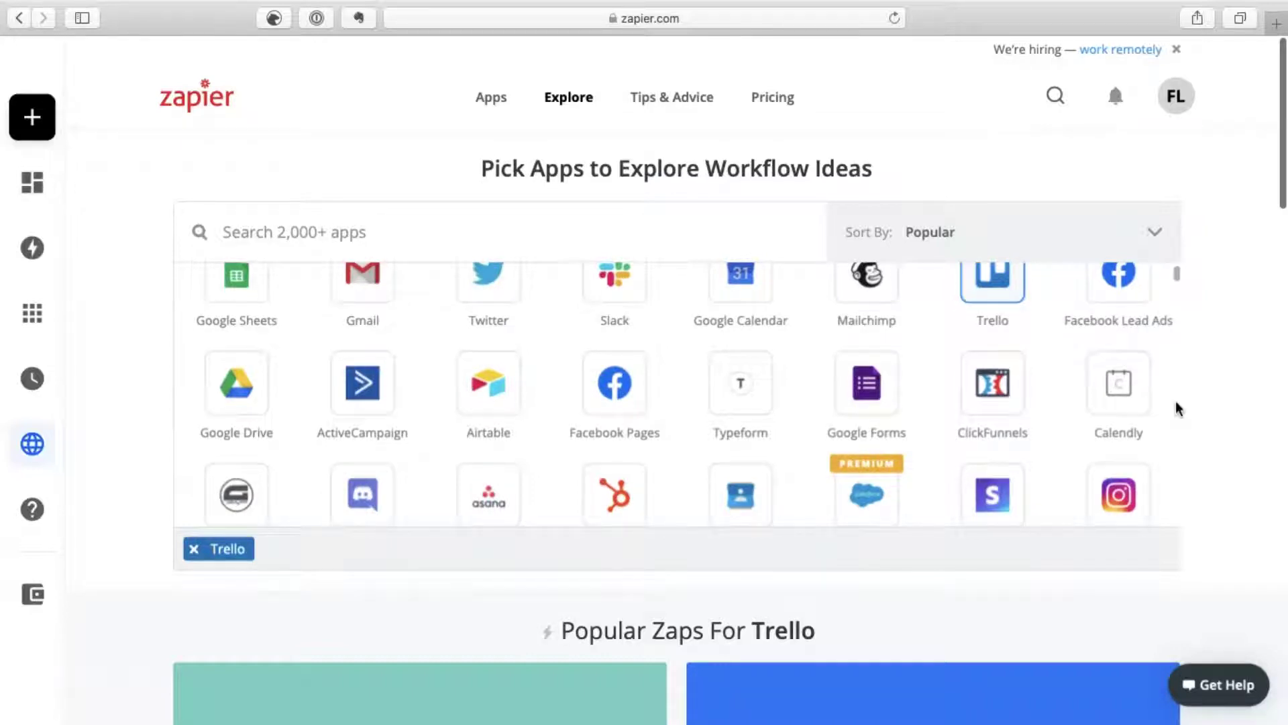
pyautogui.scroll(-3, 1179, 408)
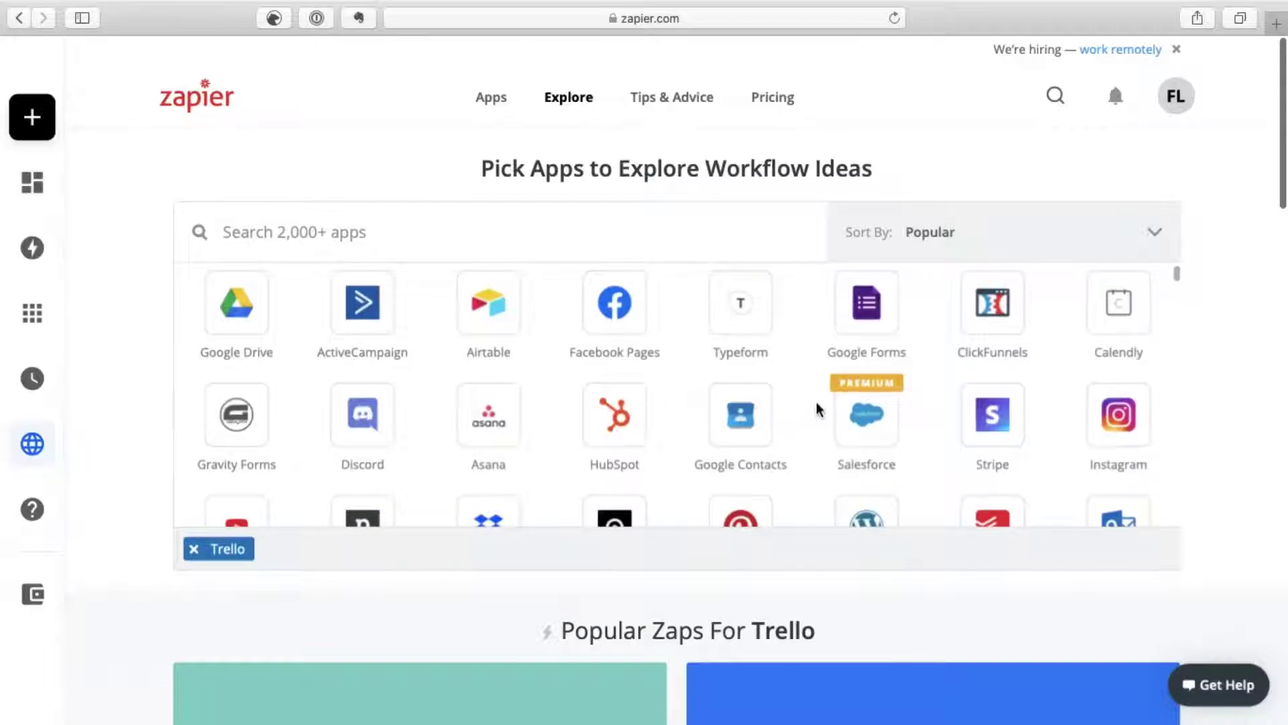
pyautogui.scroll(4, 799, 422)
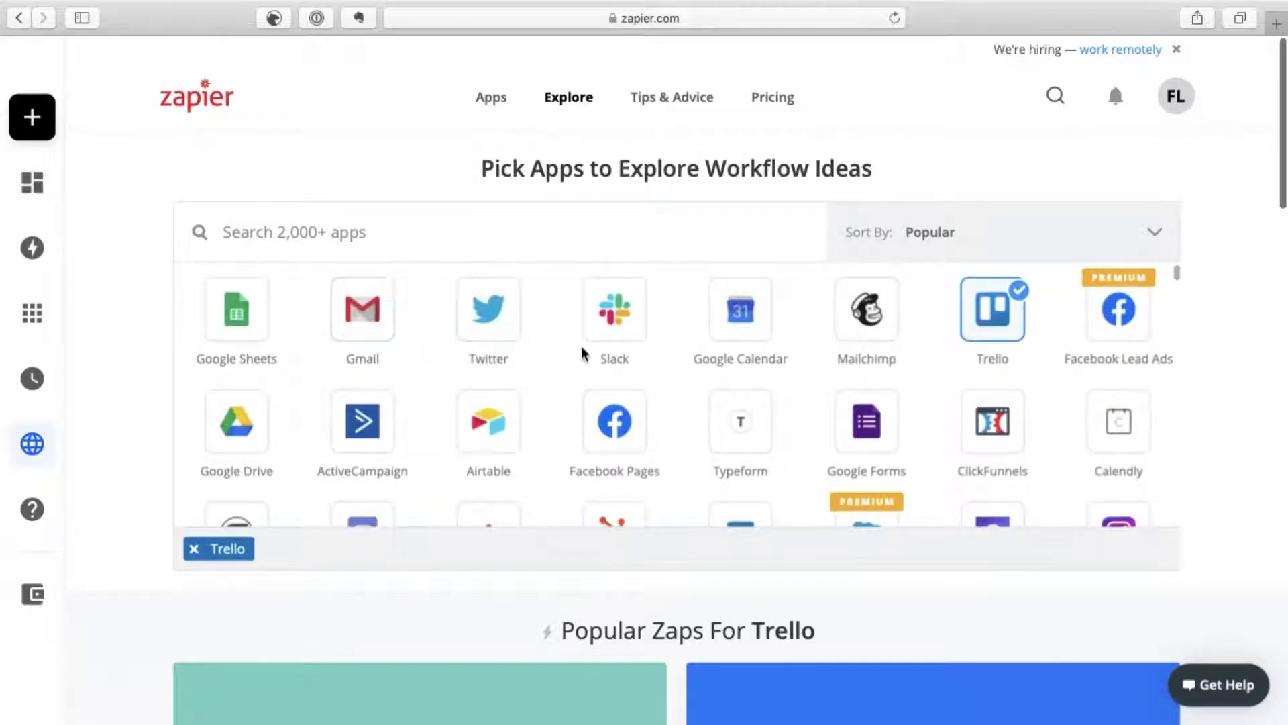
pyautogui.scroll(-15, 811, 363)
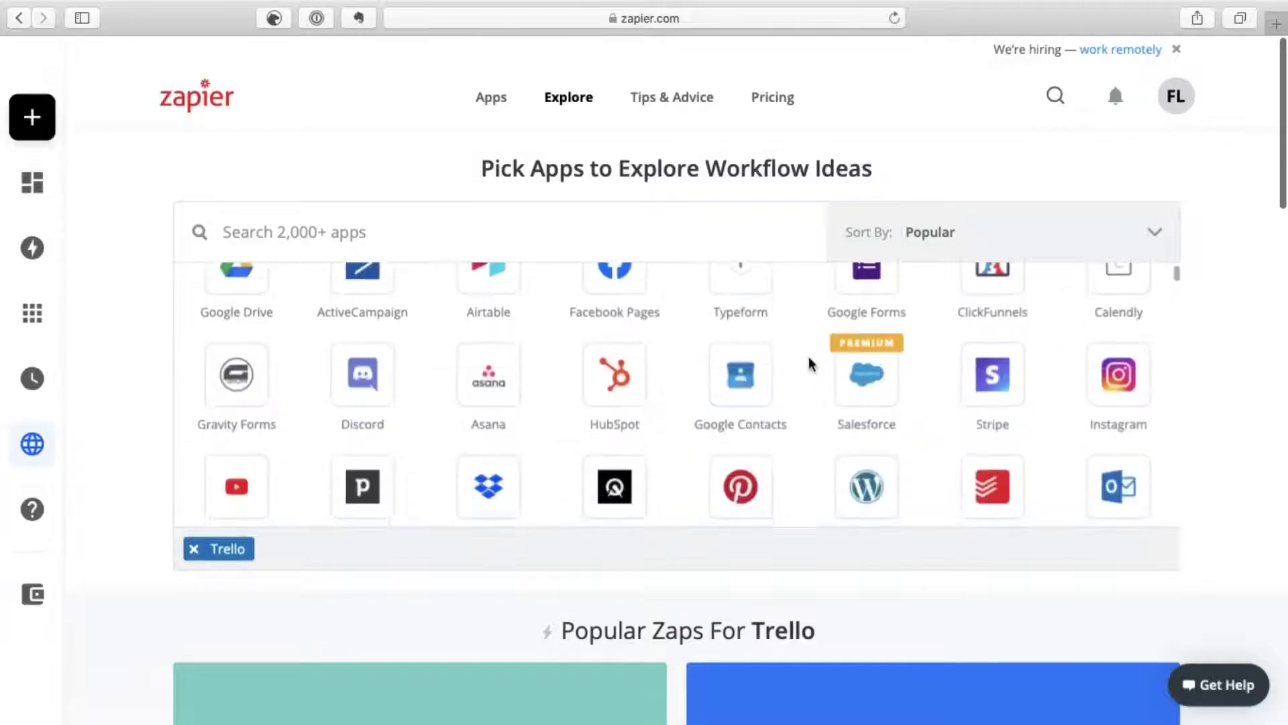
pyautogui.scroll(-15, 810, 363)
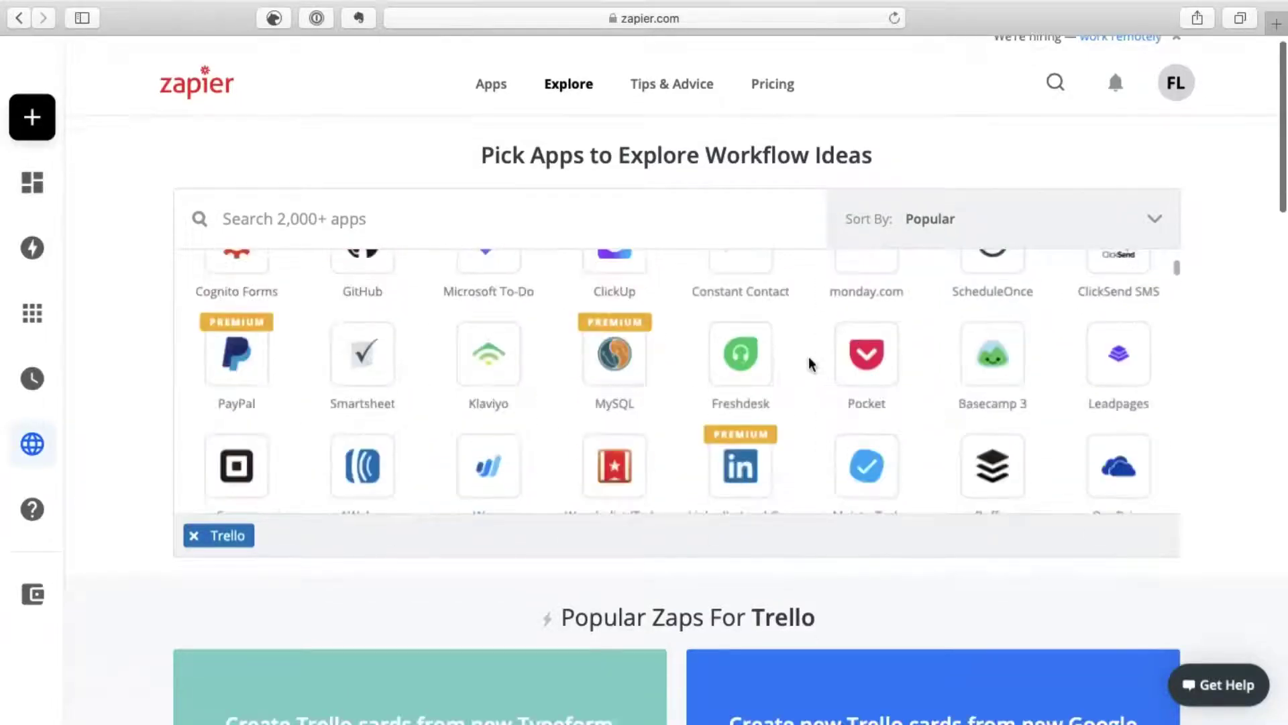
pyautogui.scroll(-10, 810, 362)
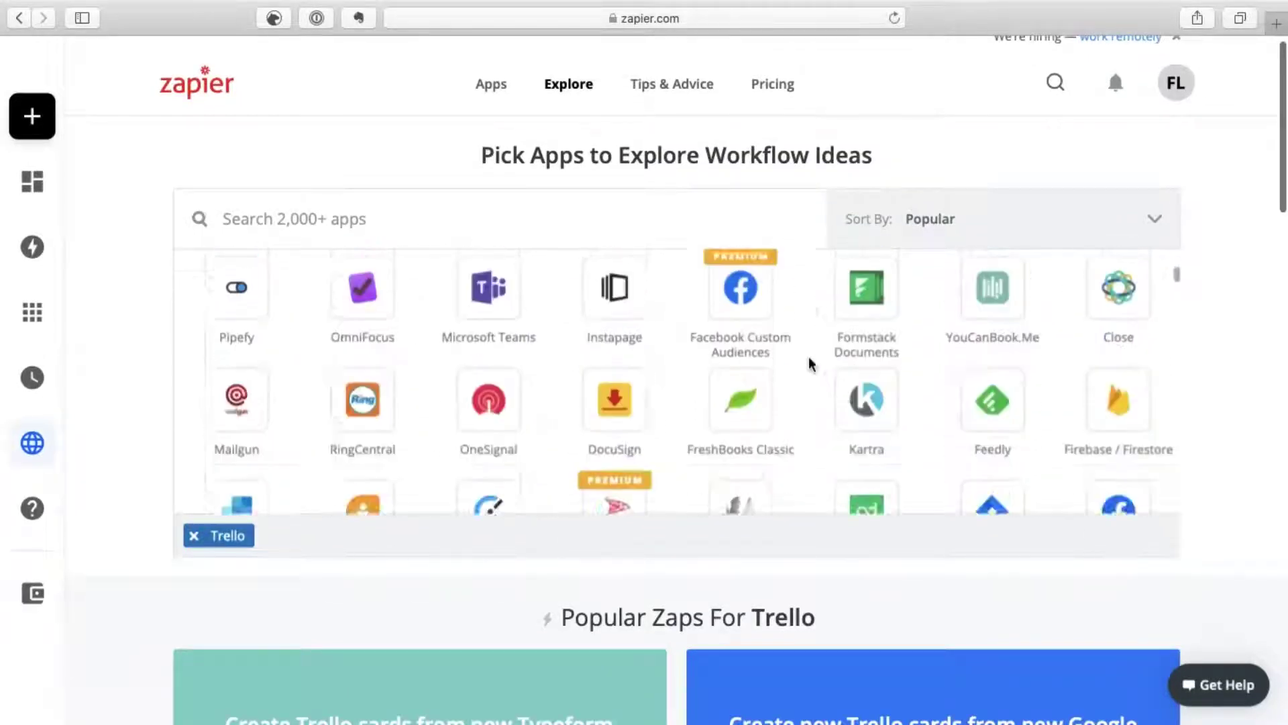
pyautogui.scroll(4, 811, 363)
pyautogui.scroll(20, 810, 362)
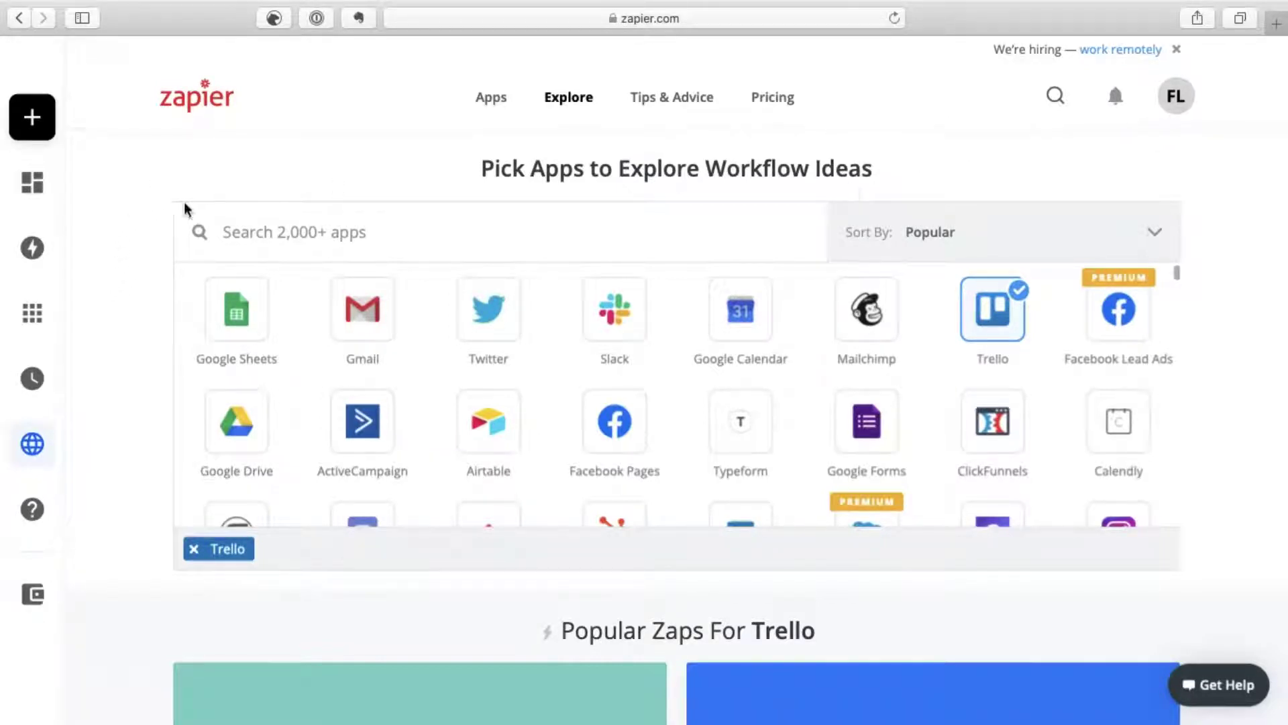
pyautogui.moveTo(39, 133)
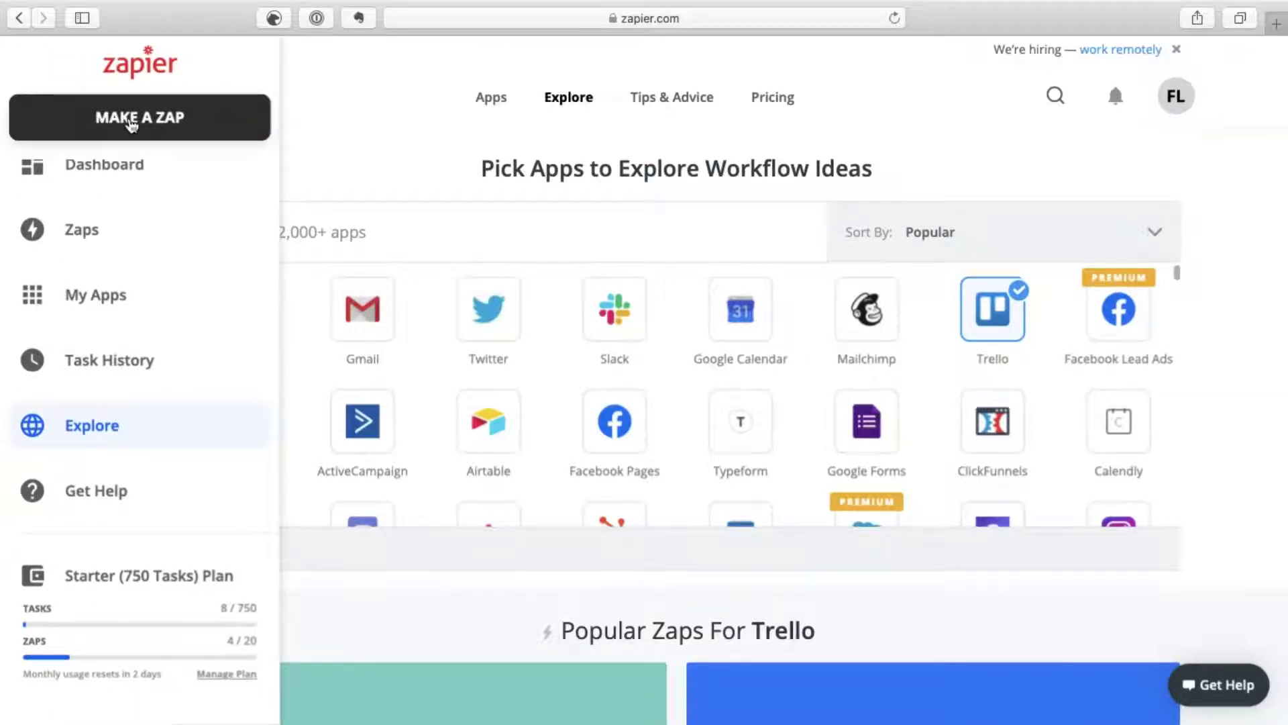
# Step: Create a new Zap and choose Gmail from Your Apps as the trigger app
pyautogui.click(131, 125)
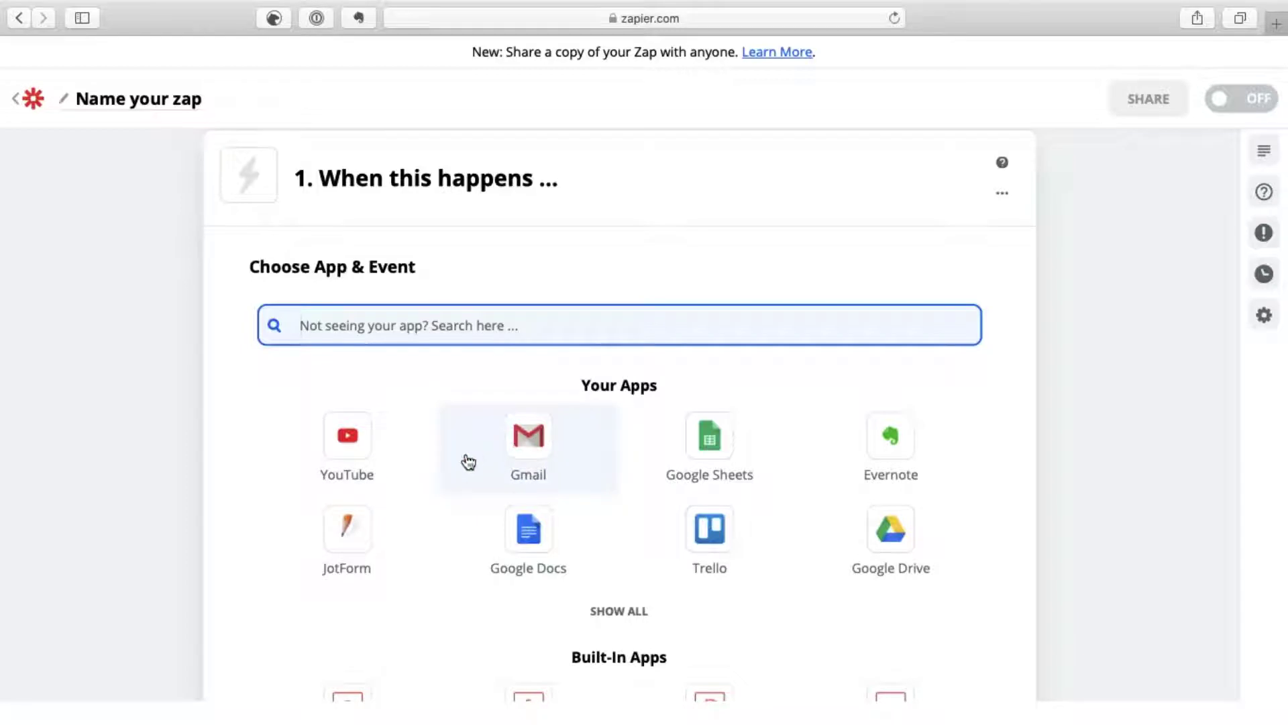
pyautogui.click(526, 453)
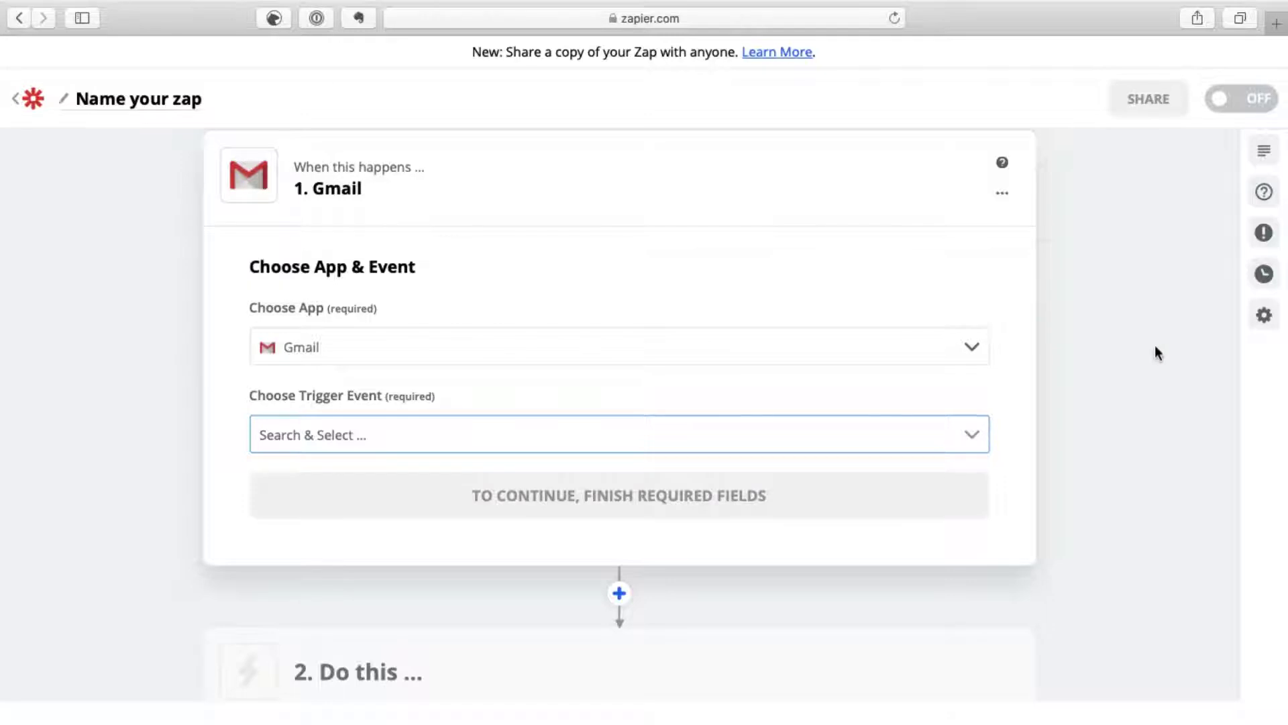
# Step: Browse the other trigger apps, then close the list with Gmail still selected
pyautogui.click(972, 352)
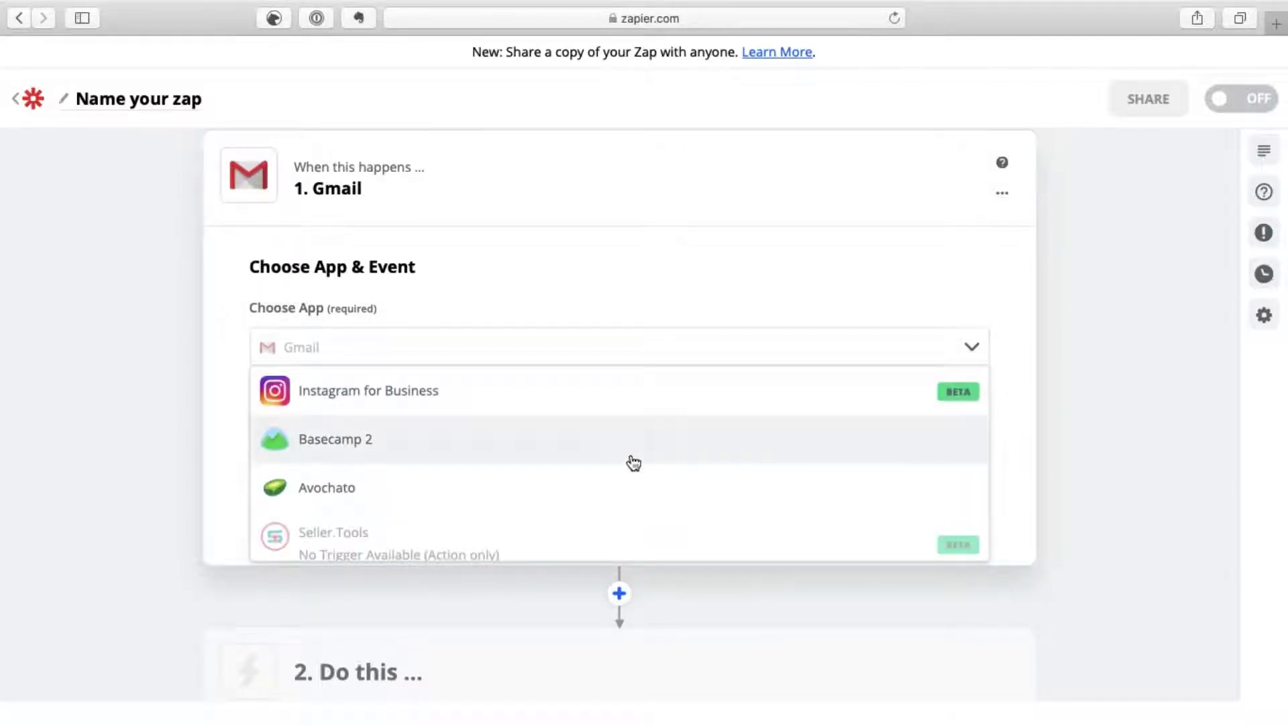
pyautogui.scroll(-2, 631, 460)
pyautogui.scroll(2, 631, 460)
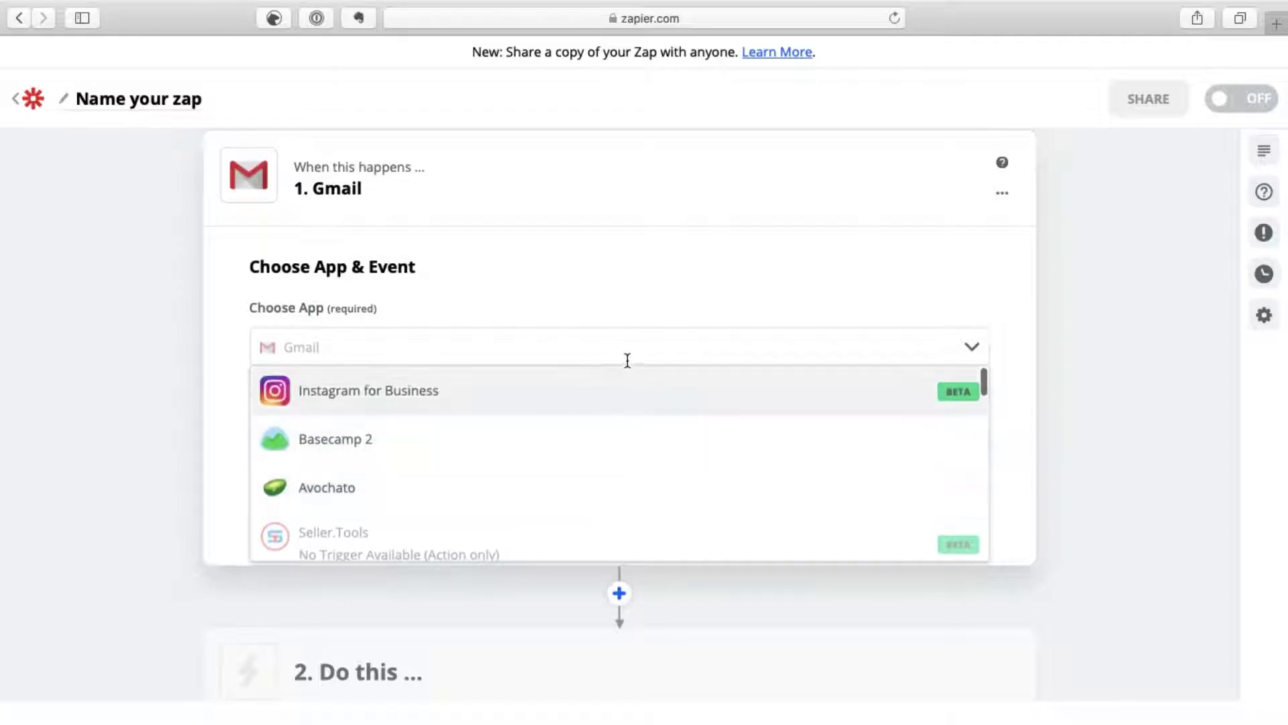
pyautogui.scroll(-1, 541, 458)
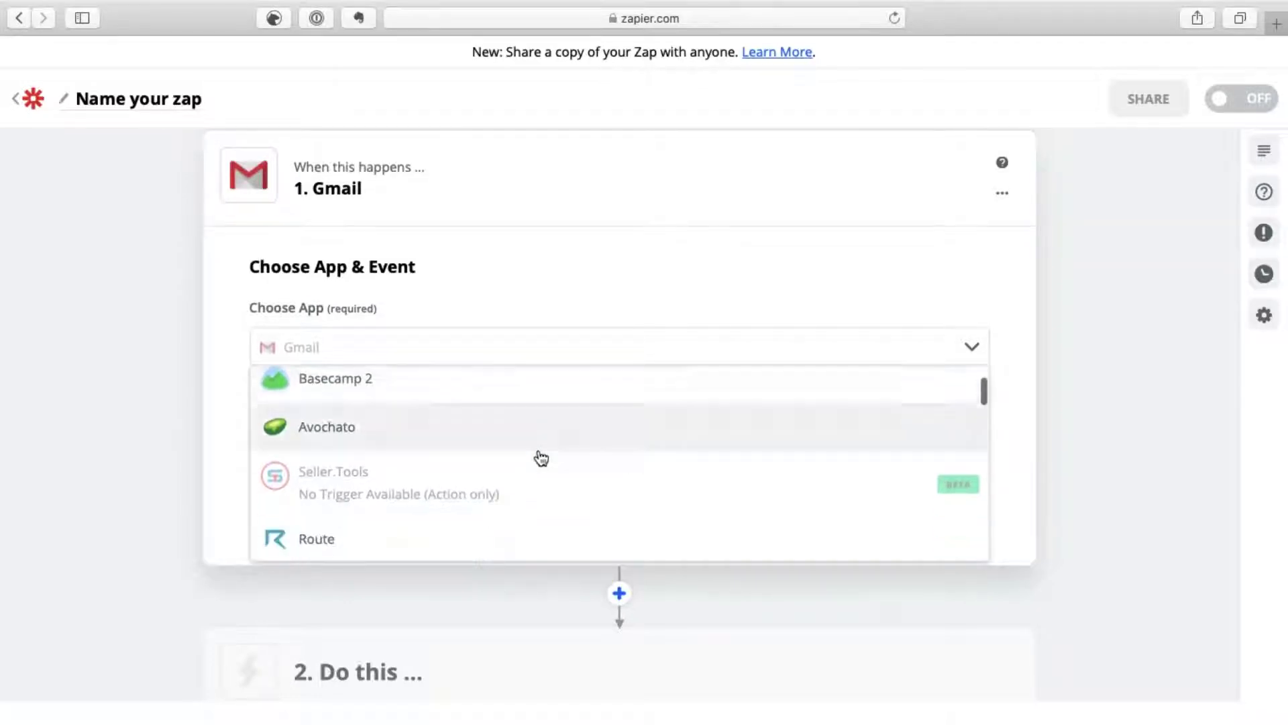
pyautogui.scroll(-5, 540, 458)
pyautogui.scroll(2, 540, 459)
pyautogui.scroll(-4, 541, 458)
pyautogui.click(1068, 335)
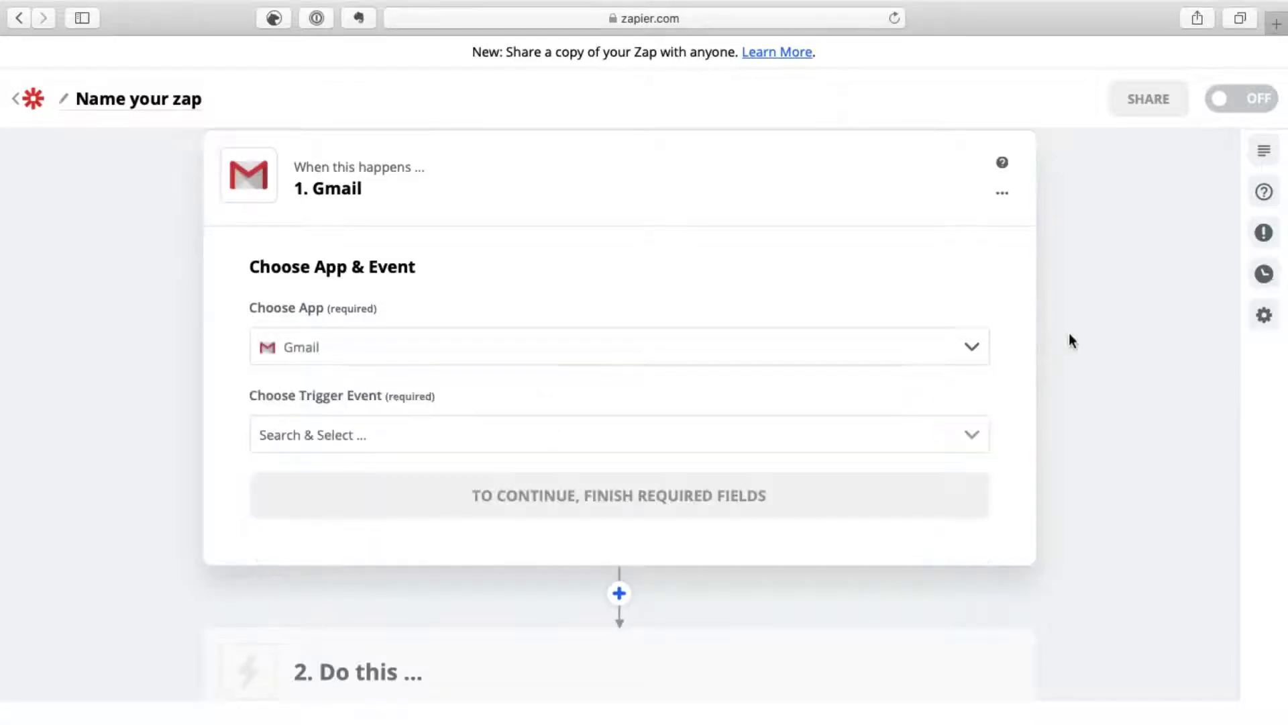
# Step: Set the Gmail trigger event to New Attachment
pyautogui.click(970, 438)
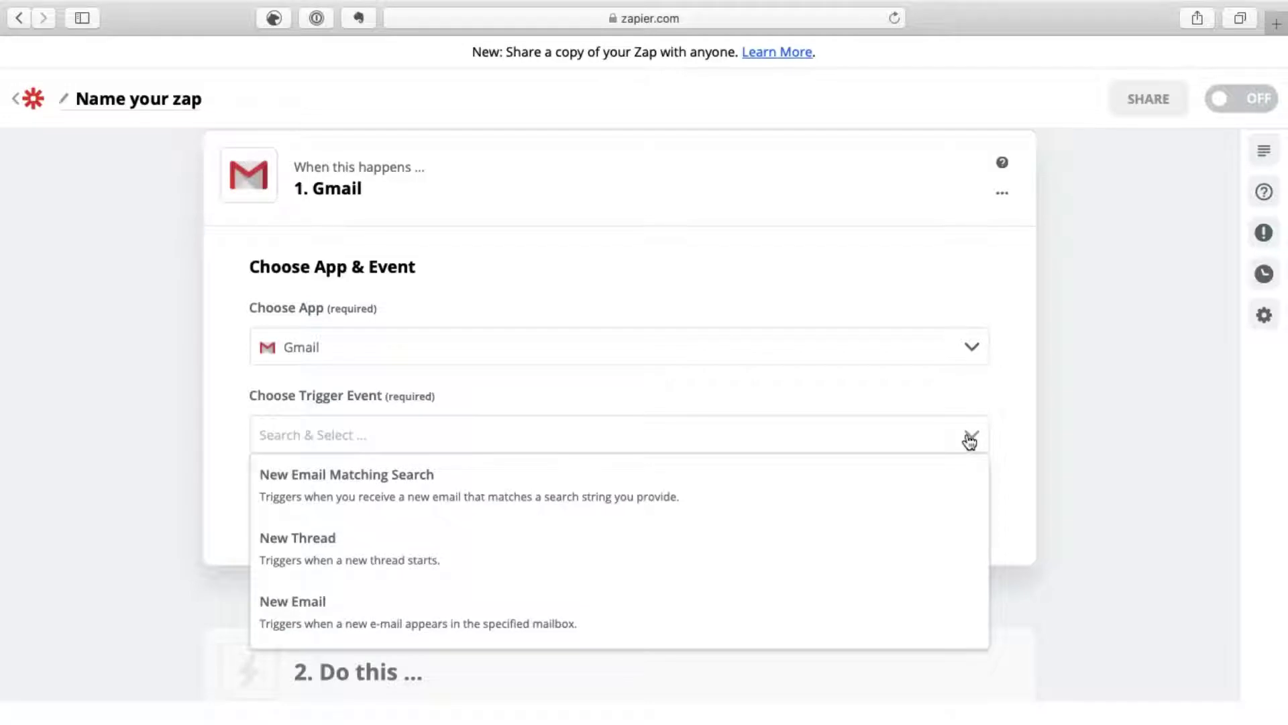
pyautogui.scroll(-5, 570, 537)
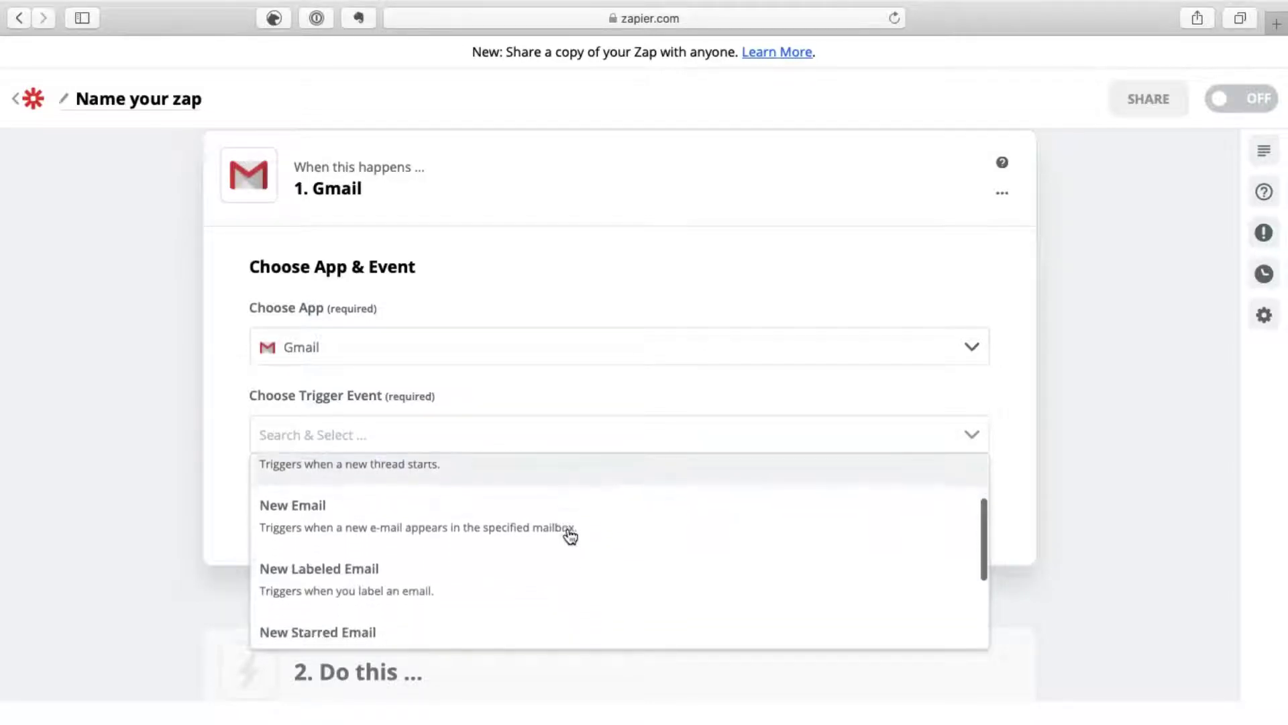
pyautogui.scroll(-3, 570, 536)
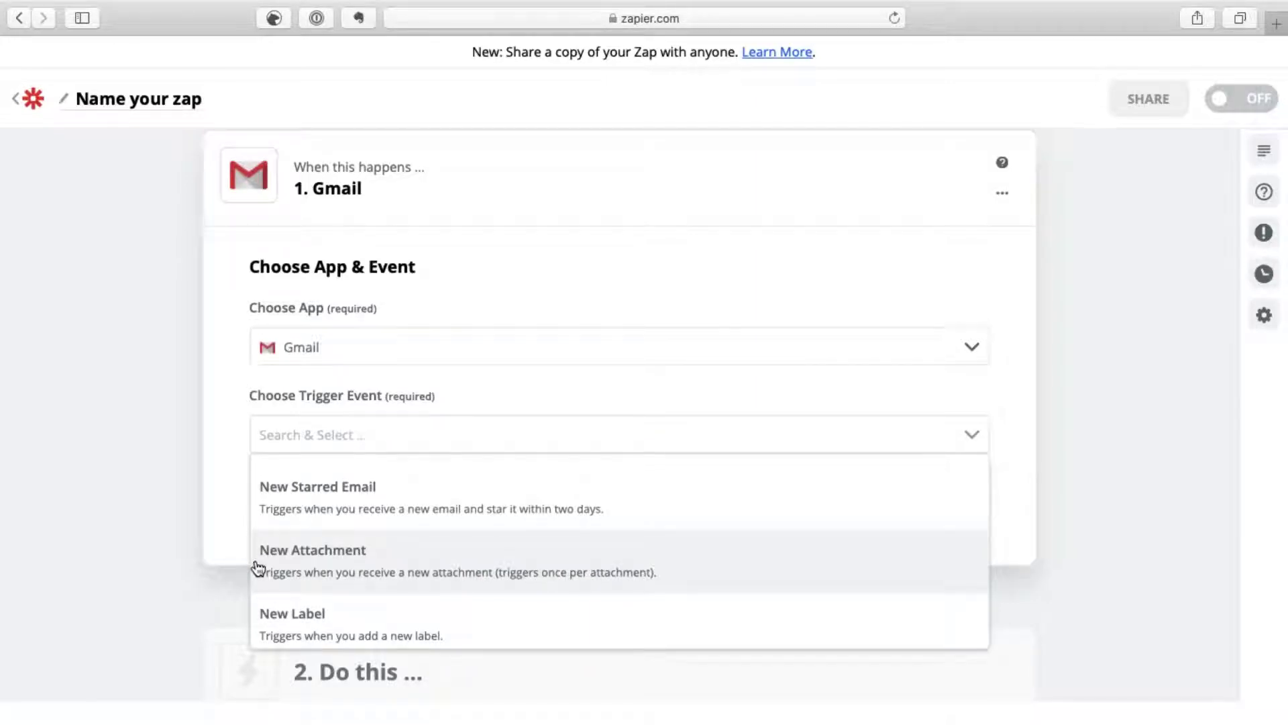
pyautogui.click(280, 574)
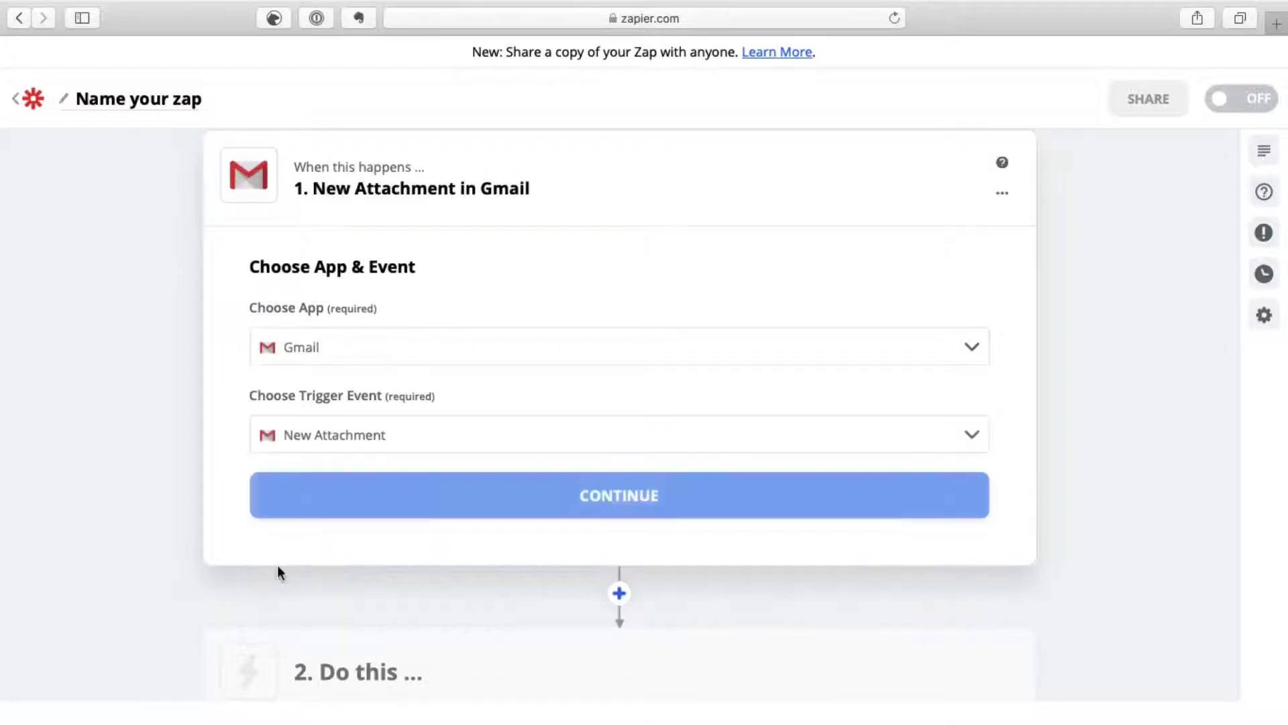
# Step: Connect the second listed Gmail account and advance to Customize Attachment
pyautogui.click(343, 497)
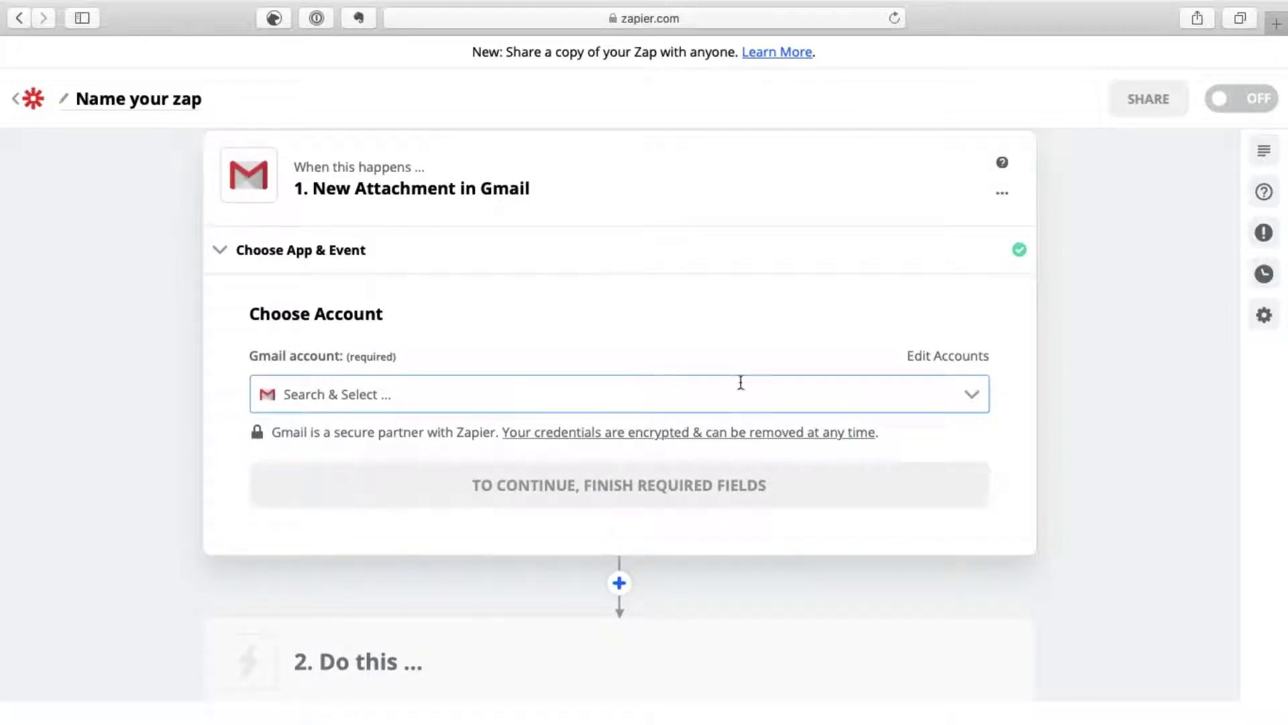
pyautogui.click(973, 396)
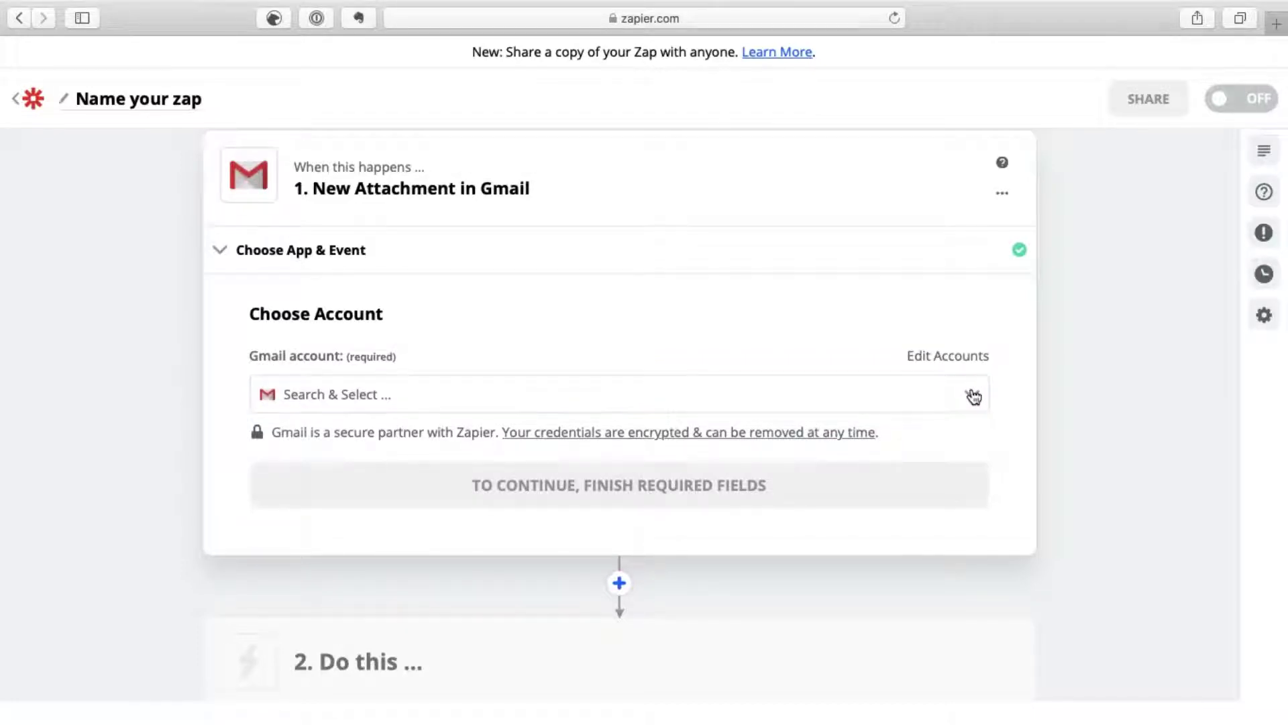
pyautogui.click(973, 395)
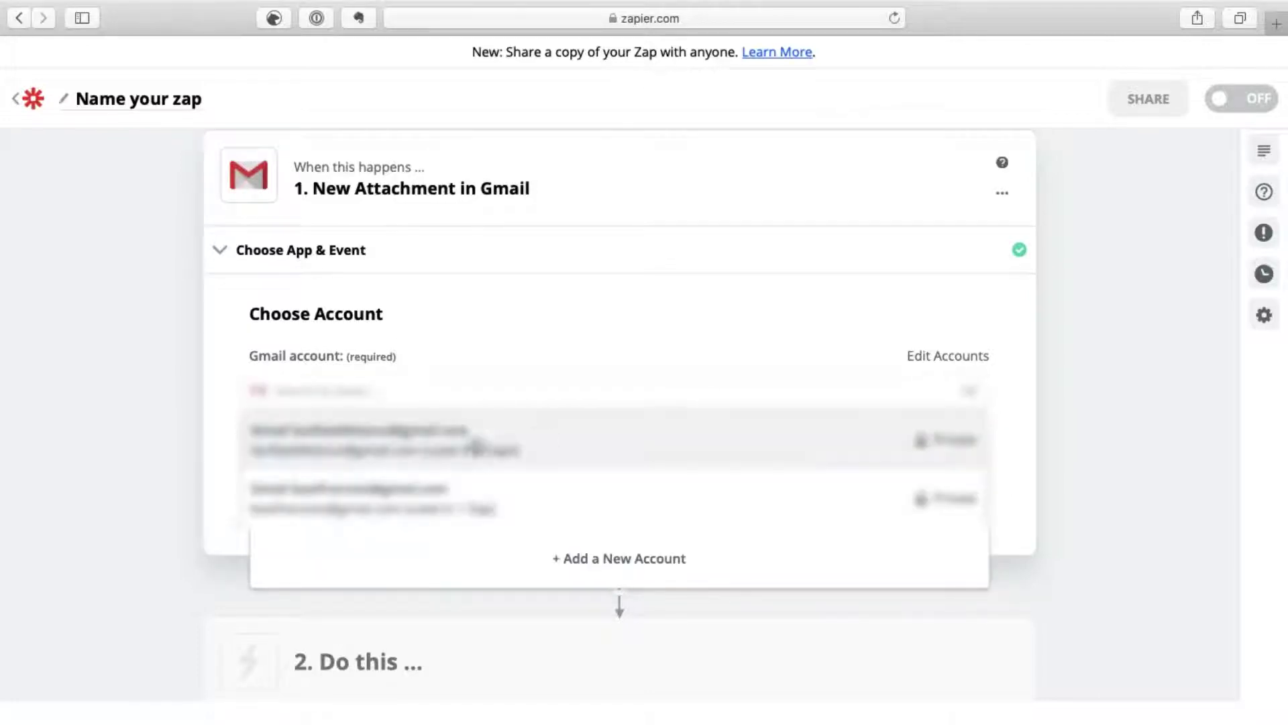
pyautogui.click(417, 500)
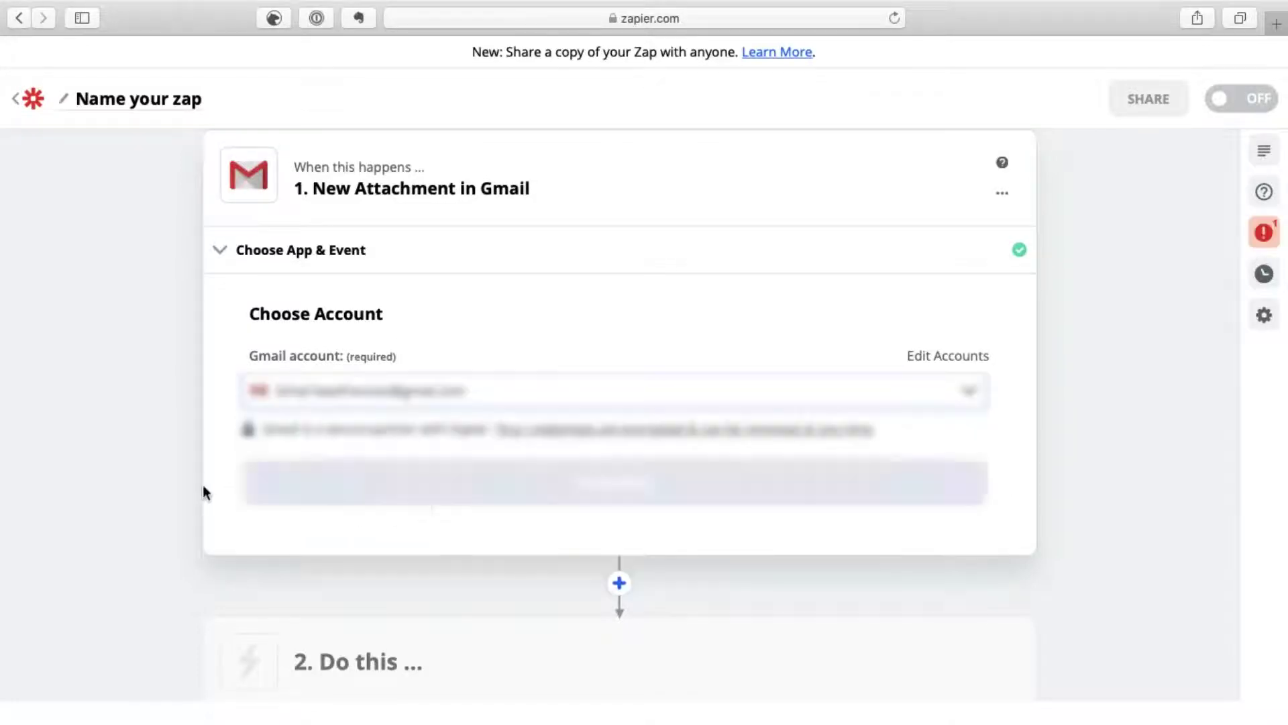
pyautogui.click(323, 492)
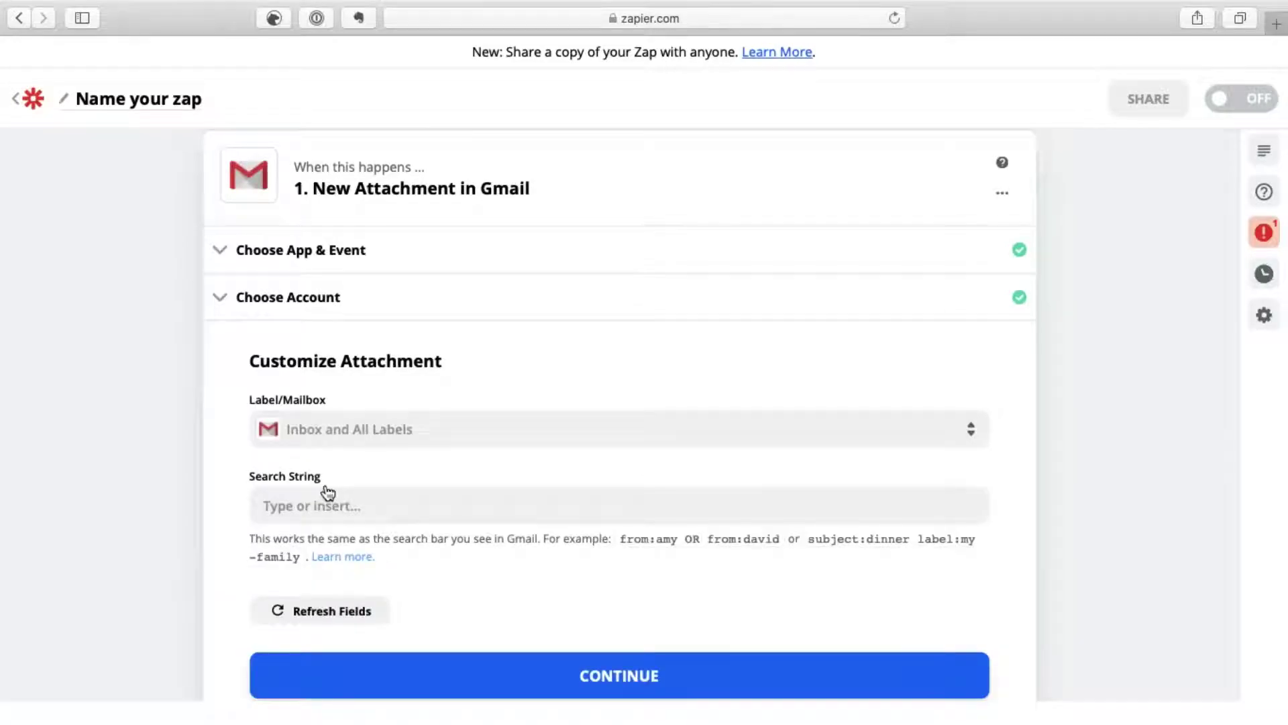
# Step: Set Label/Mailbox to INBOX and enter a 'from:' search string with the sender's email address
pyautogui.scroll(-2, 1028, 429)
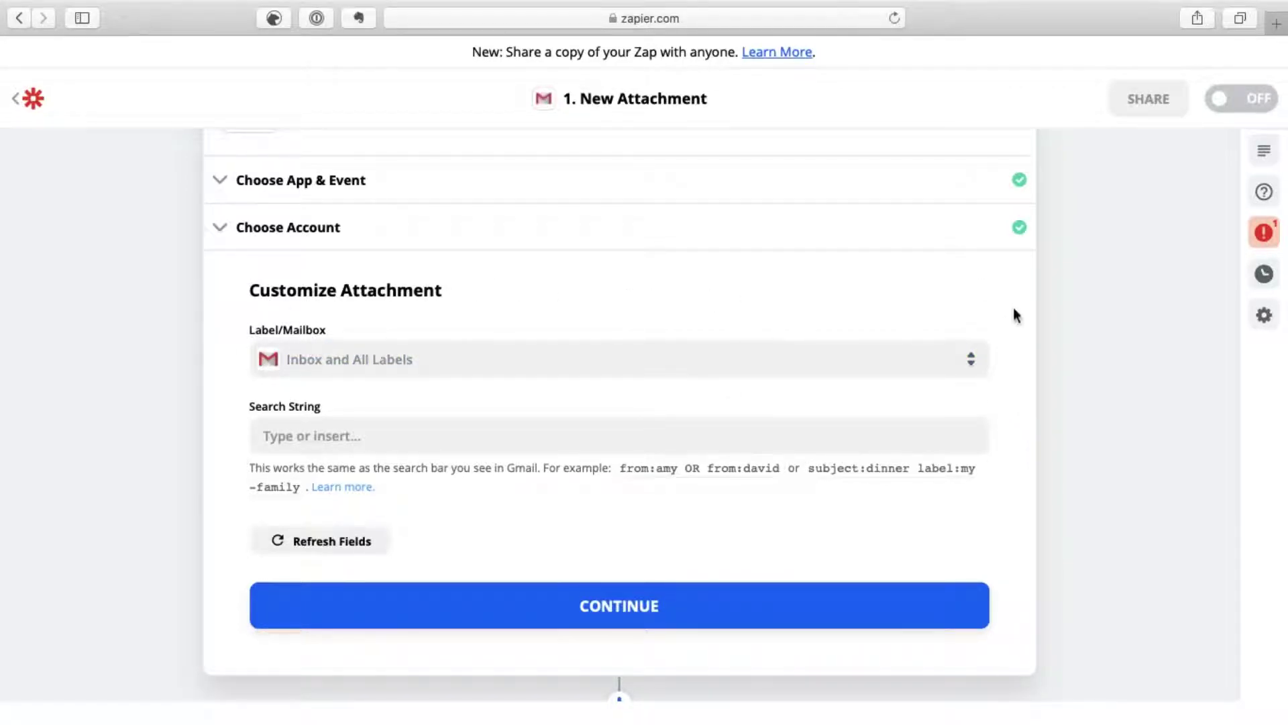
pyautogui.click(973, 362)
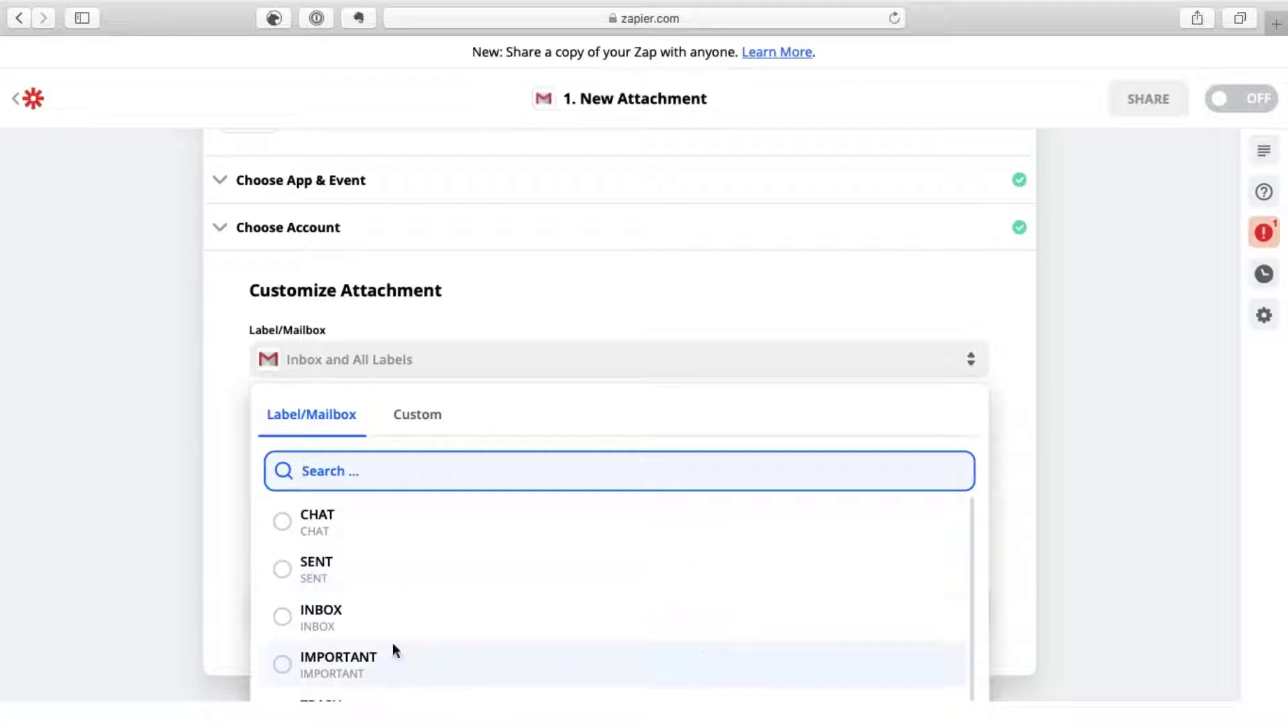
pyautogui.click(283, 617)
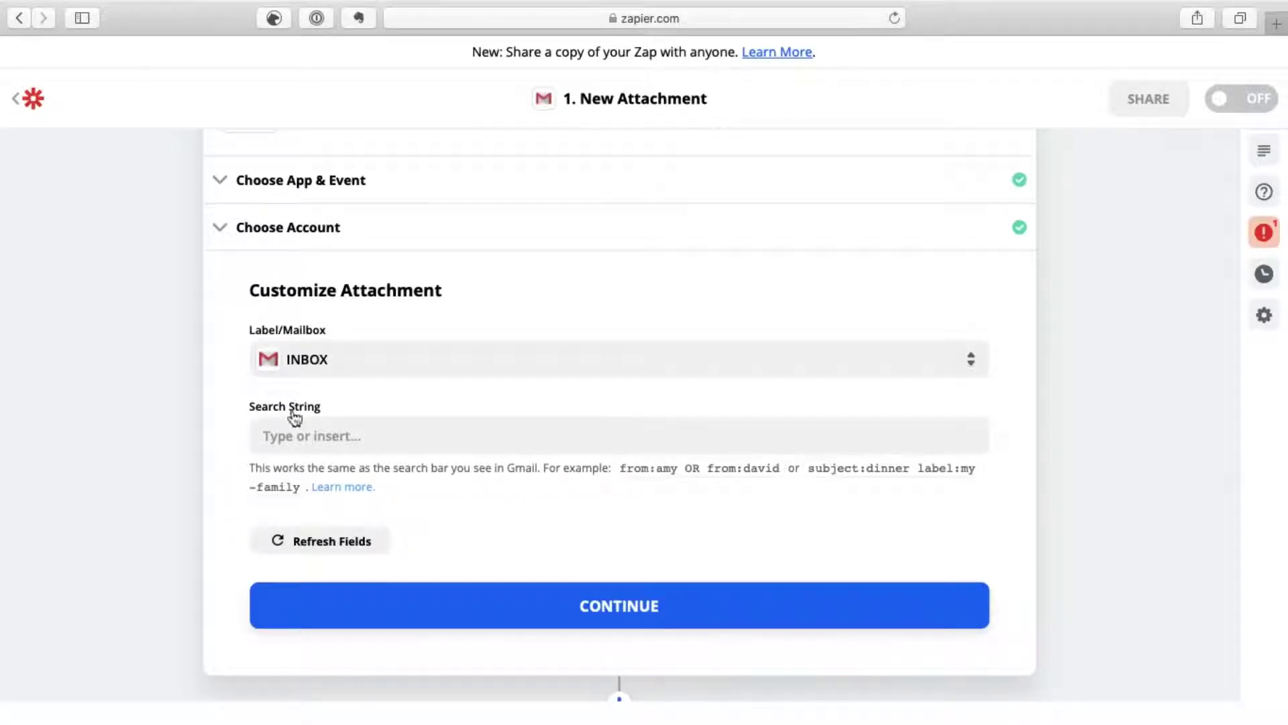
pyautogui.click(311, 434)
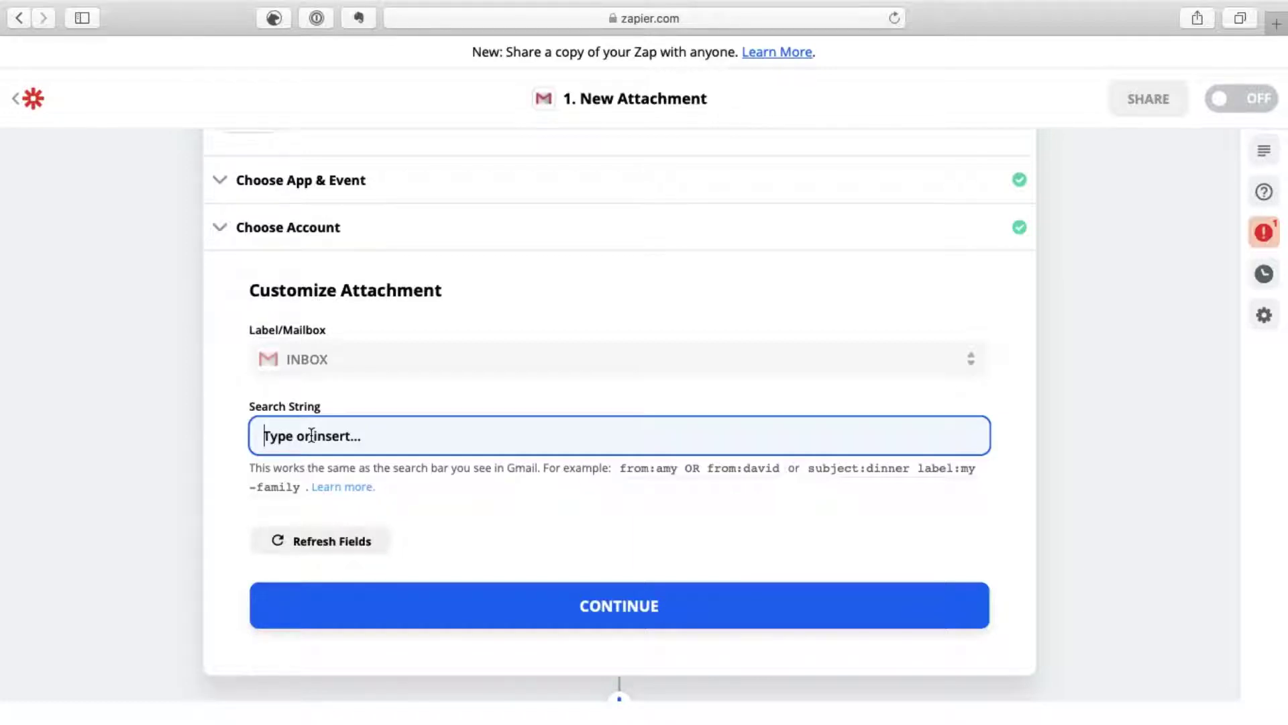
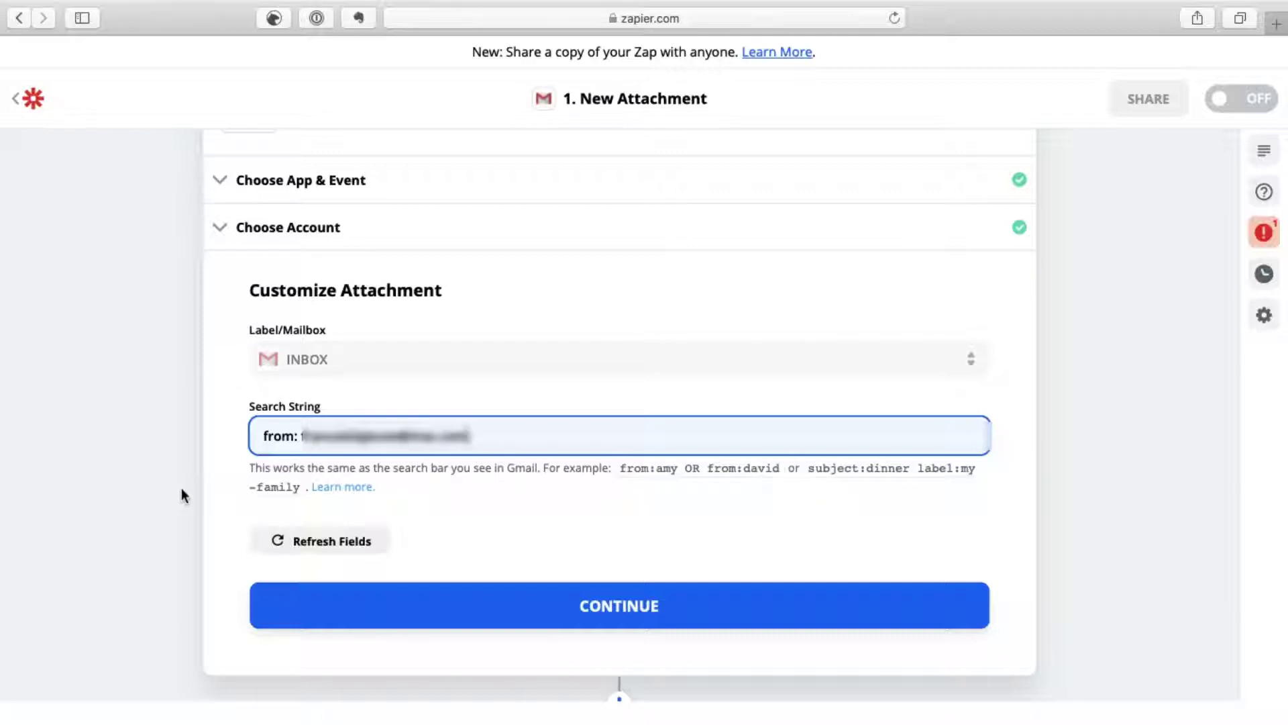
# Step: Save the INBOX and sender filter settings and test the Gmail trigger
pyautogui.click(310, 610)
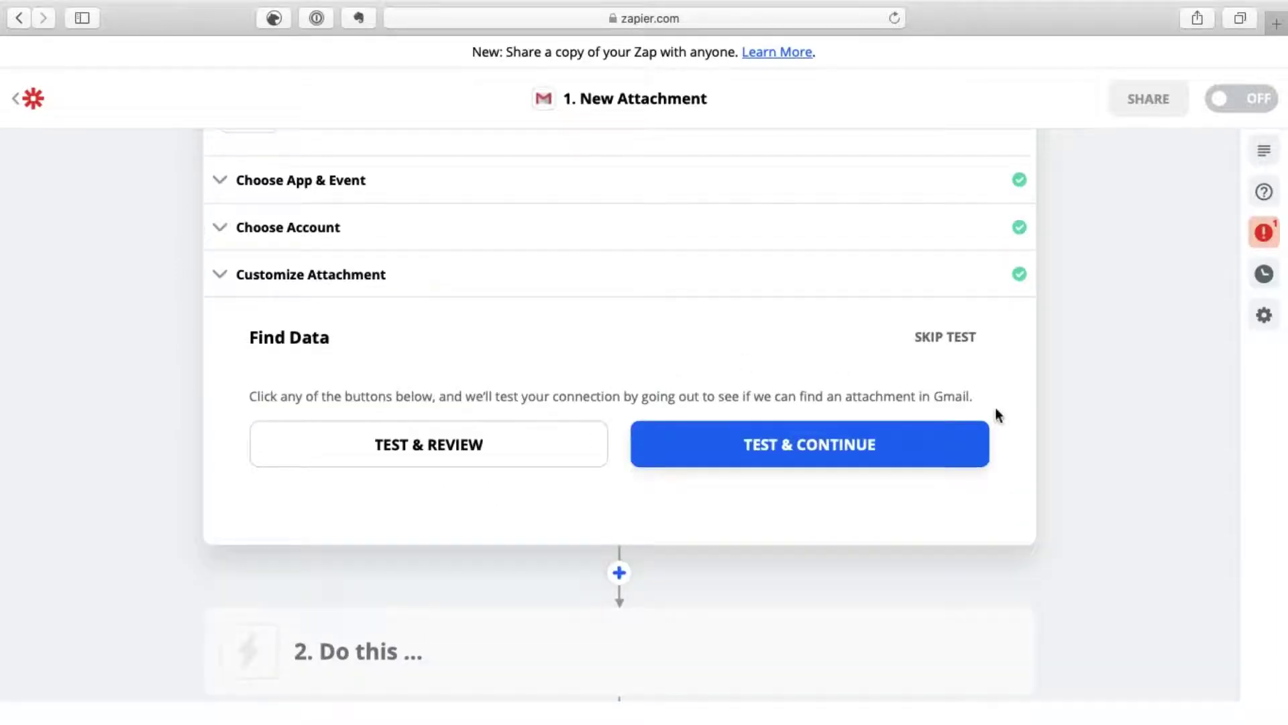
pyautogui.scroll(1, 996, 409)
pyautogui.scroll(3, 998, 414)
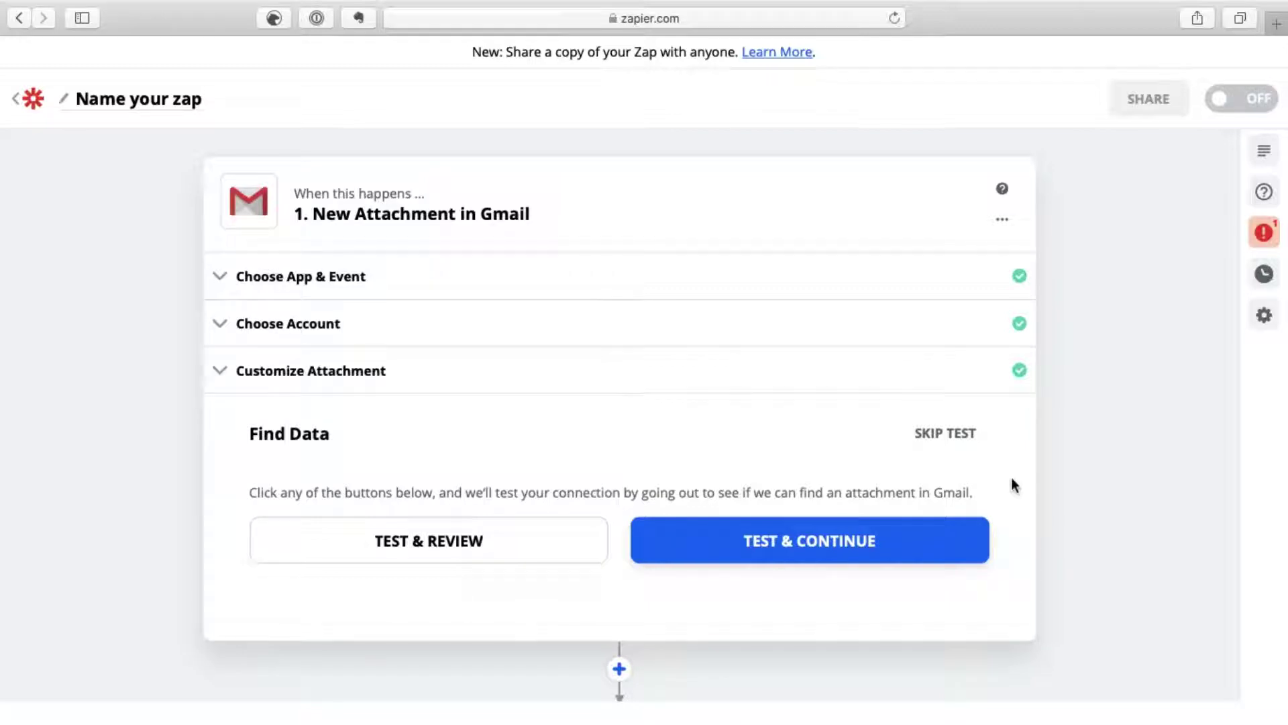
pyautogui.click(920, 560)
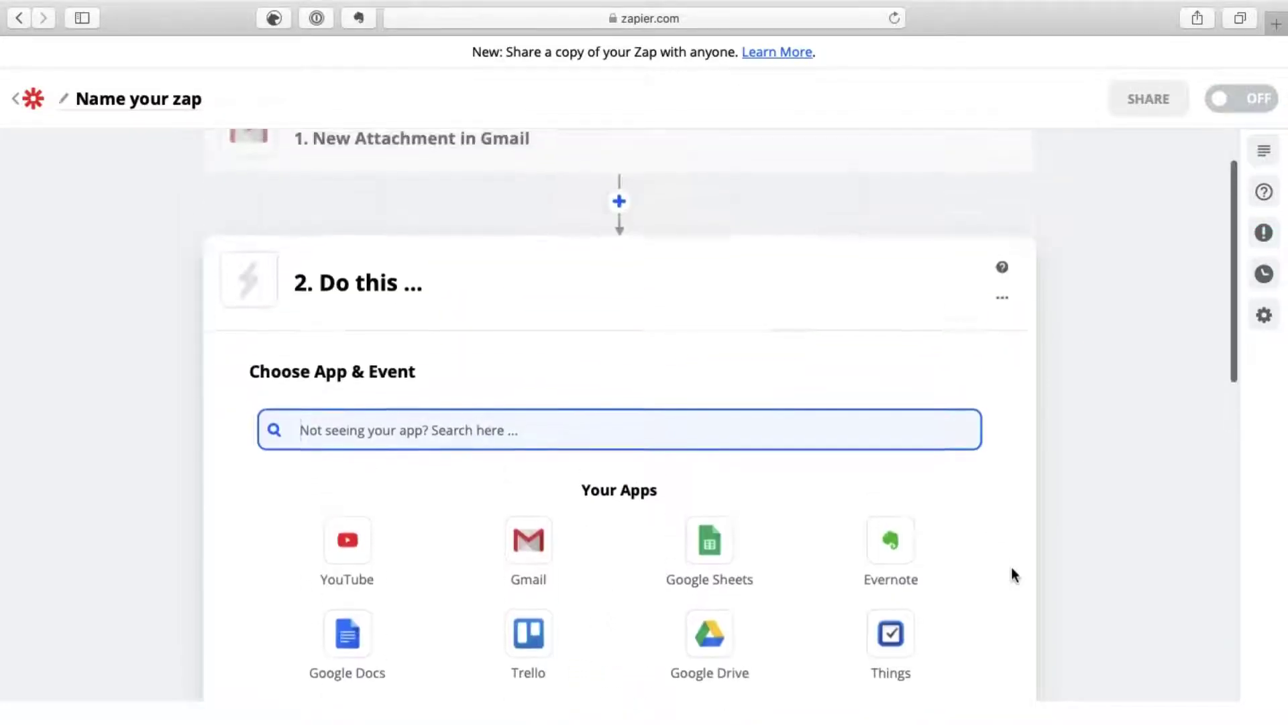
pyautogui.scroll(2, 1012, 566)
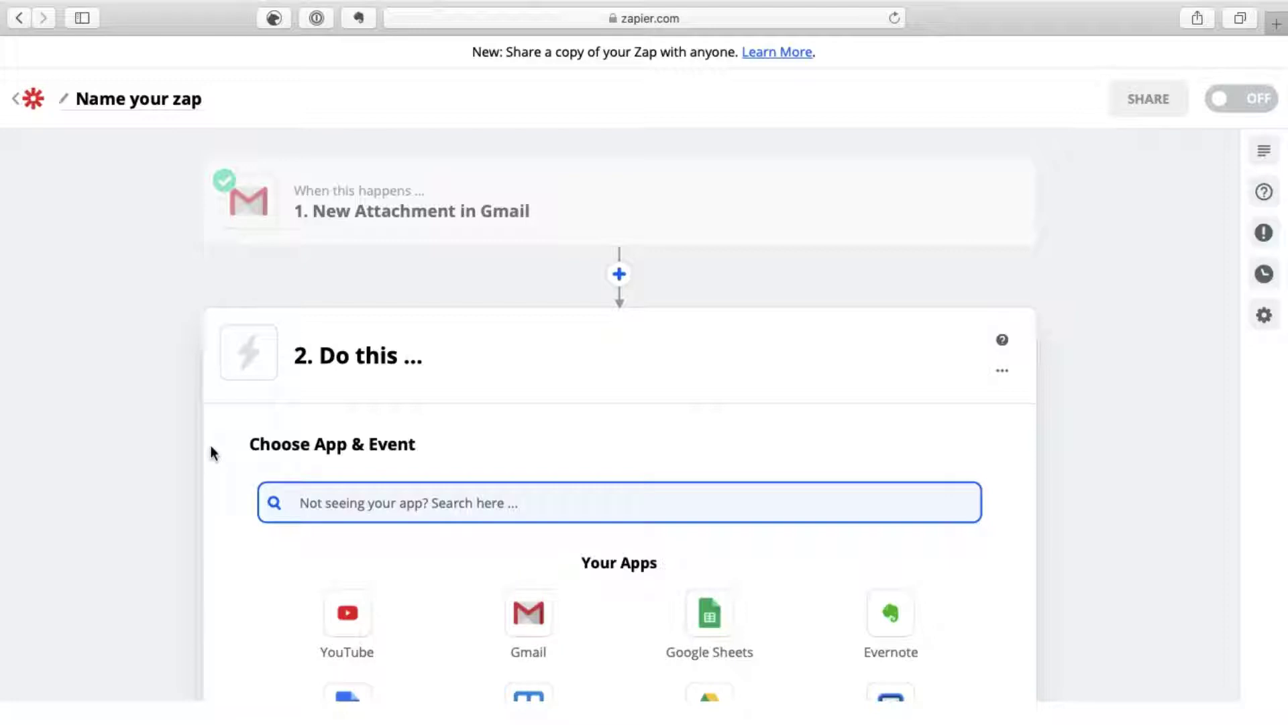
# Step: Search the app picker for 'format' and choose Formatter by Zapier for step 2
pyautogui.scroll(-3, 209, 502)
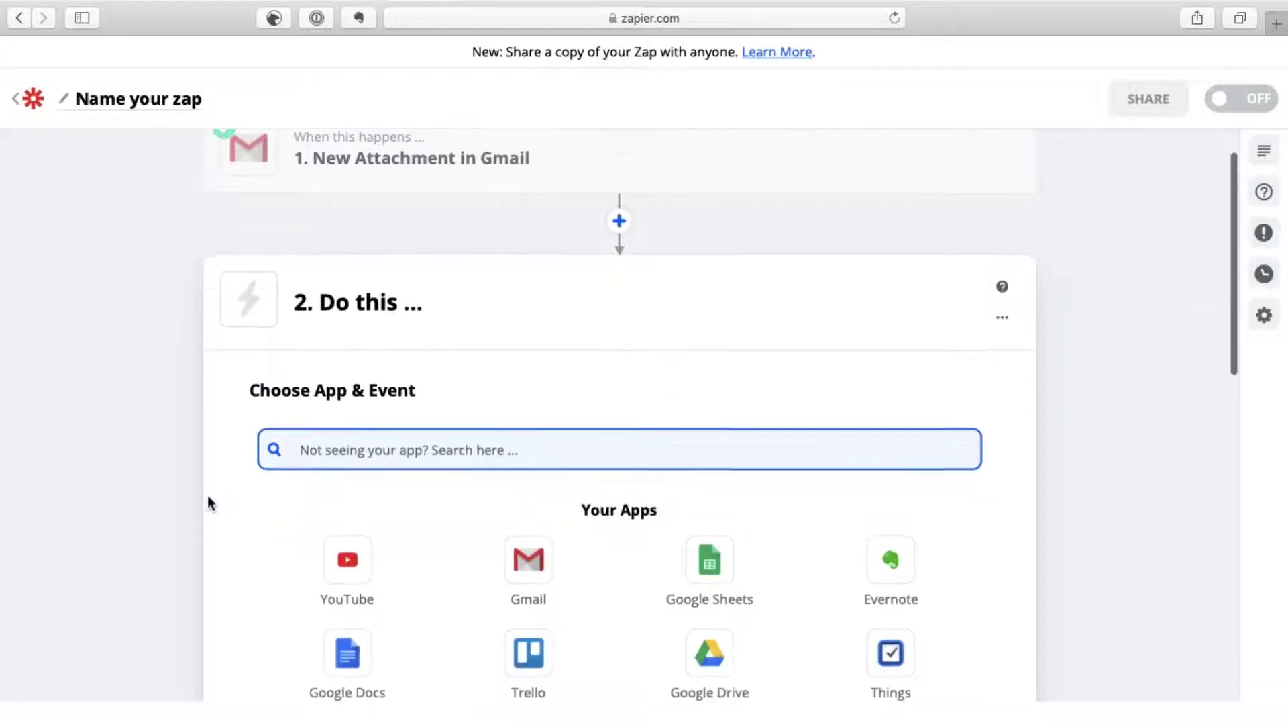
pyautogui.scroll(-4, 210, 502)
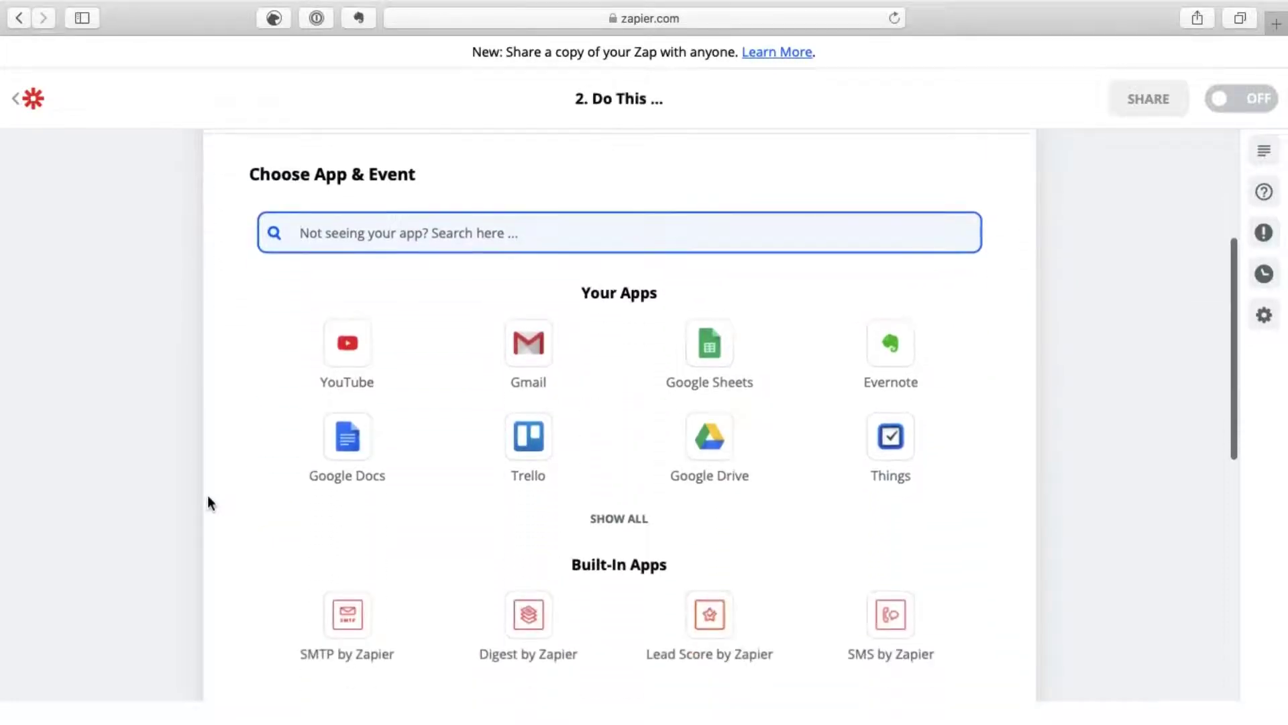
pyautogui.scroll(-2, 207, 502)
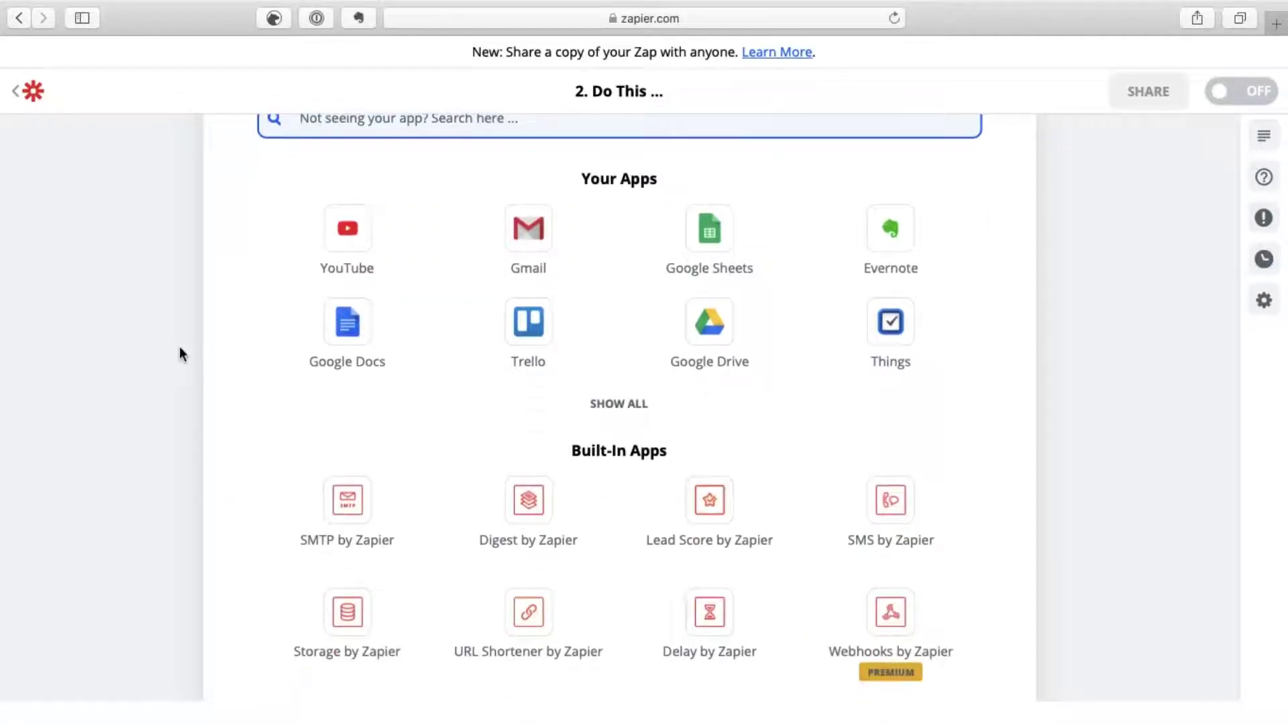
pyautogui.scroll(1, 210, 315)
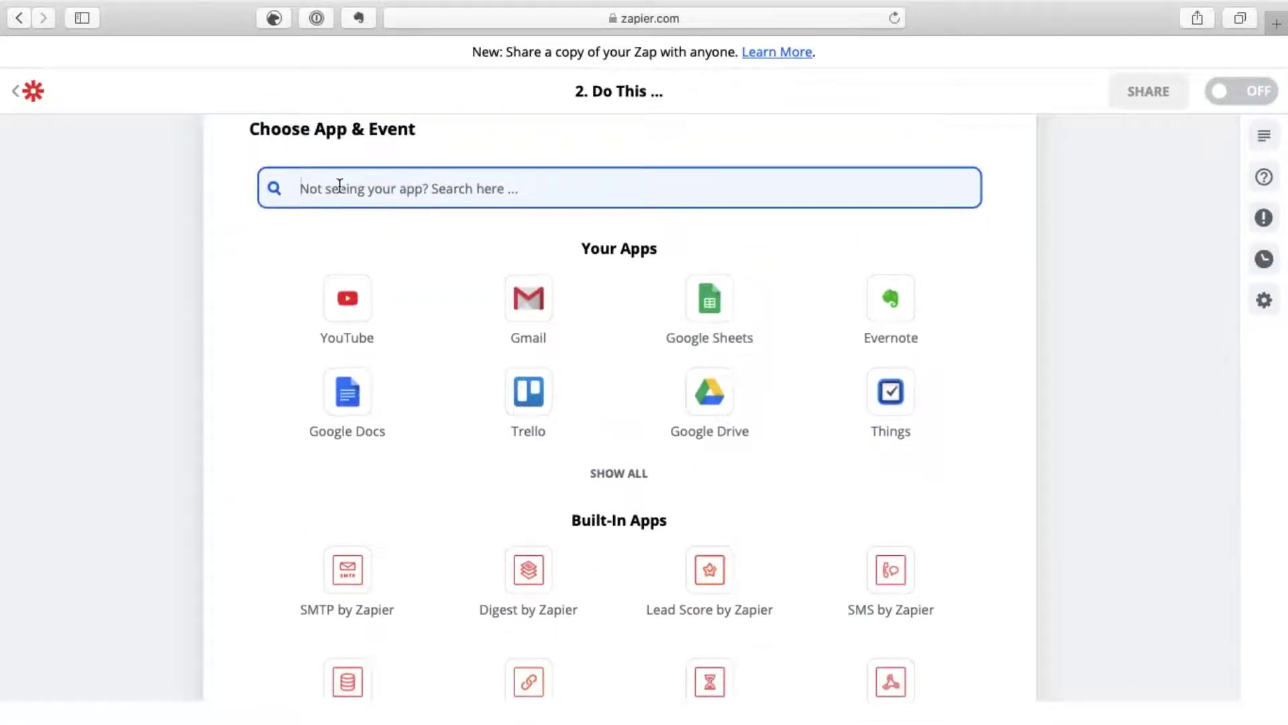
pyautogui.write('f')
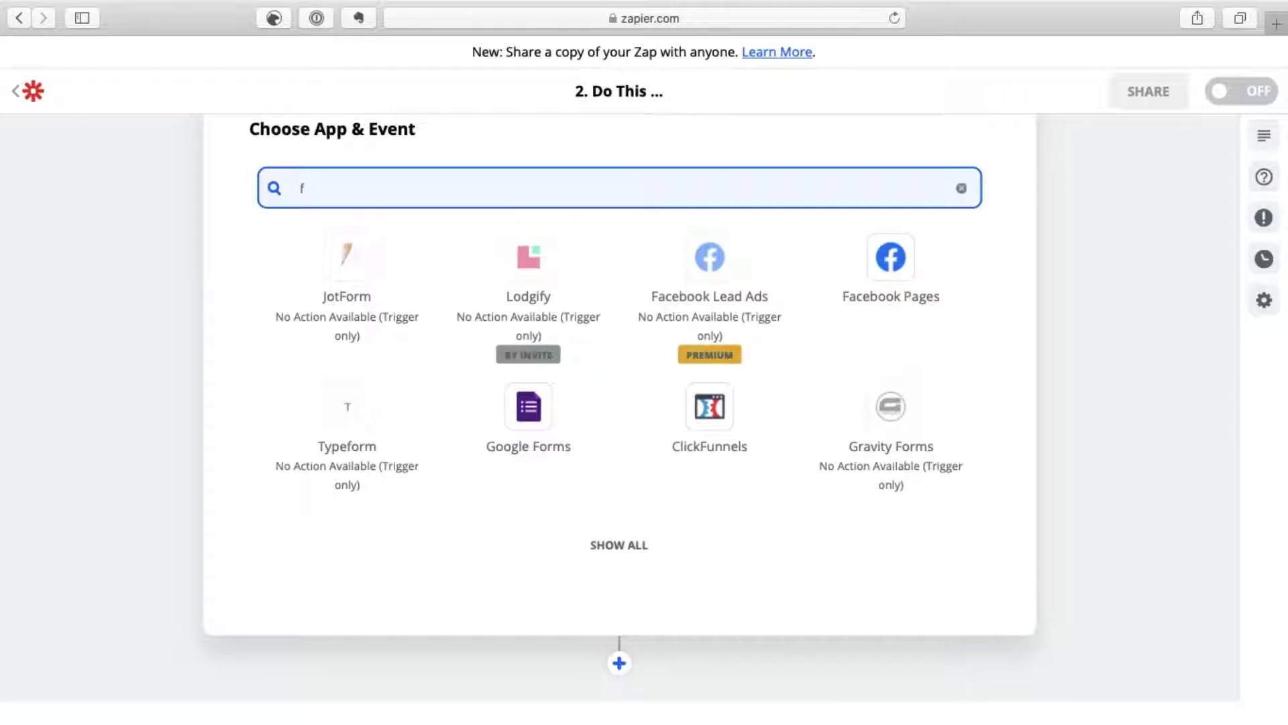
pyautogui.write('orm')
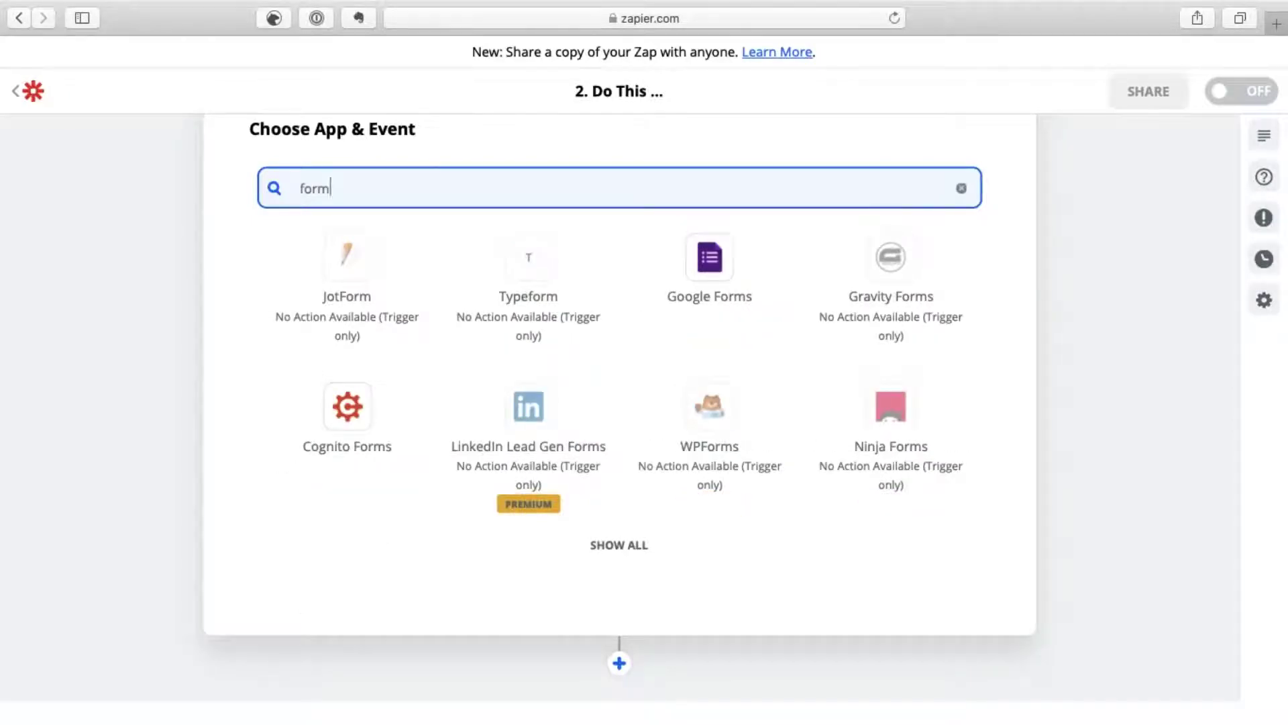
pyautogui.write('at')
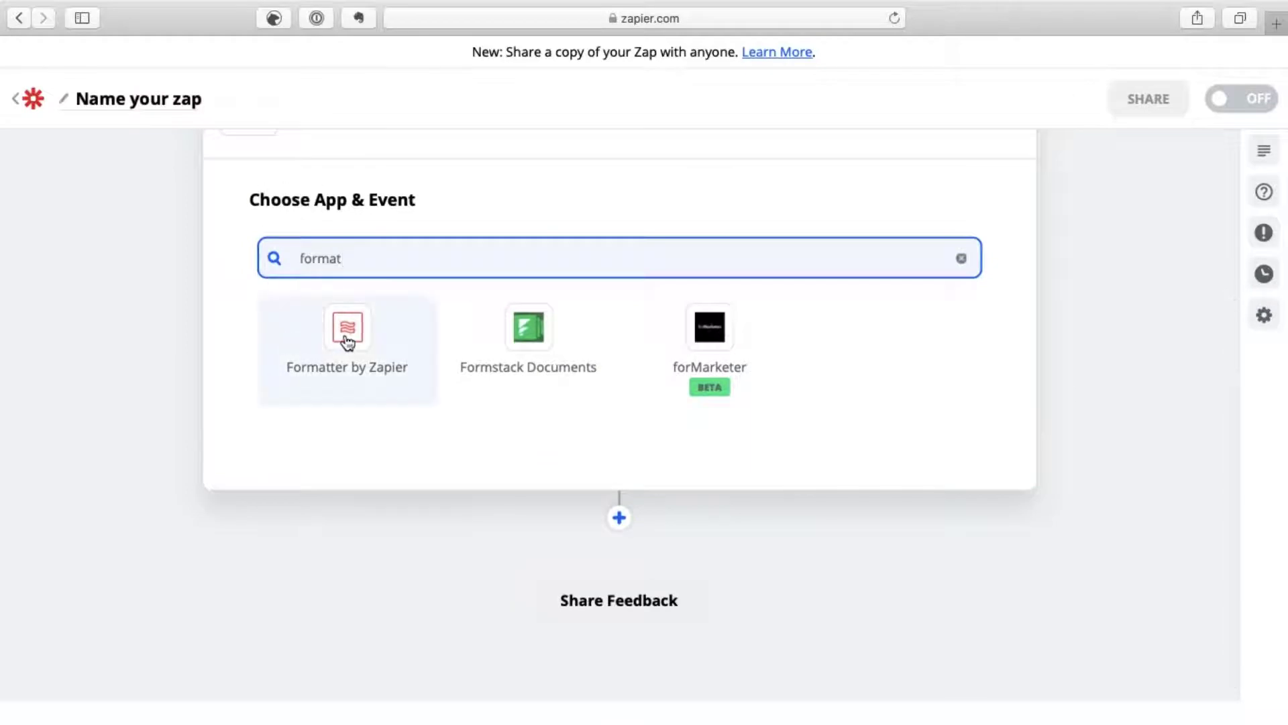
pyautogui.click(347, 342)
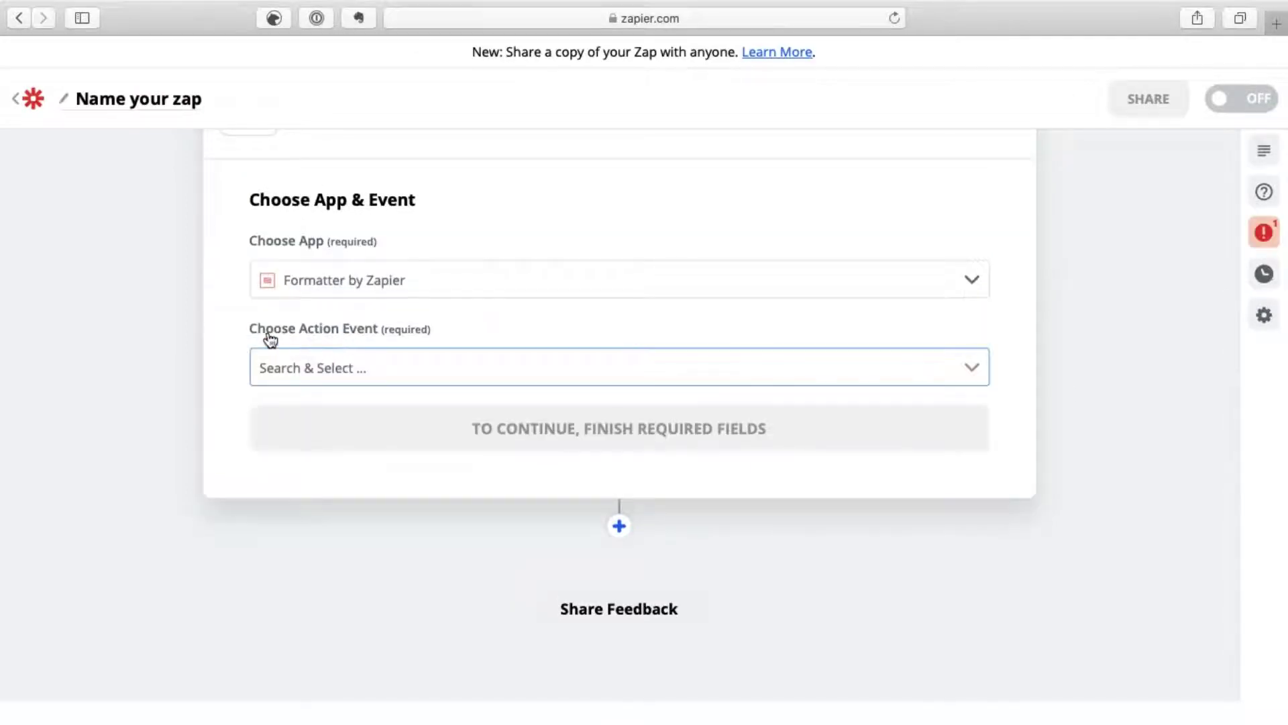
# Step: Set the Formatter action event to Date / Time and confirm it
pyautogui.click(963, 369)
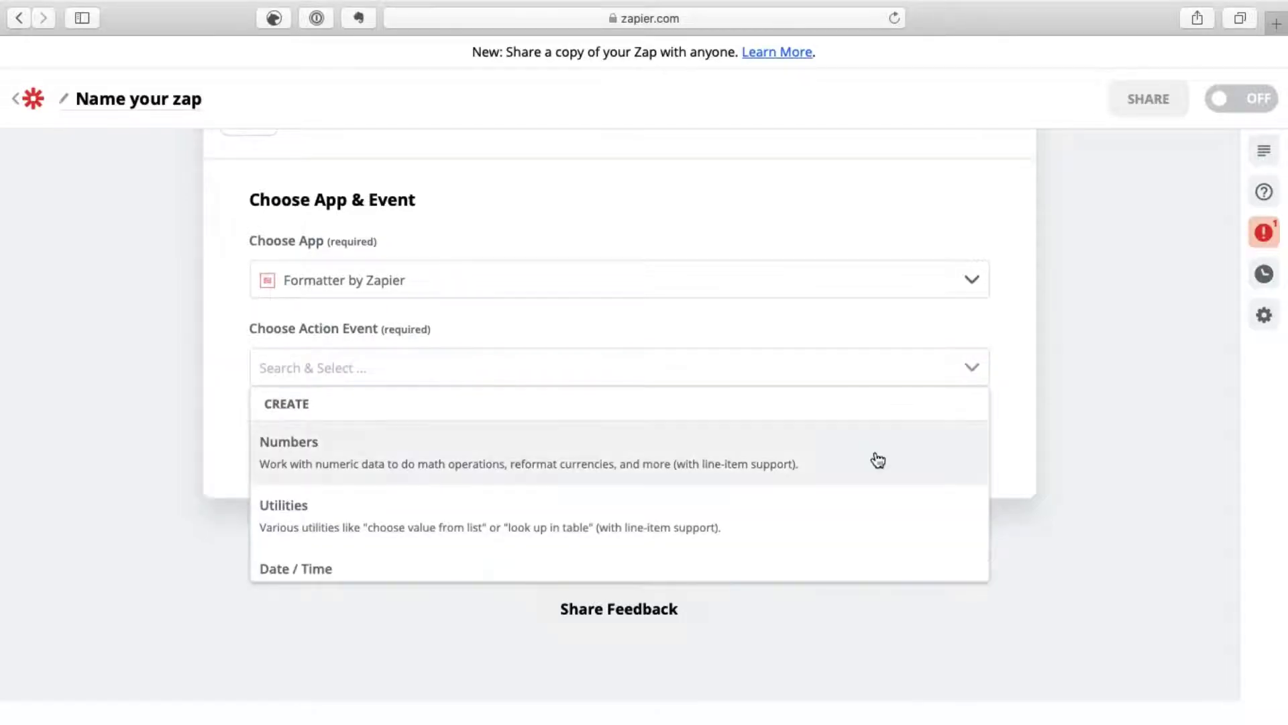
pyautogui.scroll(-3, 844, 517)
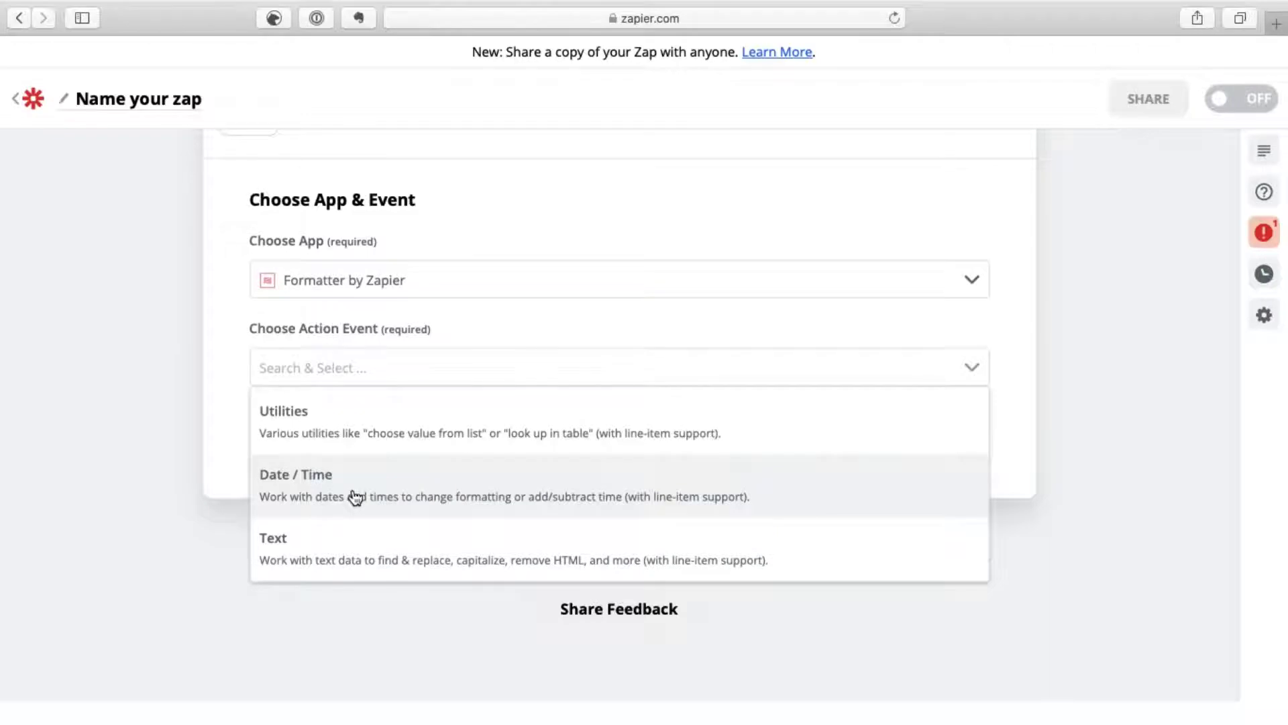
pyautogui.click(355, 496)
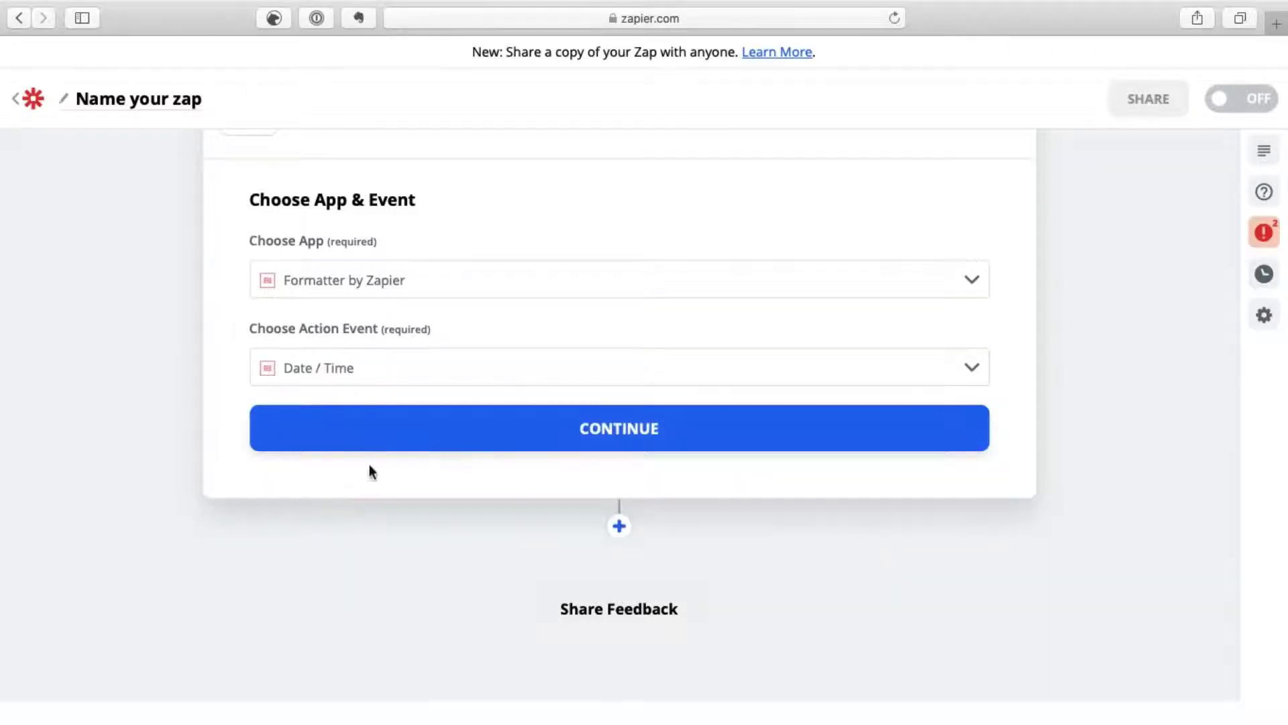
pyautogui.click(397, 445)
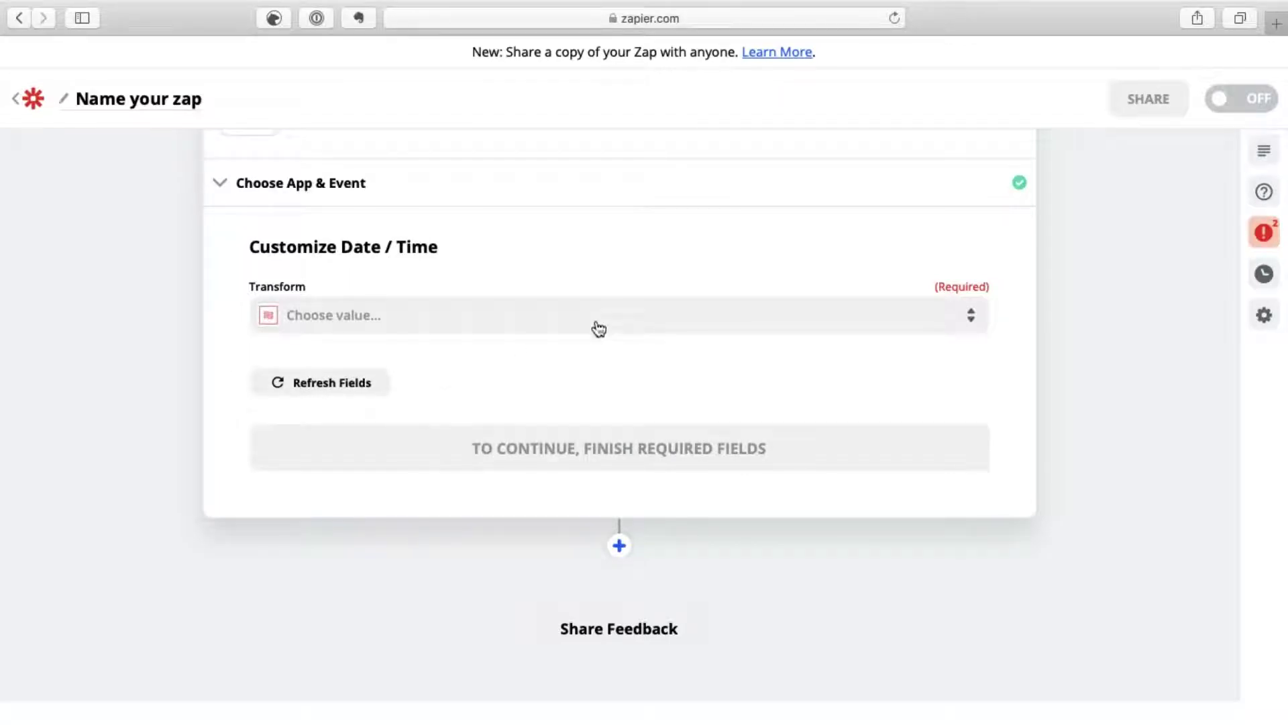
# Step: Set Transform to Format and insert the Gmail trigger's '1. Date' value as Input
pyautogui.click(972, 321)
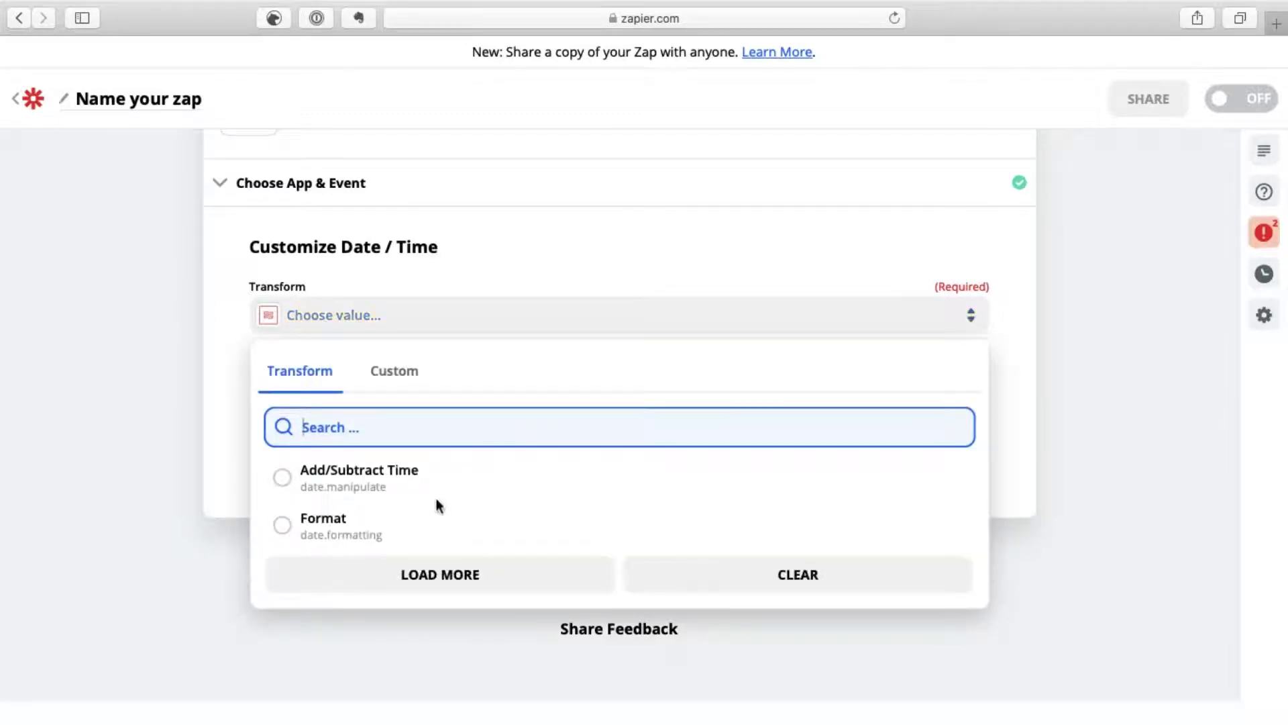
pyautogui.click(302, 530)
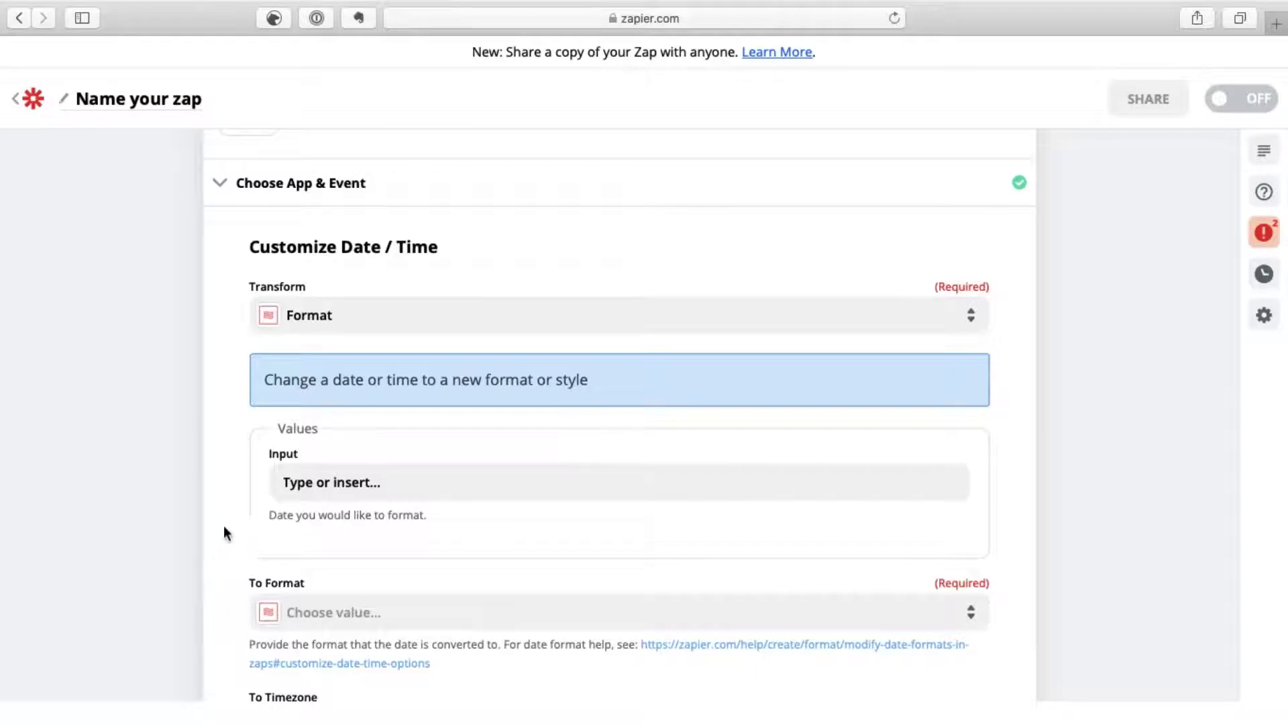
pyautogui.click(371, 481)
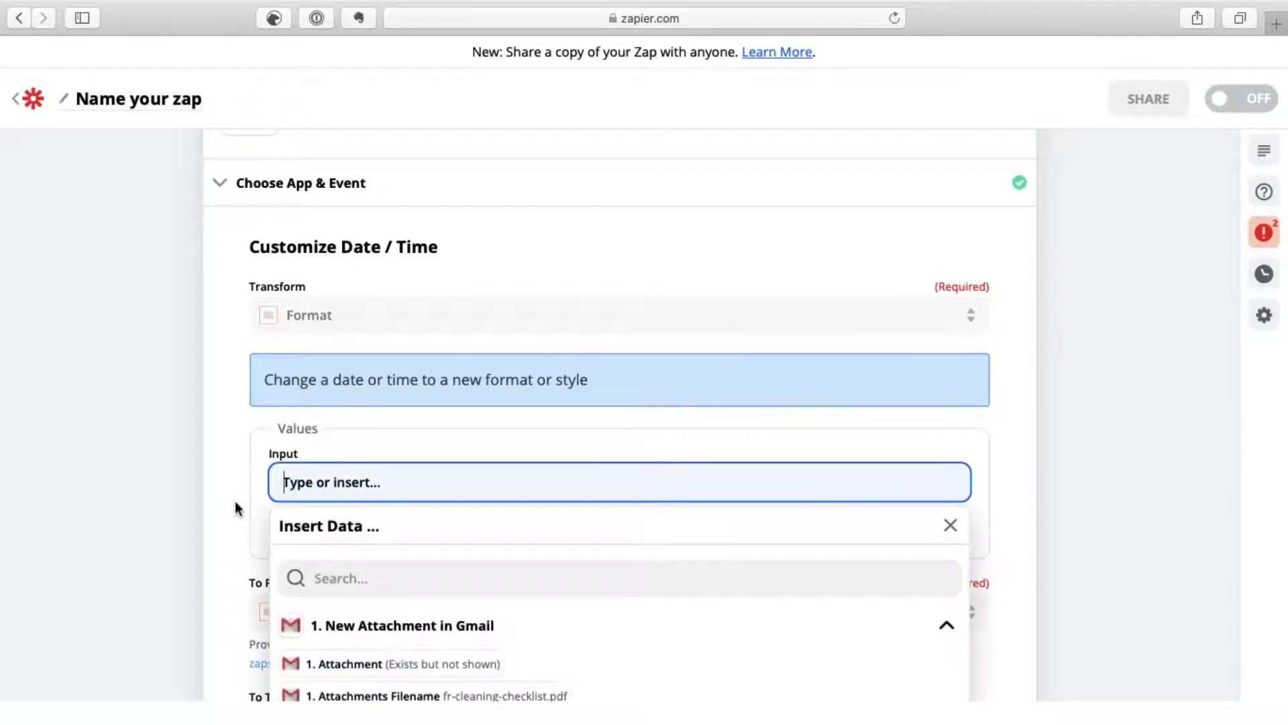
pyautogui.scroll(-2, 234, 500)
pyautogui.scroll(-1, 234, 500)
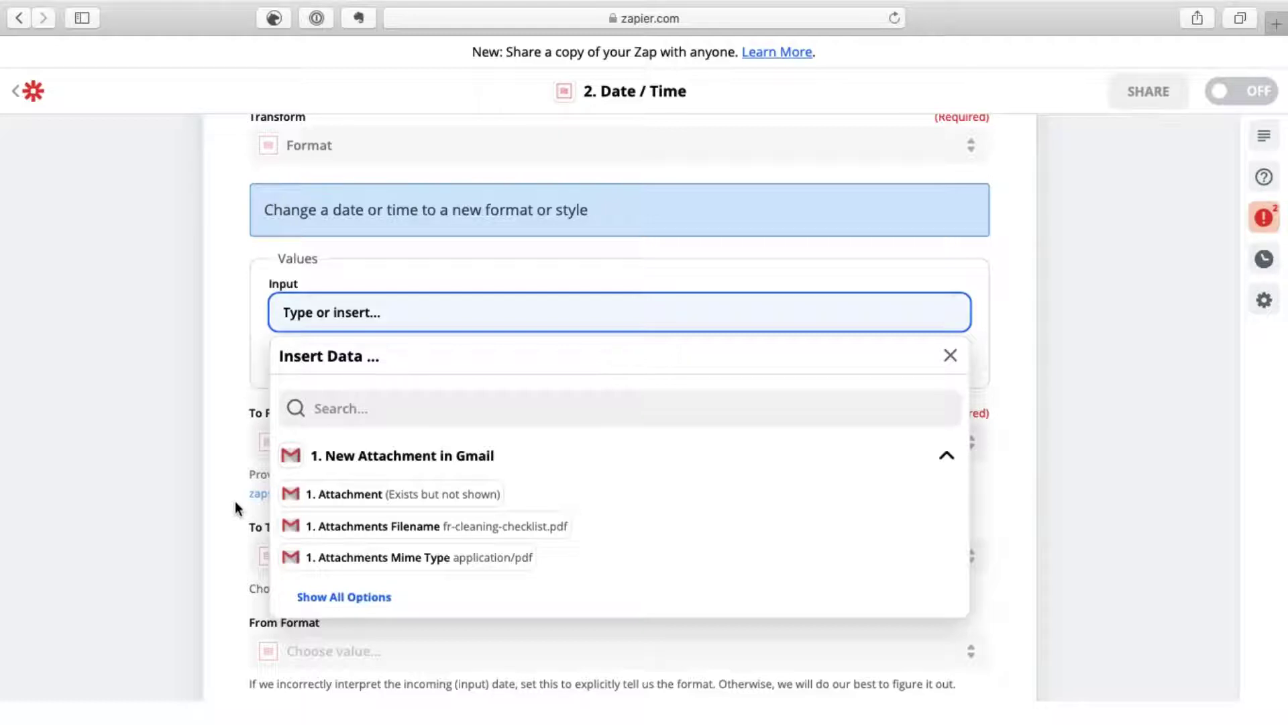
pyautogui.click(341, 597)
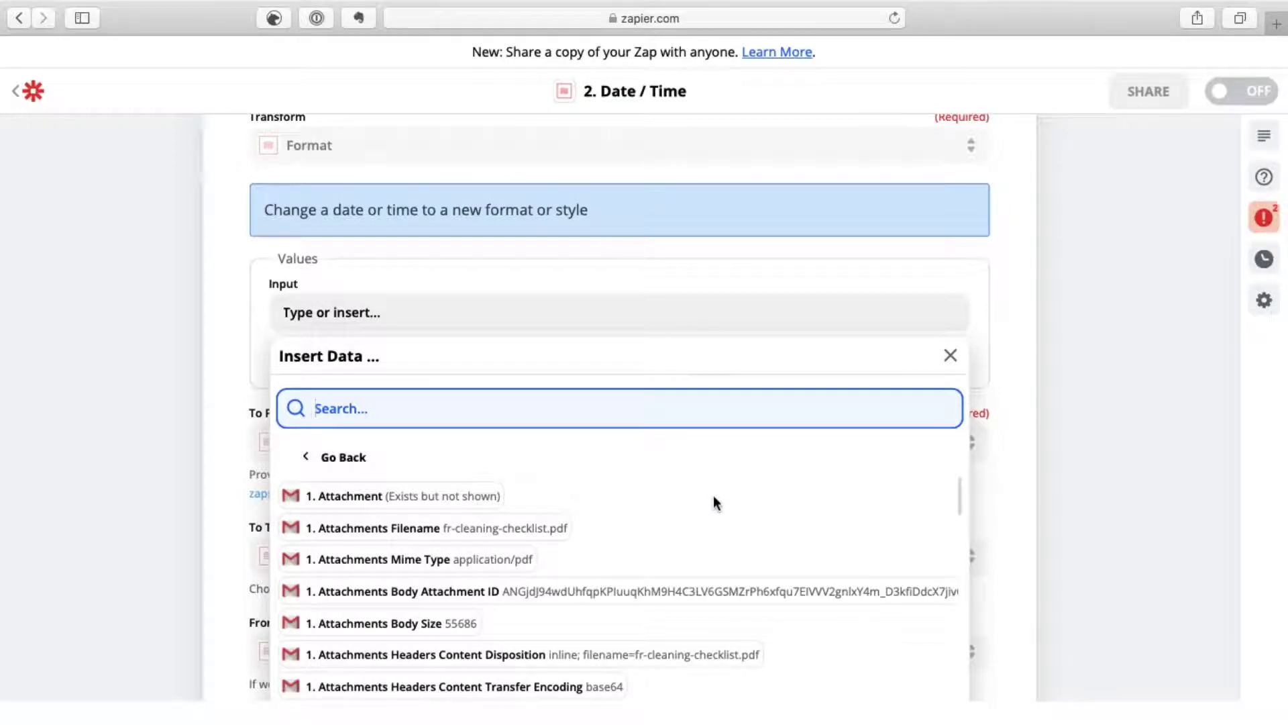
pyautogui.scroll(-3, 714, 496)
pyautogui.scroll(-5, 715, 500)
pyautogui.scroll(-3, 714, 503)
pyautogui.scroll(4, 714, 503)
pyautogui.scroll(4, 714, 502)
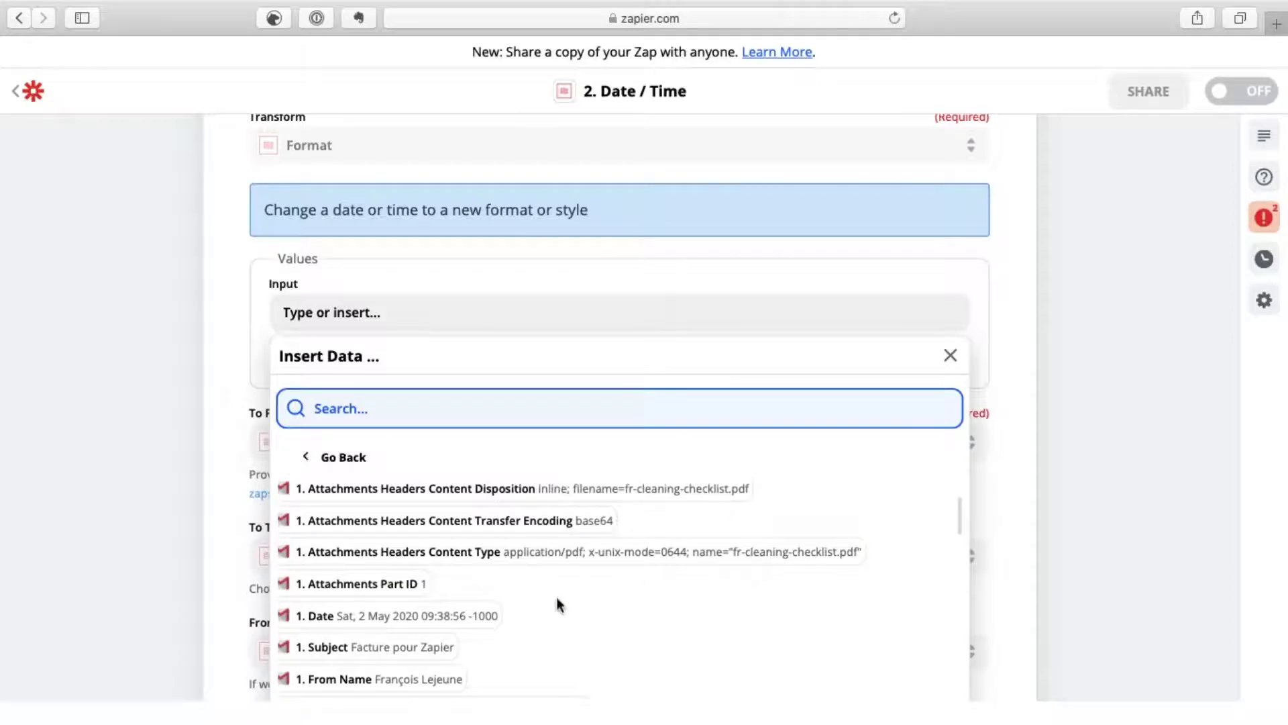
pyautogui.click(469, 618)
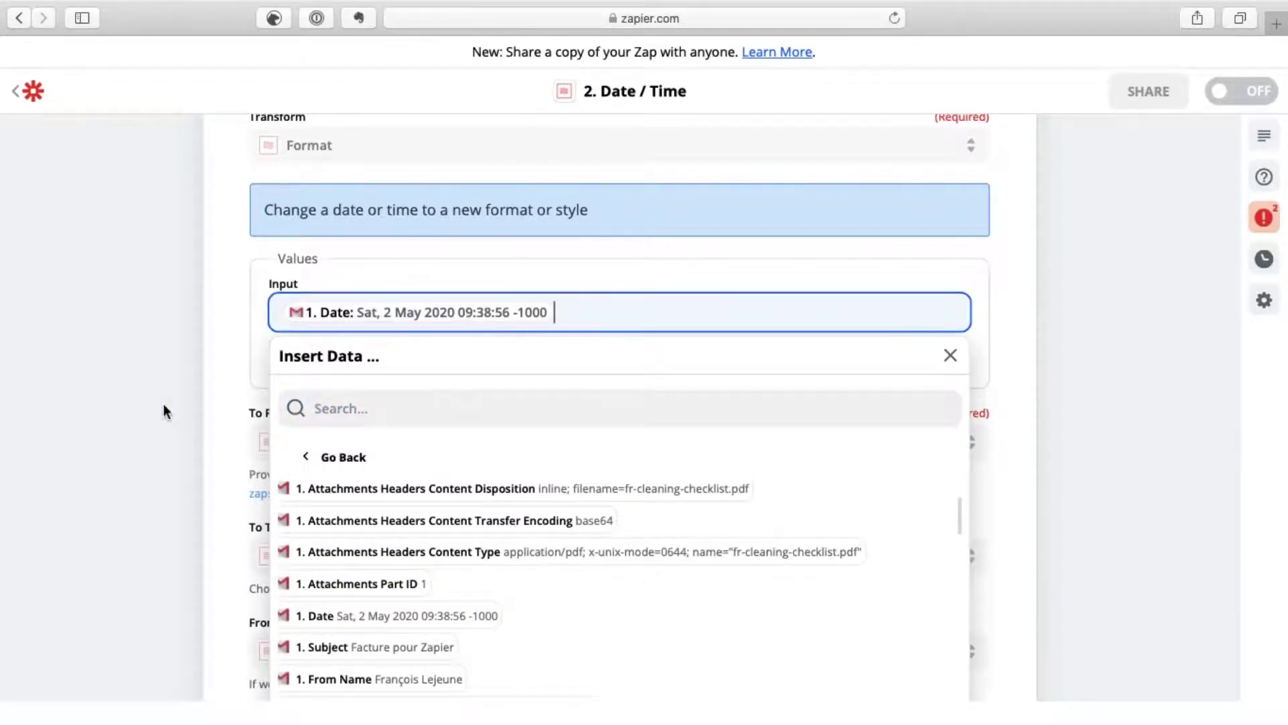
pyautogui.click(163, 404)
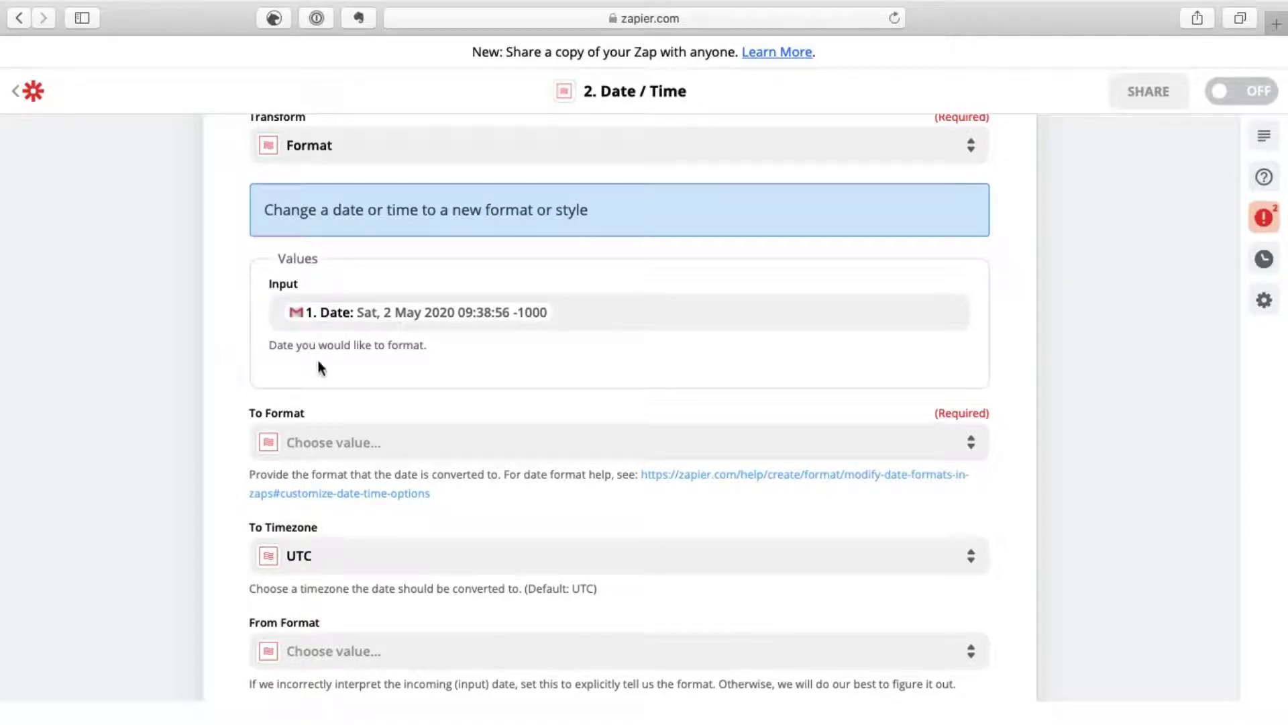
# Step: Look through the To Format presets and type YYYYMMDD into the format search
pyautogui.click(354, 443)
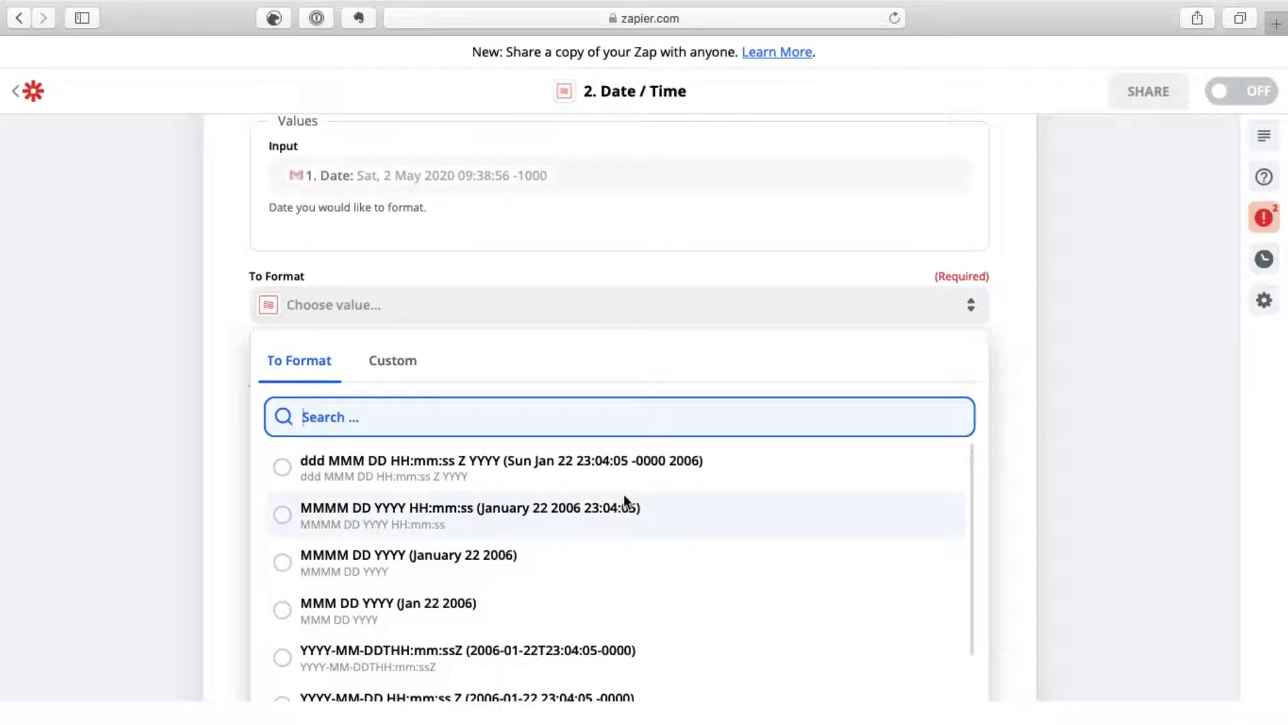
pyautogui.scroll(-3, 698, 513)
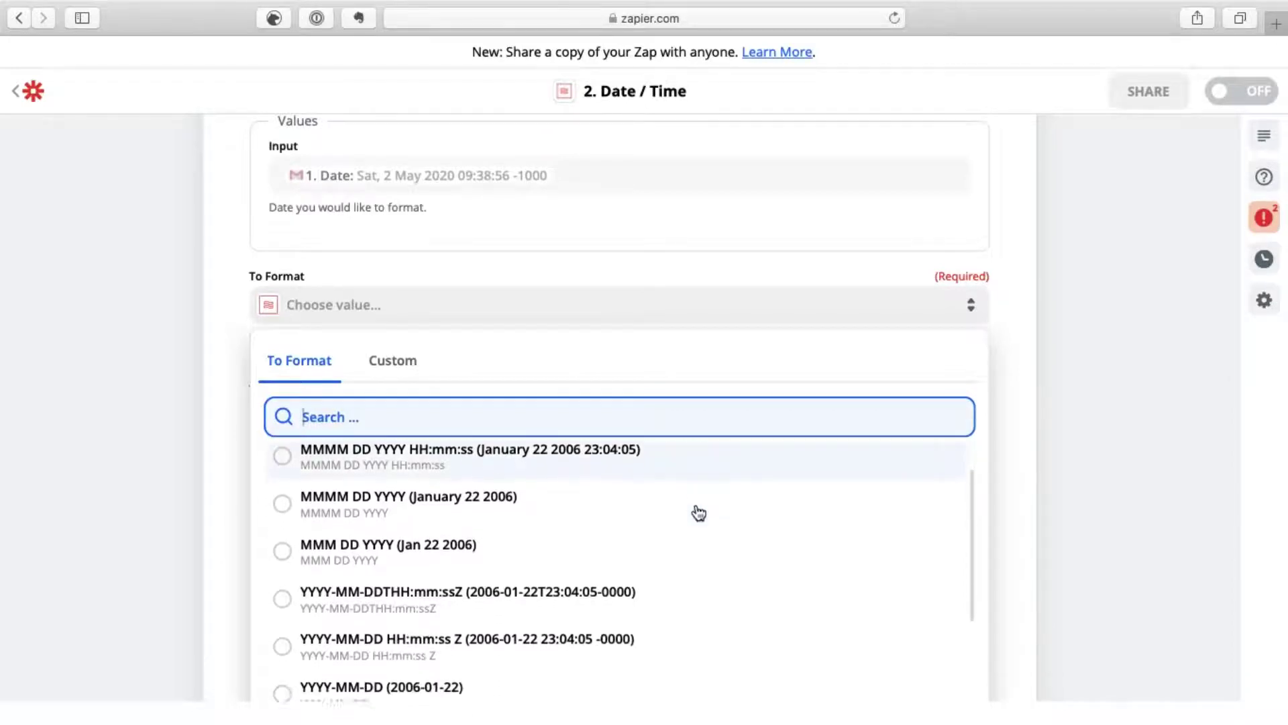
pyautogui.scroll(-5, 698, 513)
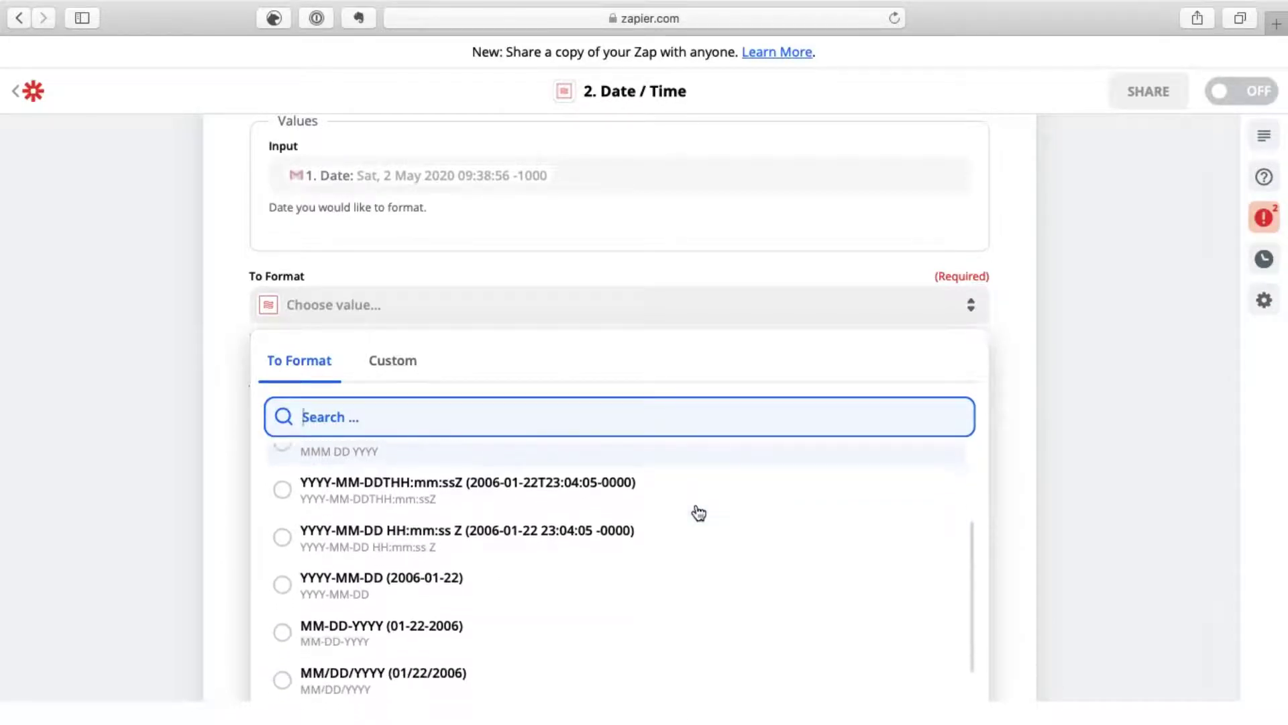
pyautogui.scroll(-2, 698, 513)
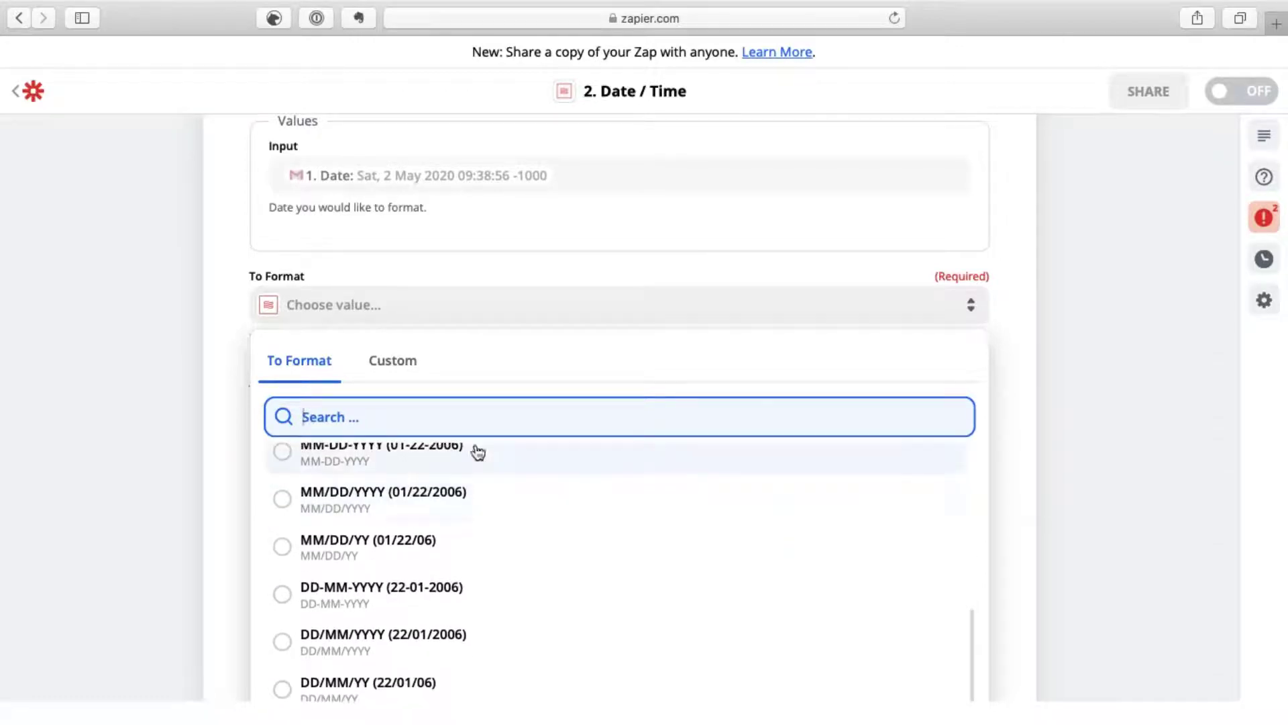
pyautogui.click(405, 365)
pyautogui.click(349, 416)
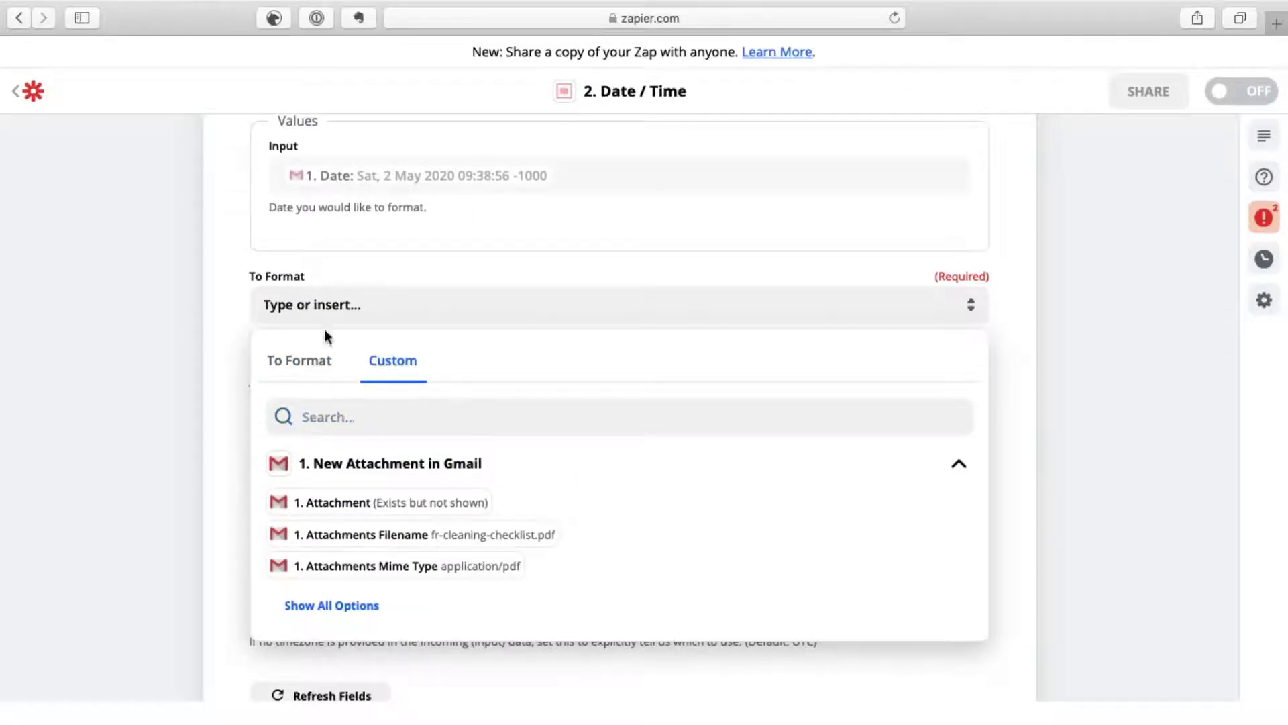
pyautogui.click(328, 305)
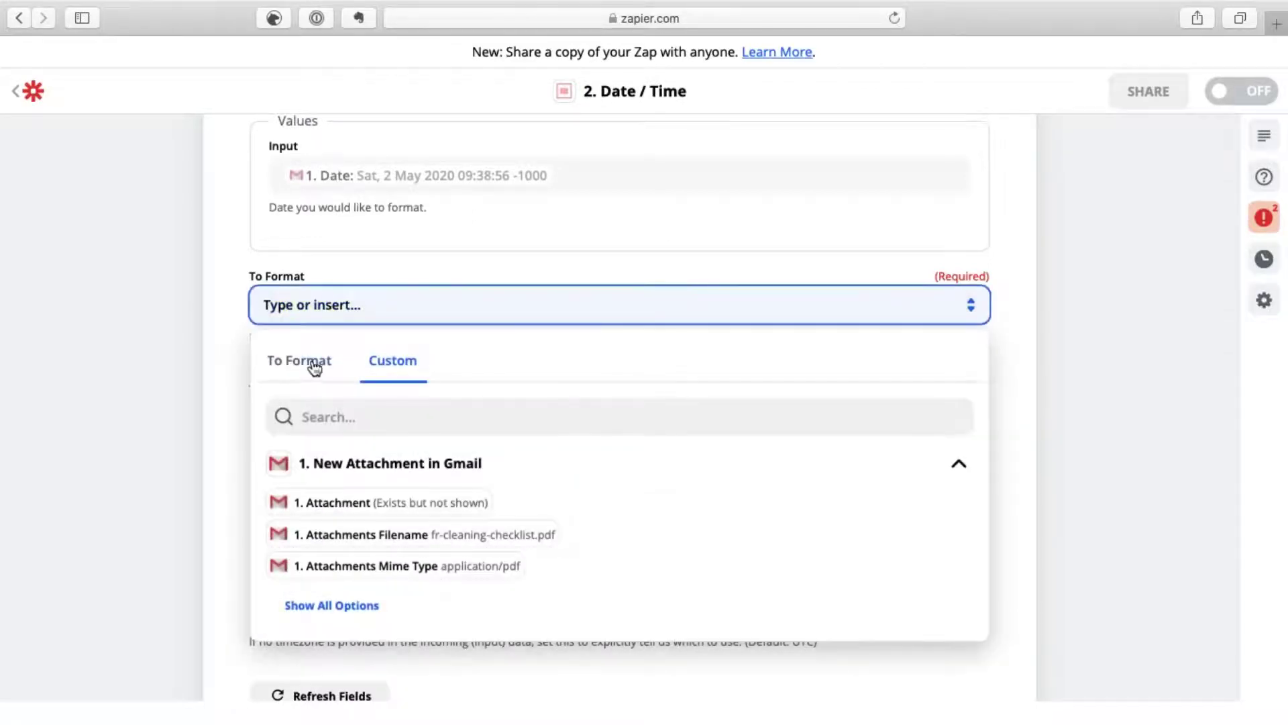
pyautogui.click(315, 362)
pyautogui.click(312, 308)
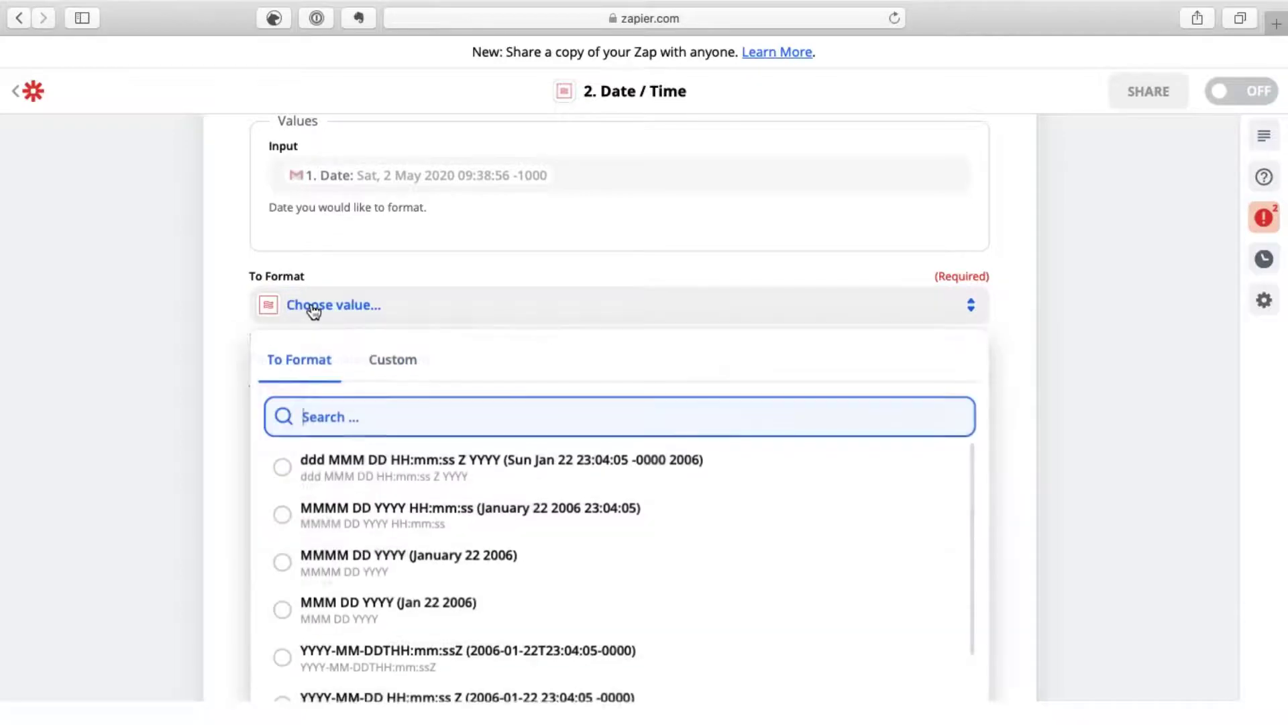
pyautogui.click(374, 311)
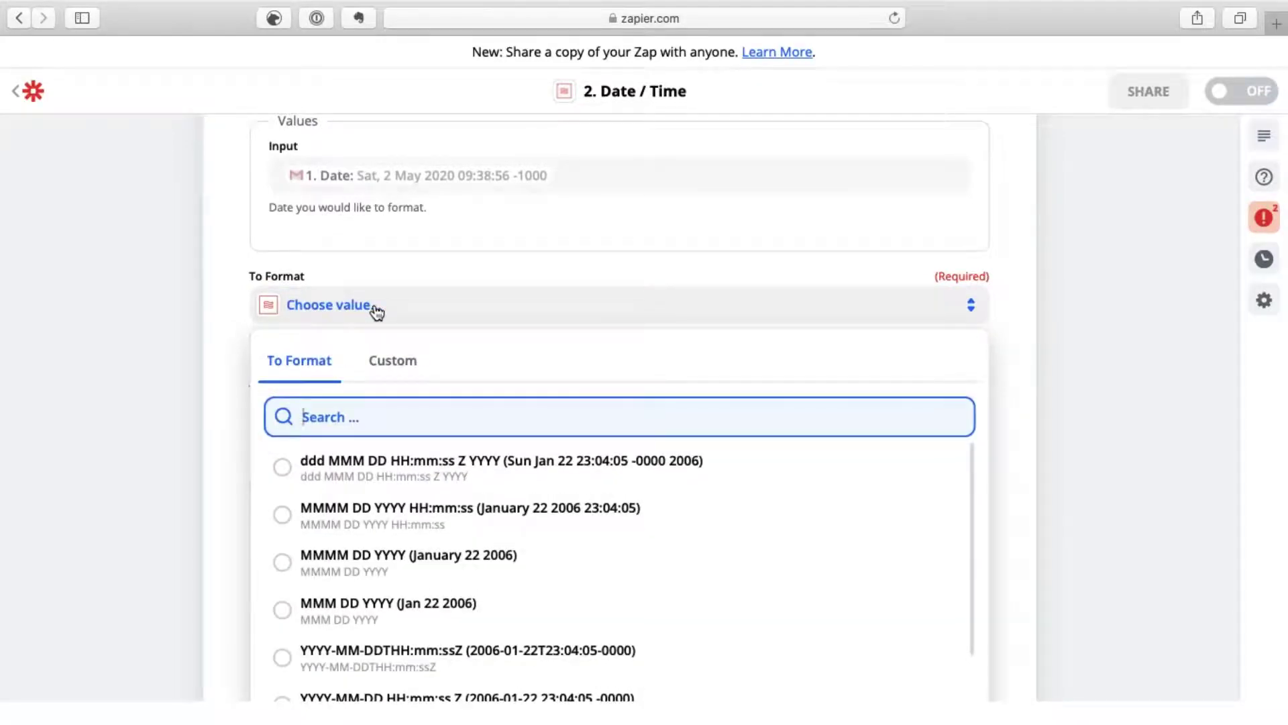
pyautogui.write('YYYYMM')
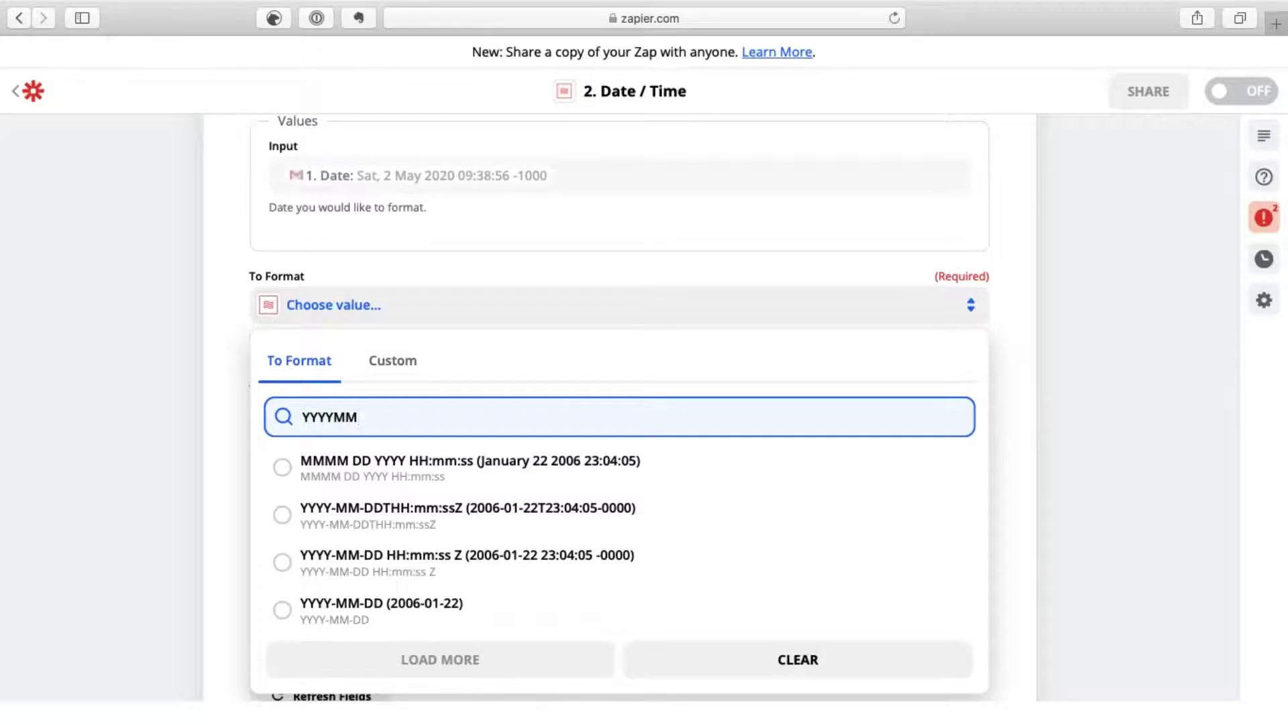
pyautogui.write('DD')
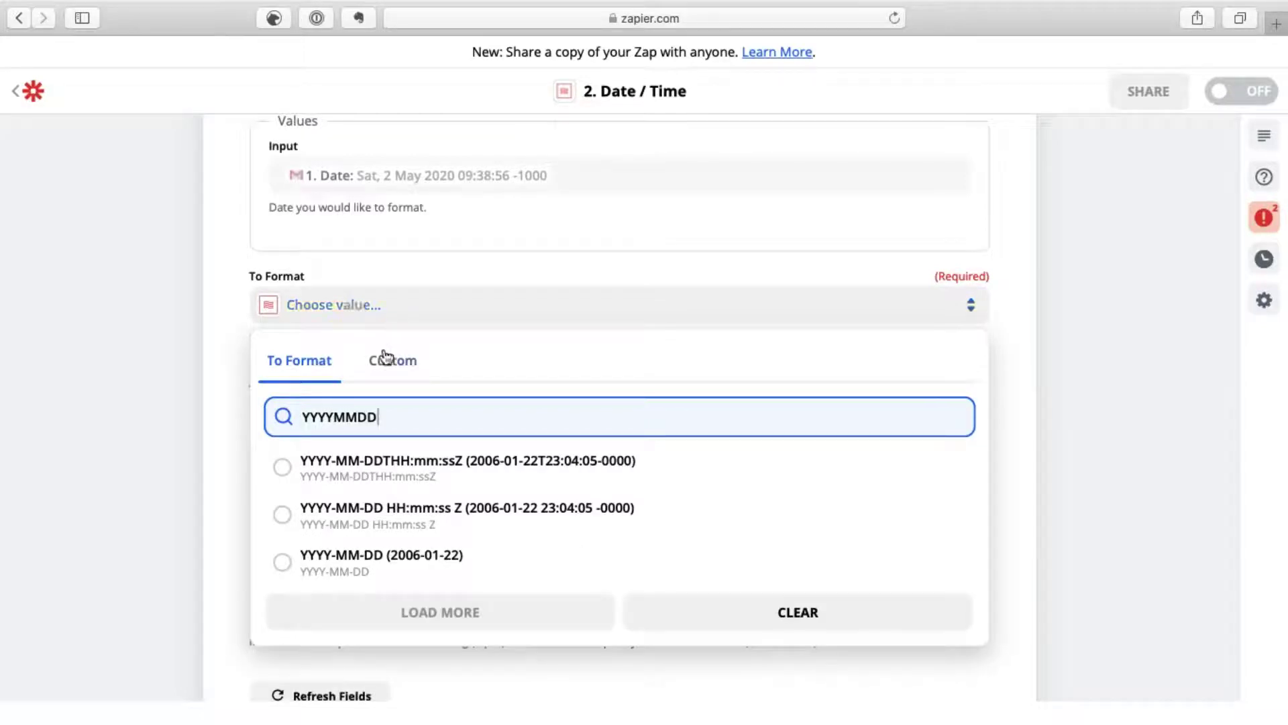
# Step: Copy YYYYMMDD and paste it as the custom To Format value
pyautogui.moveTo(385, 415); pyautogui.dragTo(295, 418)
pyautogui.press('super+c')
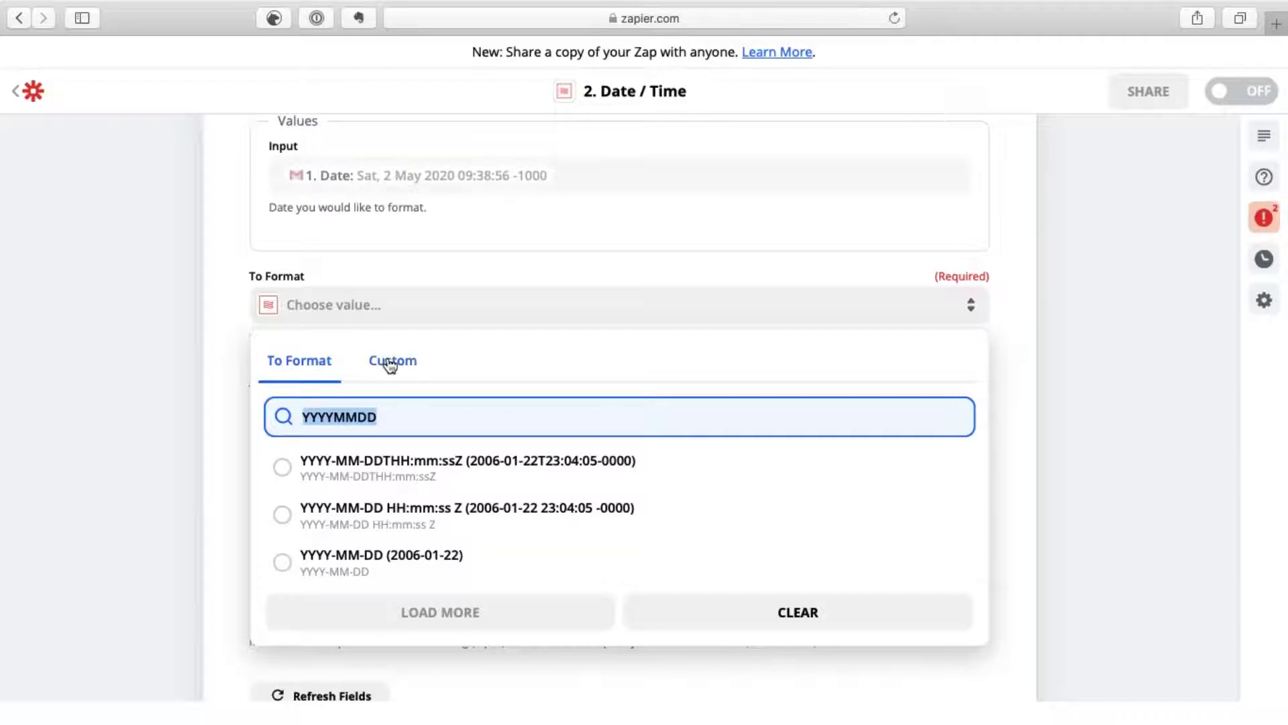
pyautogui.click(387, 362)
pyautogui.click(339, 306)
pyautogui.click(339, 305)
pyautogui.press('super+v')
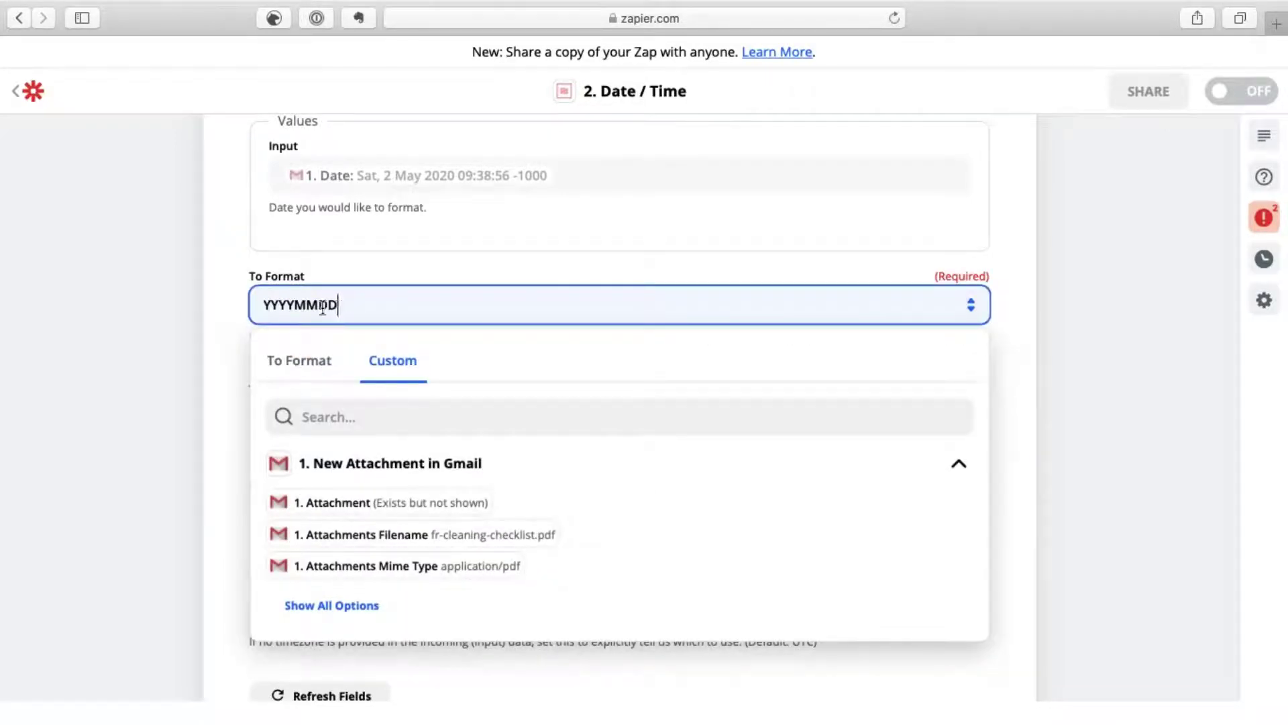
pyautogui.click(236, 332)
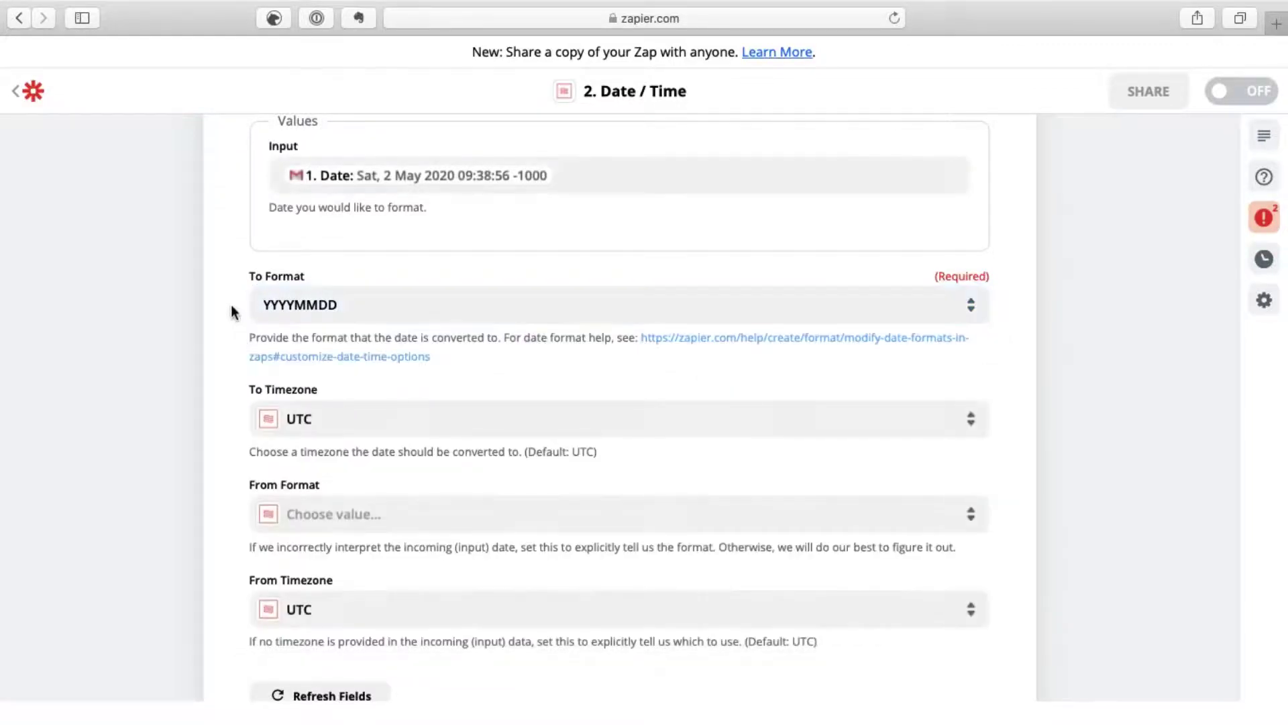
pyautogui.scroll(-5, 232, 312)
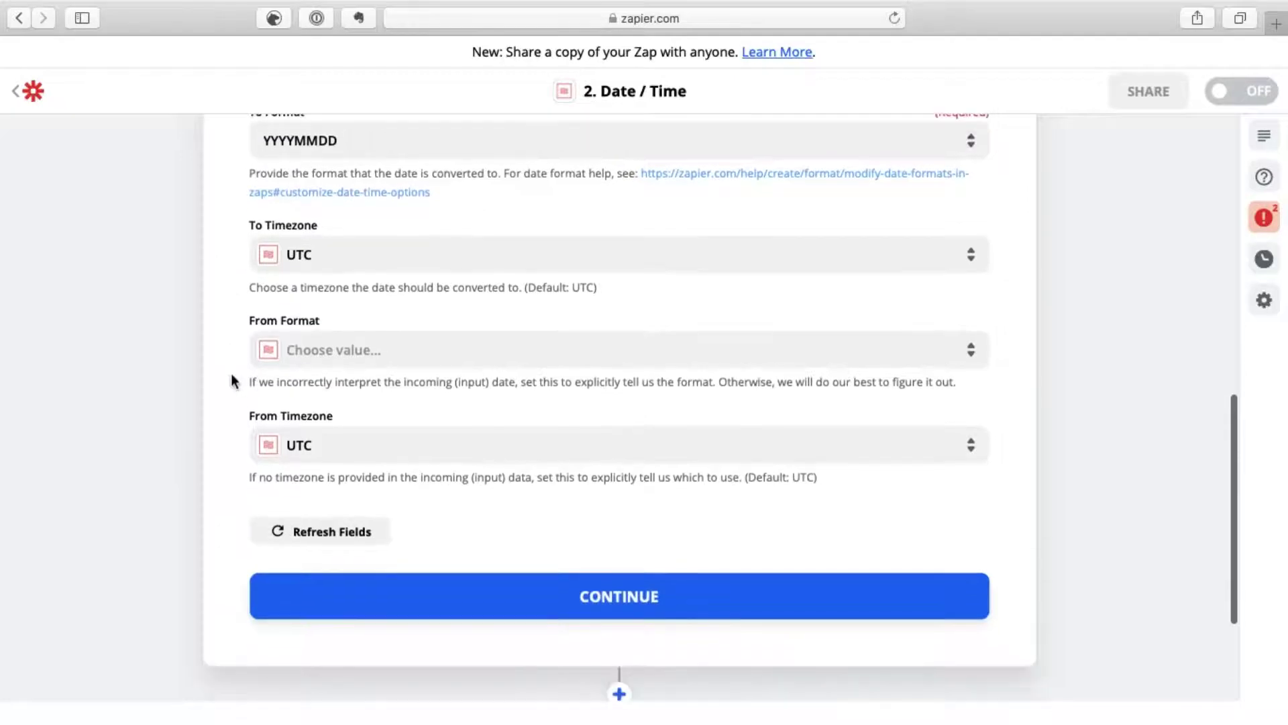
# Step: Test the Date / Time step and check that its output is 20200502
pyautogui.click(320, 581)
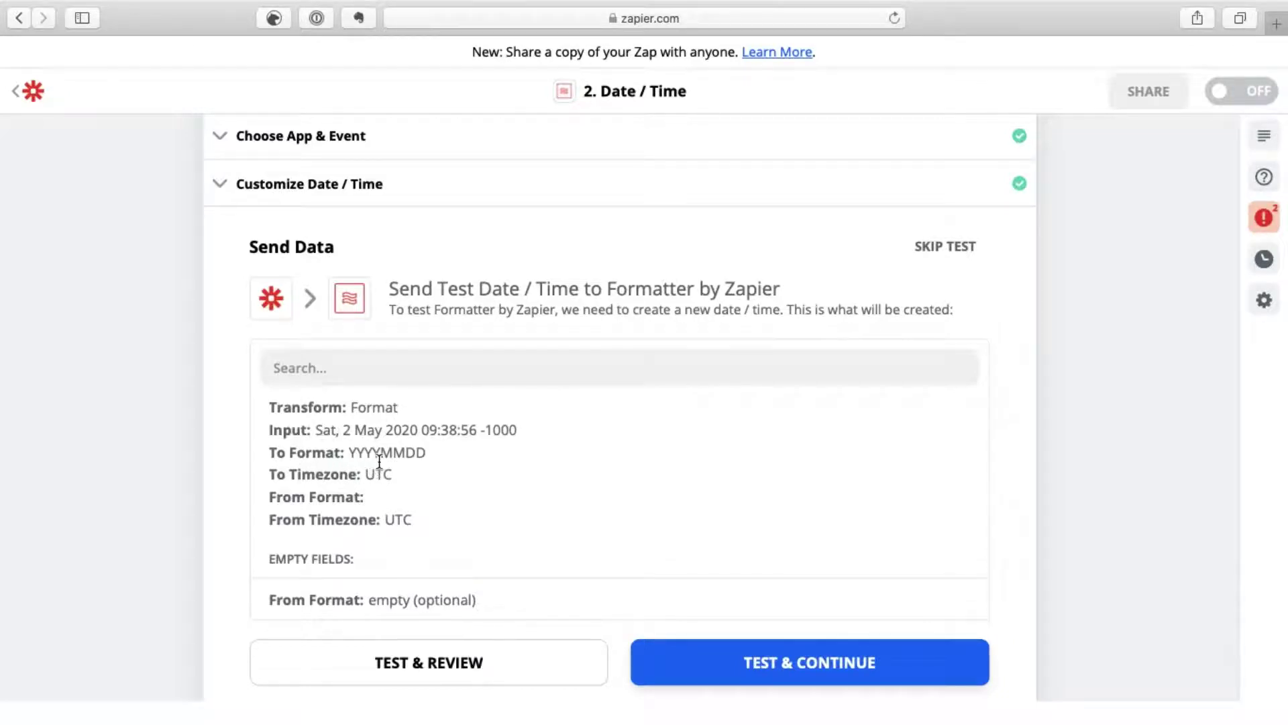
pyautogui.scroll(-1, 636, 506)
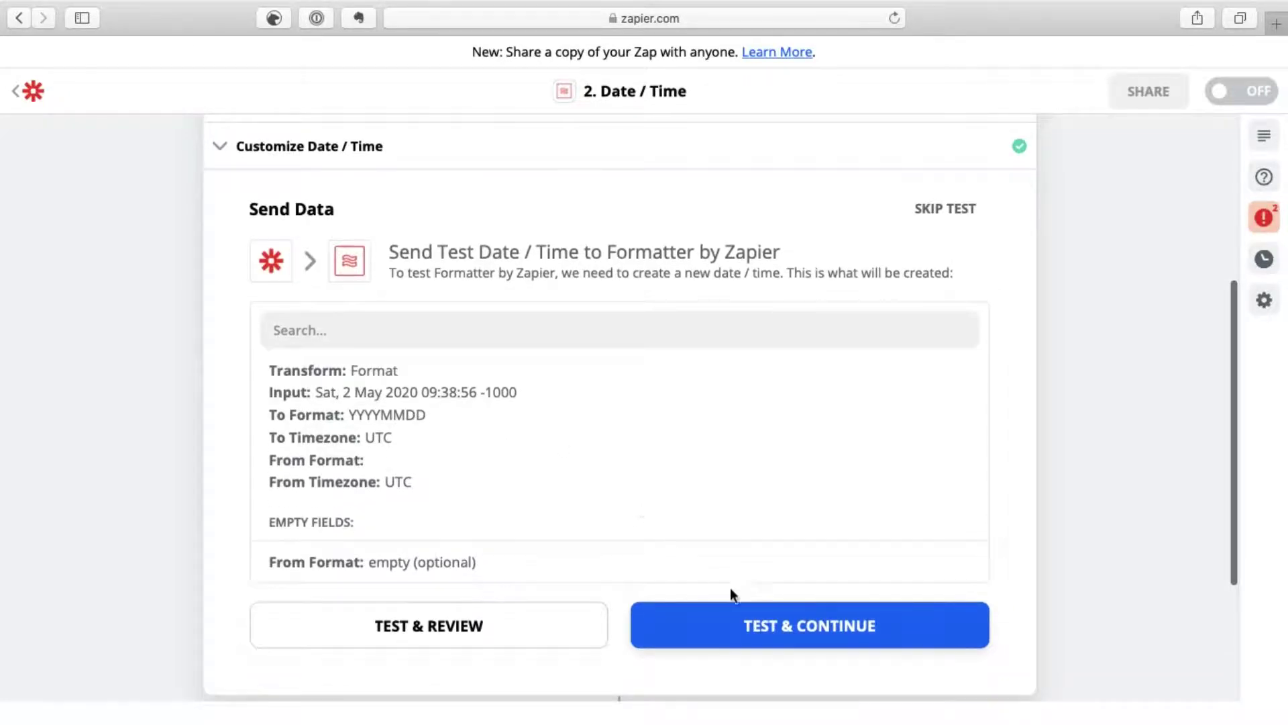
pyautogui.click(745, 615)
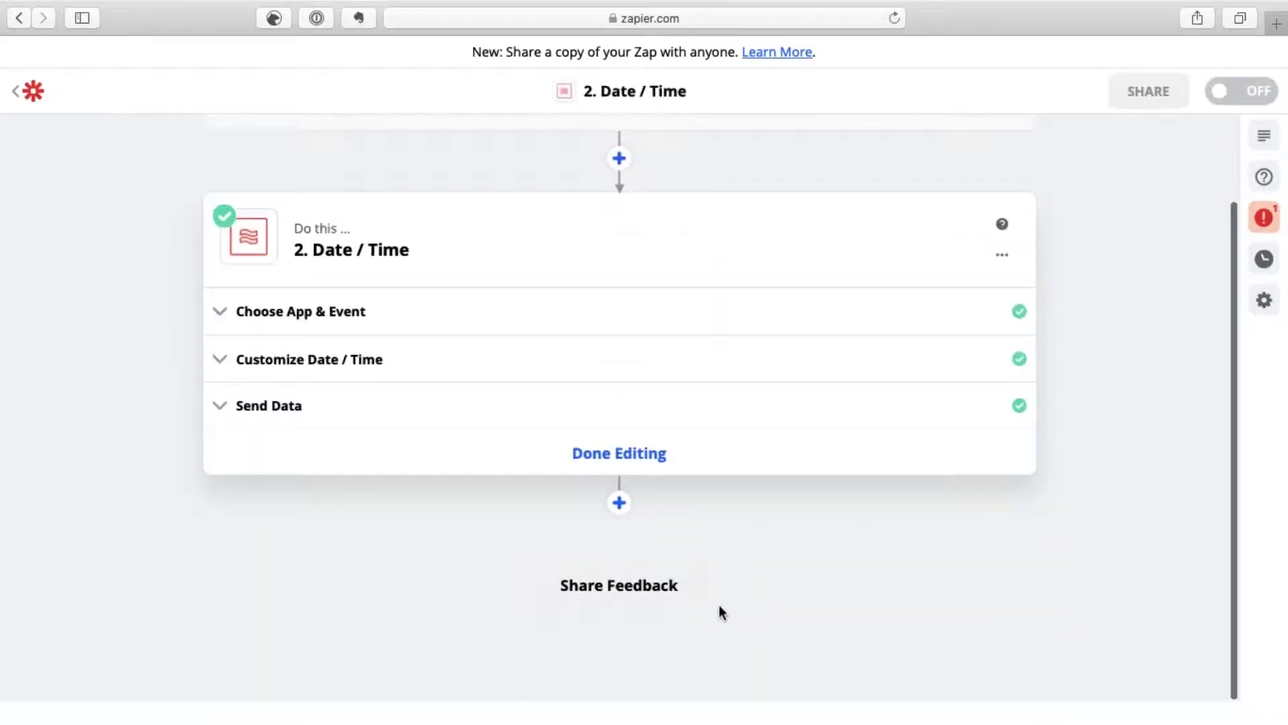
pyautogui.click(261, 407)
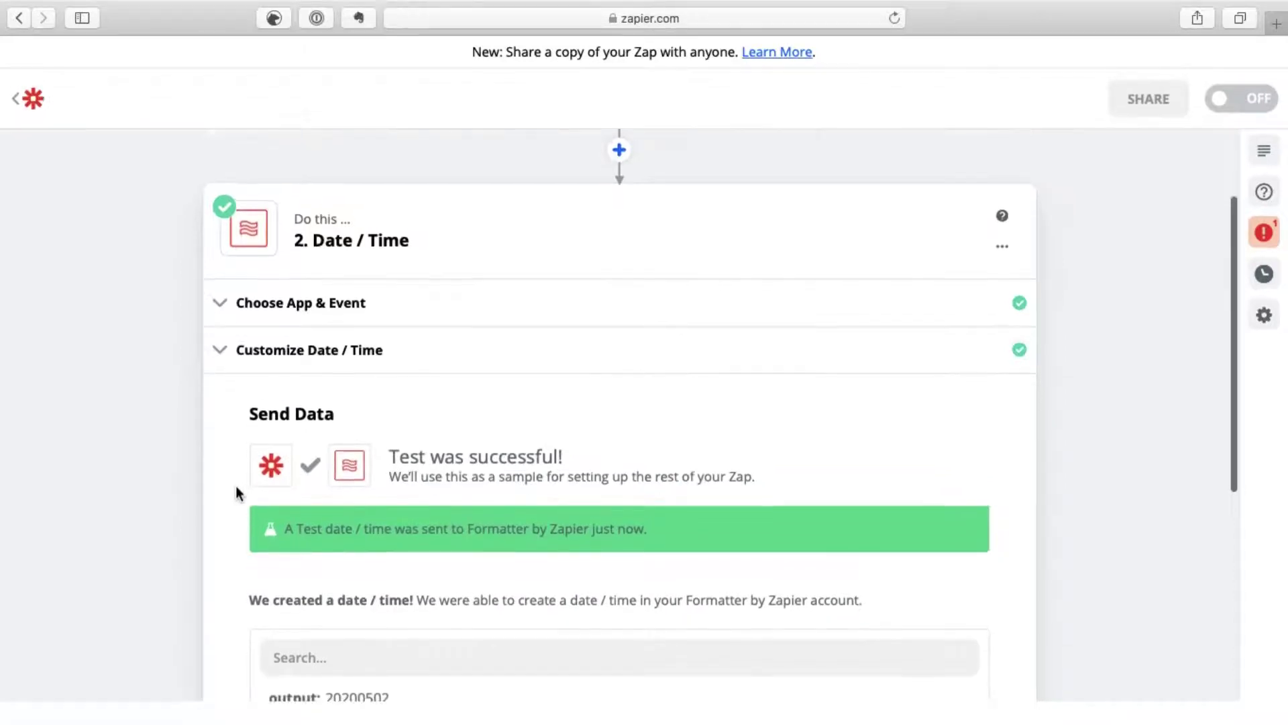
pyautogui.scroll(-5, 235, 486)
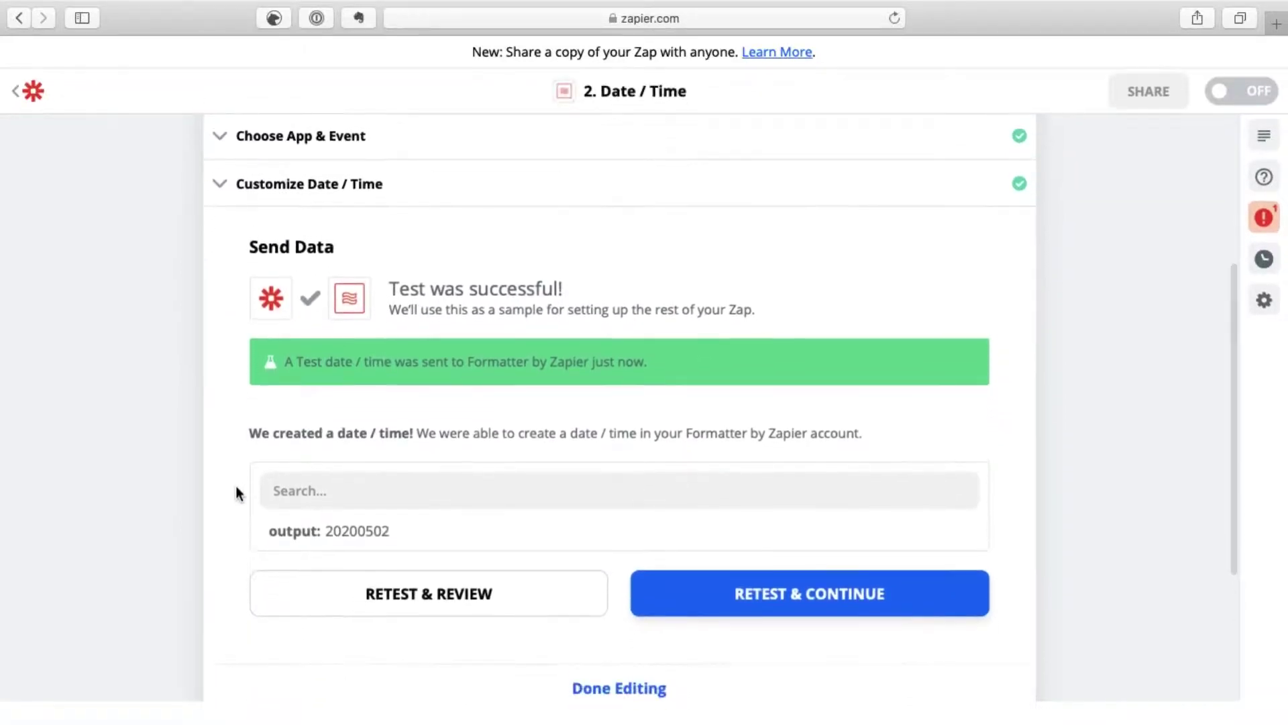
pyautogui.scroll(-5, 235, 486)
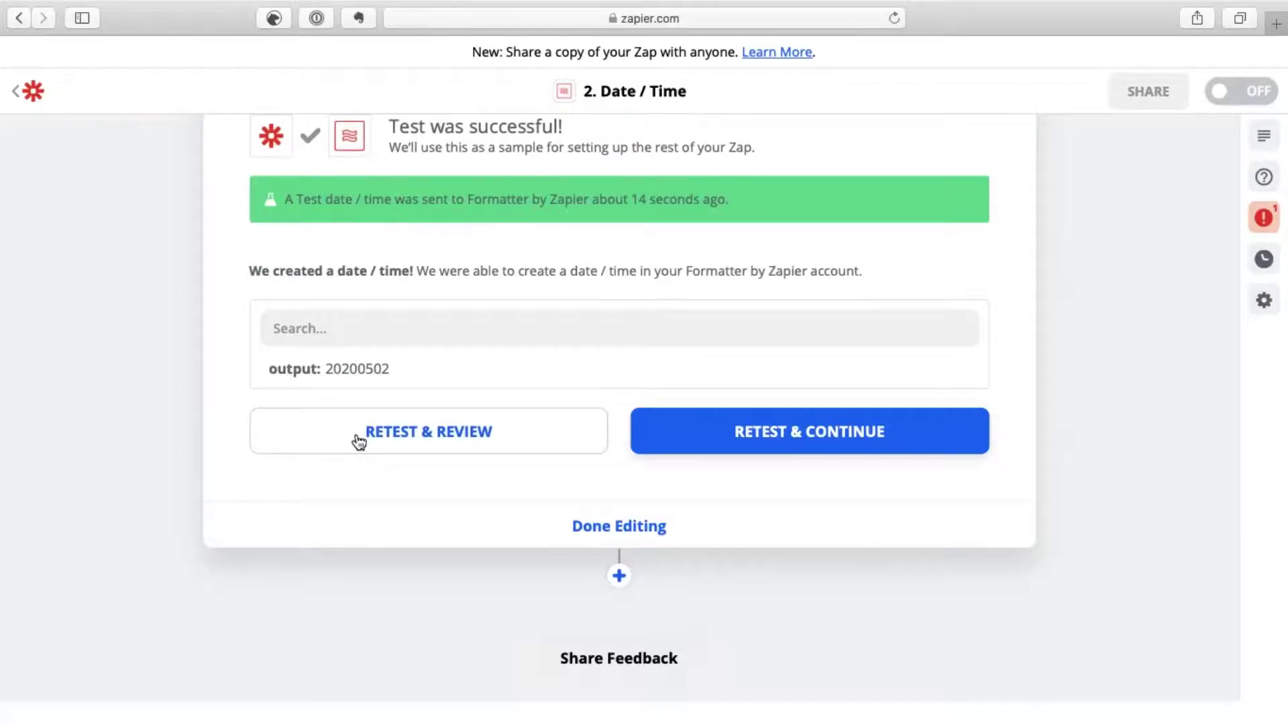
# Step: Add a third step after the date formatter using the Dropbox app
pyautogui.click(618, 575)
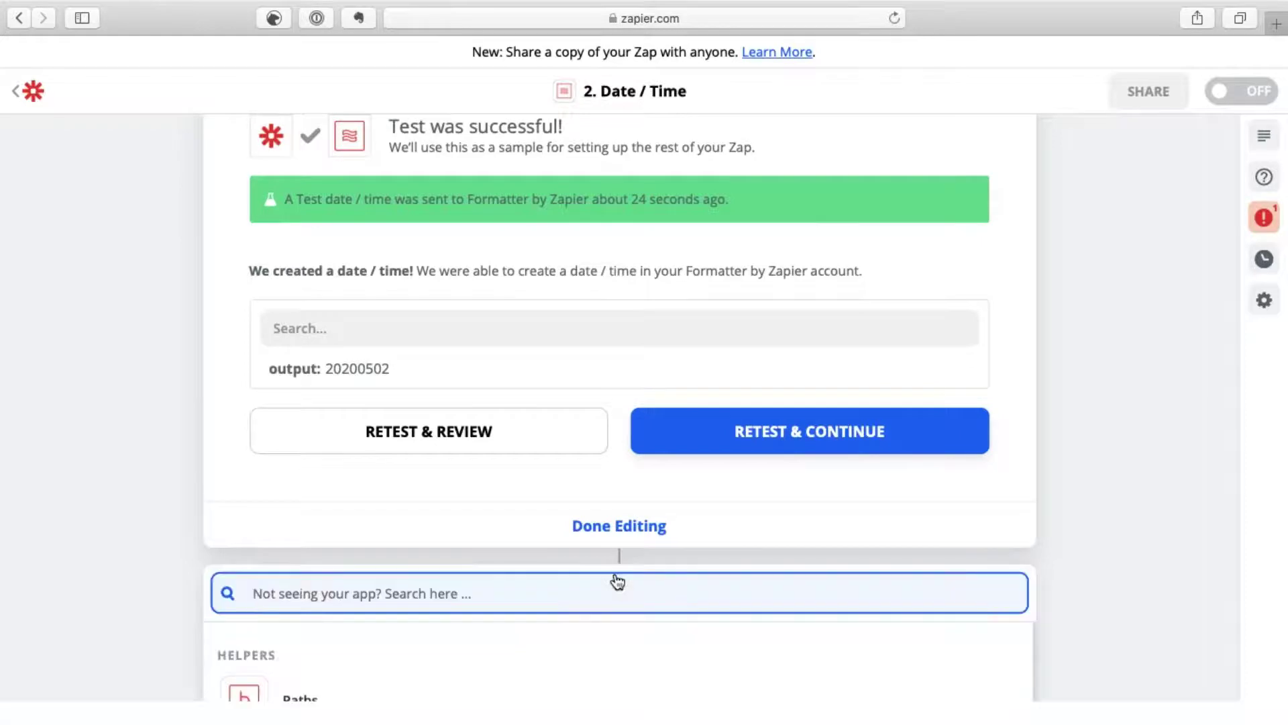
pyautogui.write('DROP')
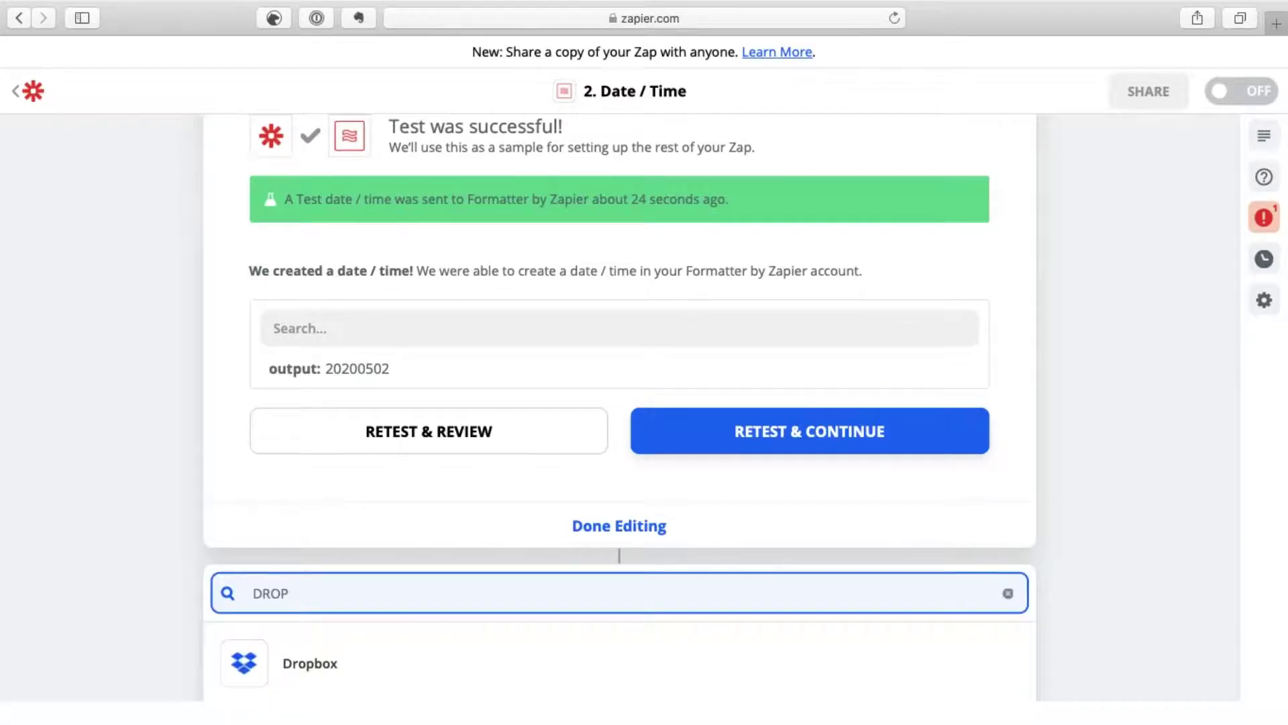
pyautogui.scroll(-3, 138, 590)
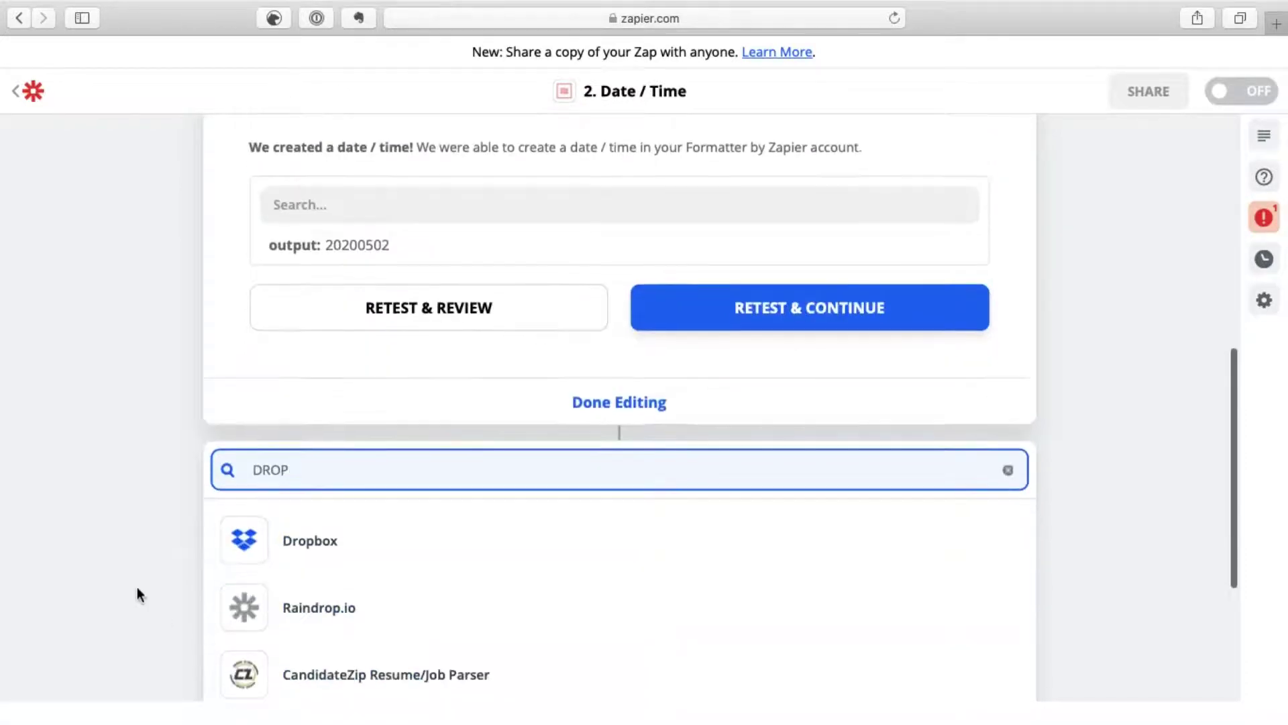
pyautogui.click(293, 543)
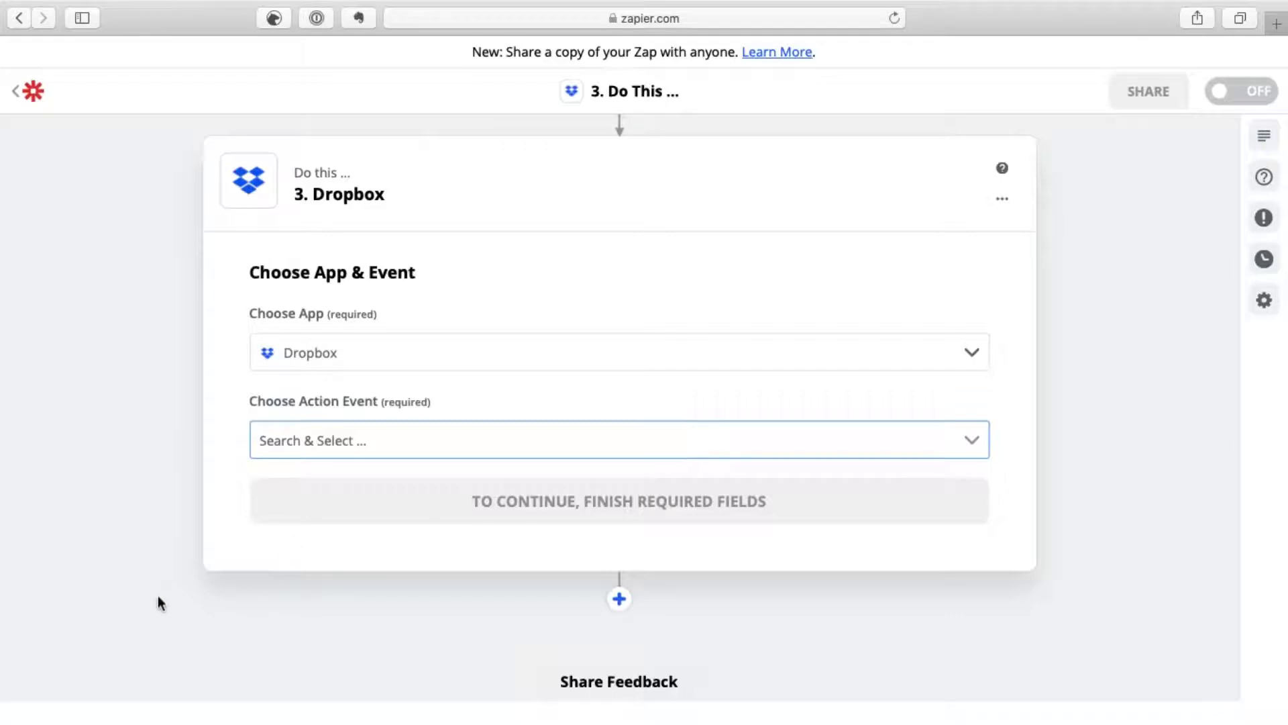
# Step: Choose Upload File as the Dropbox action event and continue
pyautogui.scroll(-2, 148, 518)
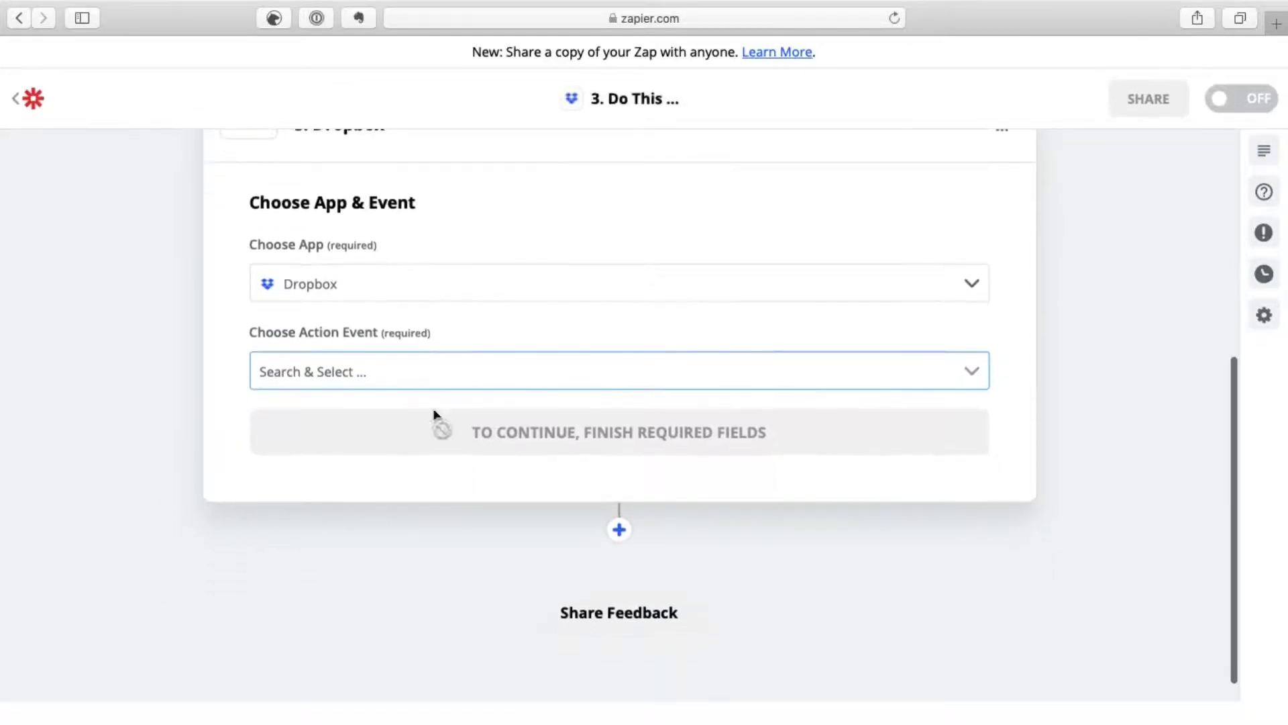
pyautogui.click(972, 380)
pyautogui.click(927, 369)
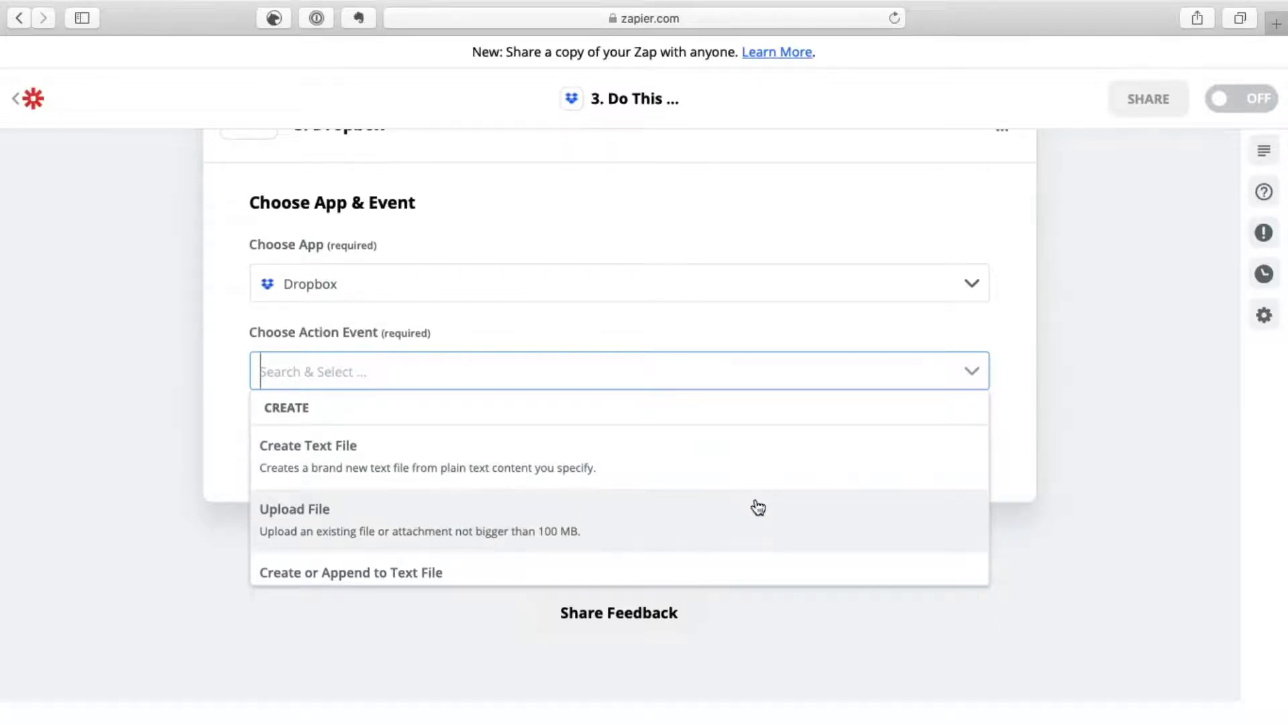
pyautogui.scroll(-5, 759, 507)
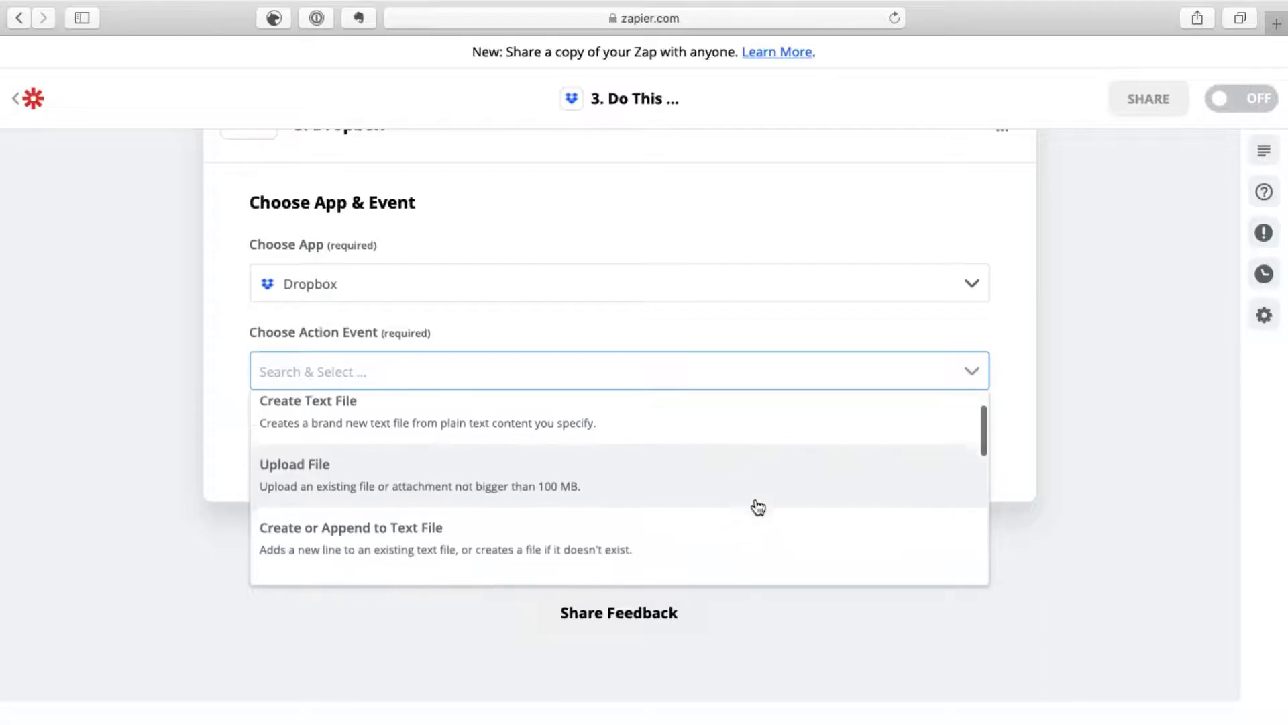
pyautogui.scroll(-5, 758, 507)
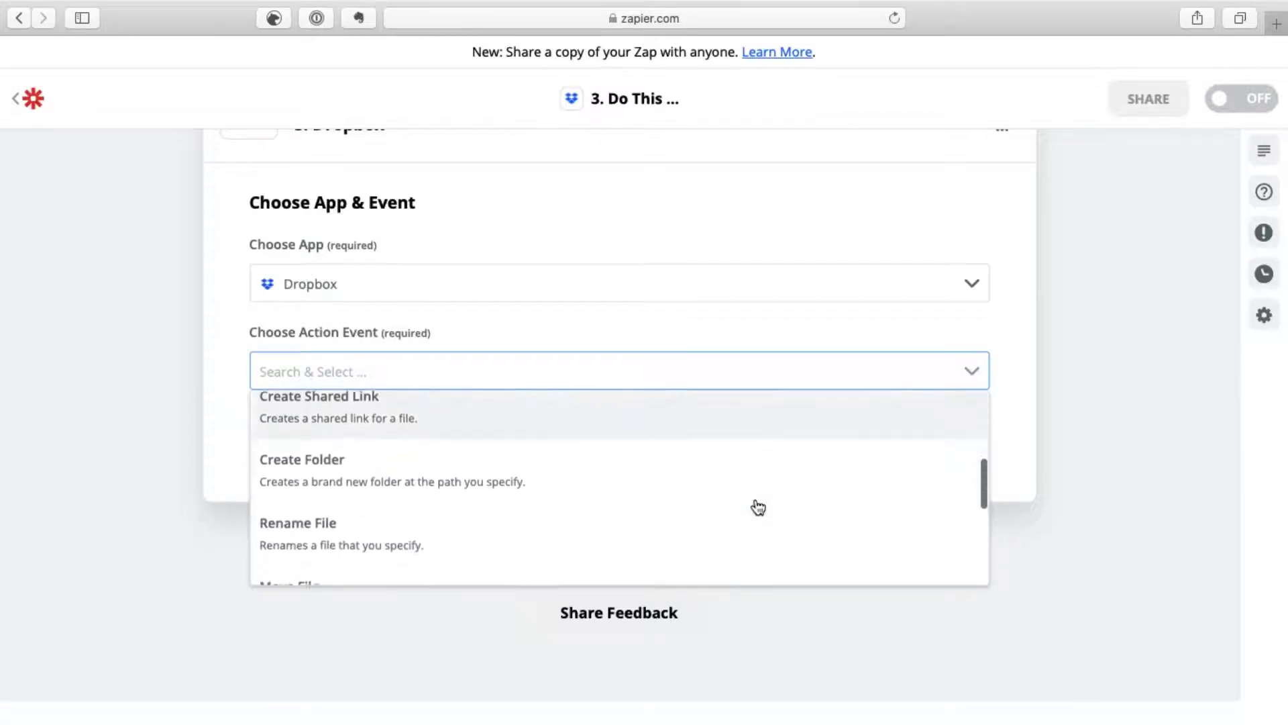
pyautogui.scroll(5, 756, 505)
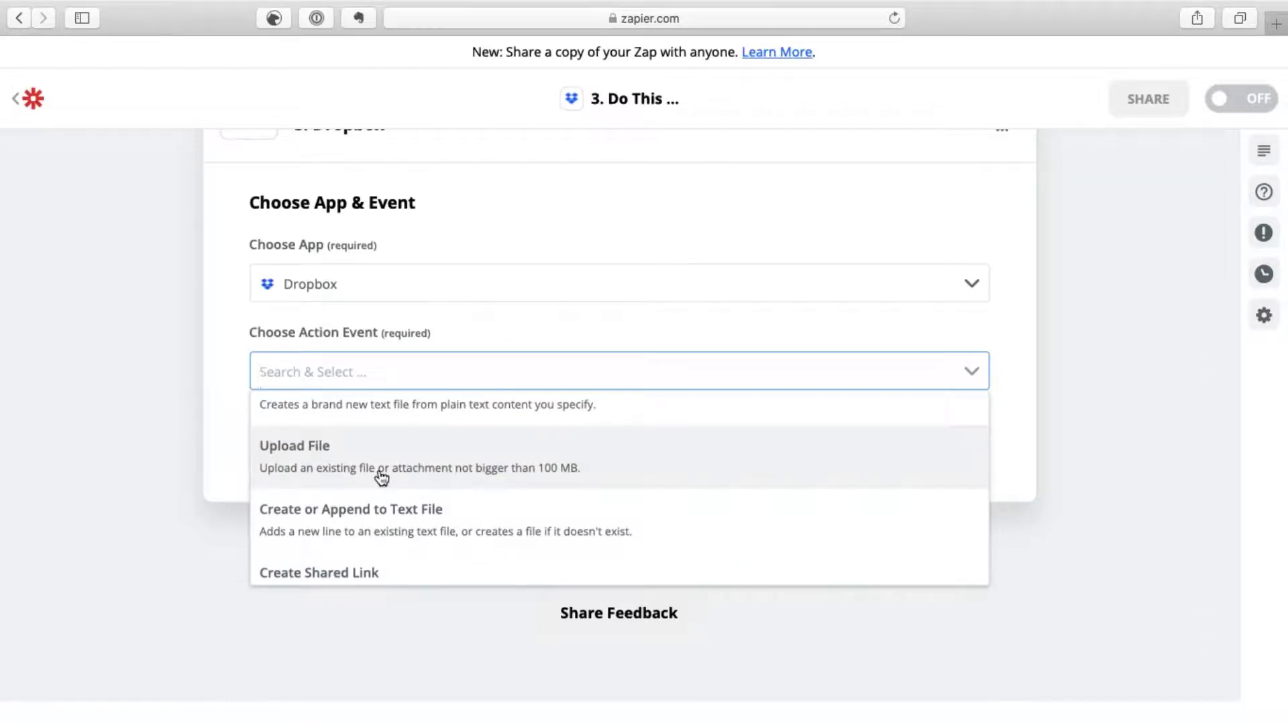
pyautogui.click(381, 473)
pyautogui.click(450, 435)
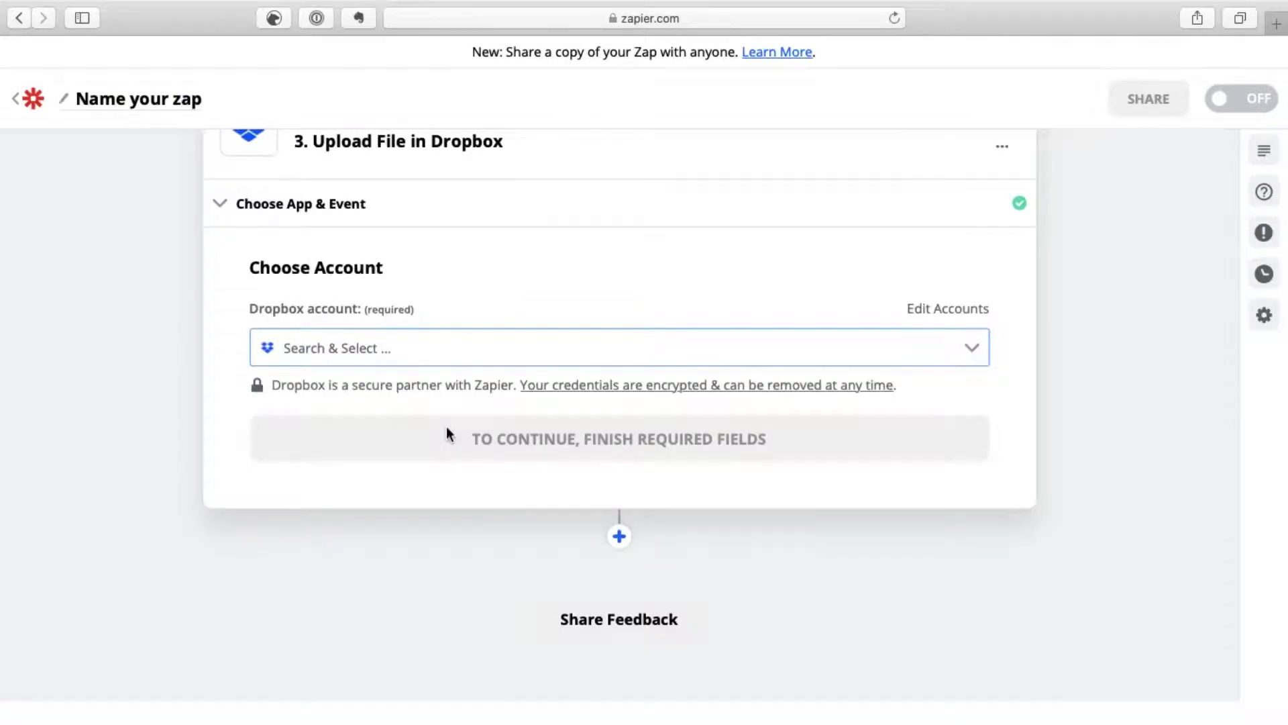
# Step: Select the connected Dropbox account for the upload step and continue to file settings
pyautogui.click(972, 349)
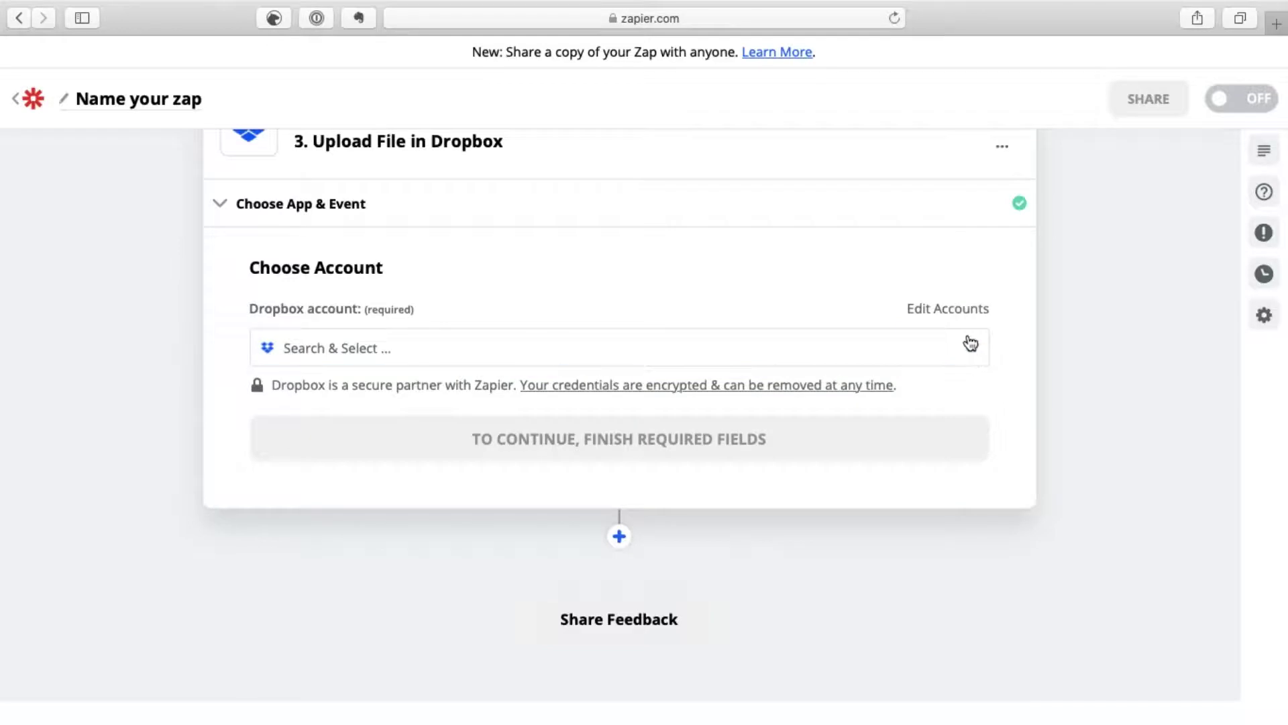
pyautogui.click(971, 344)
pyautogui.click(456, 396)
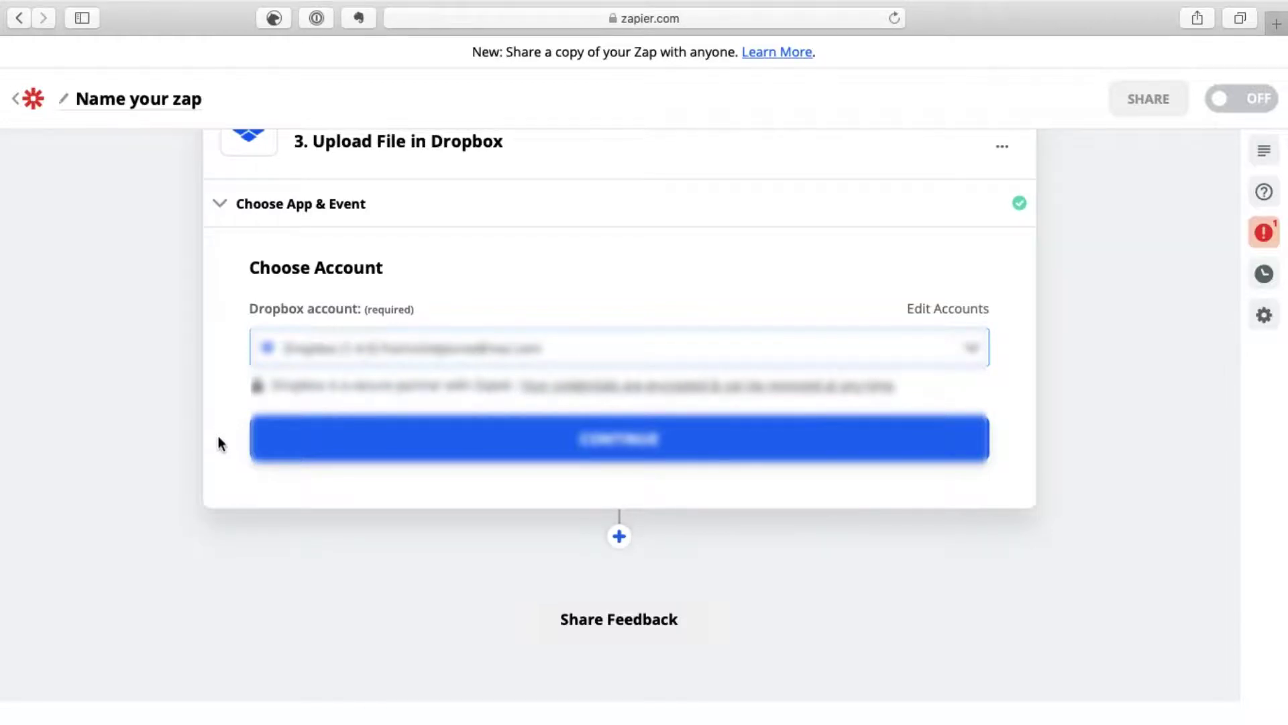
pyautogui.click(350, 452)
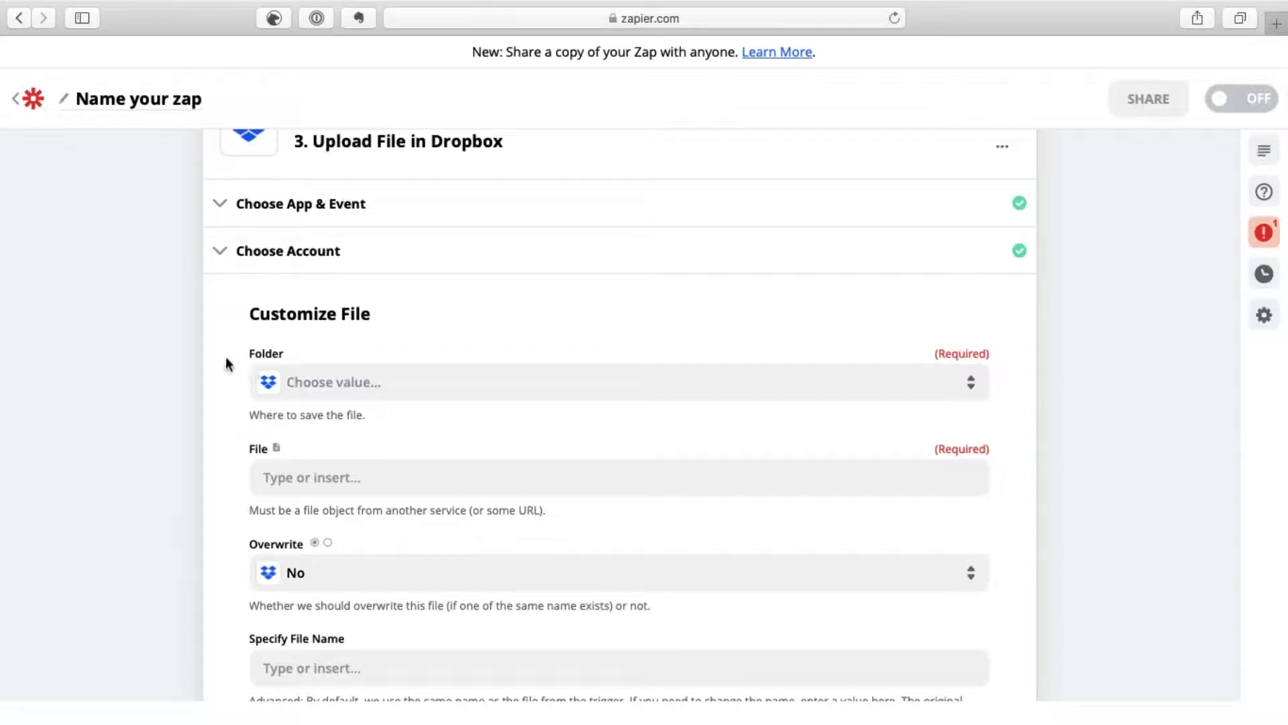
# Step: Set the upload Folder to /TEST ZAPIER, then drill down to /TEST ZAPIER/Facture
pyautogui.click(340, 383)
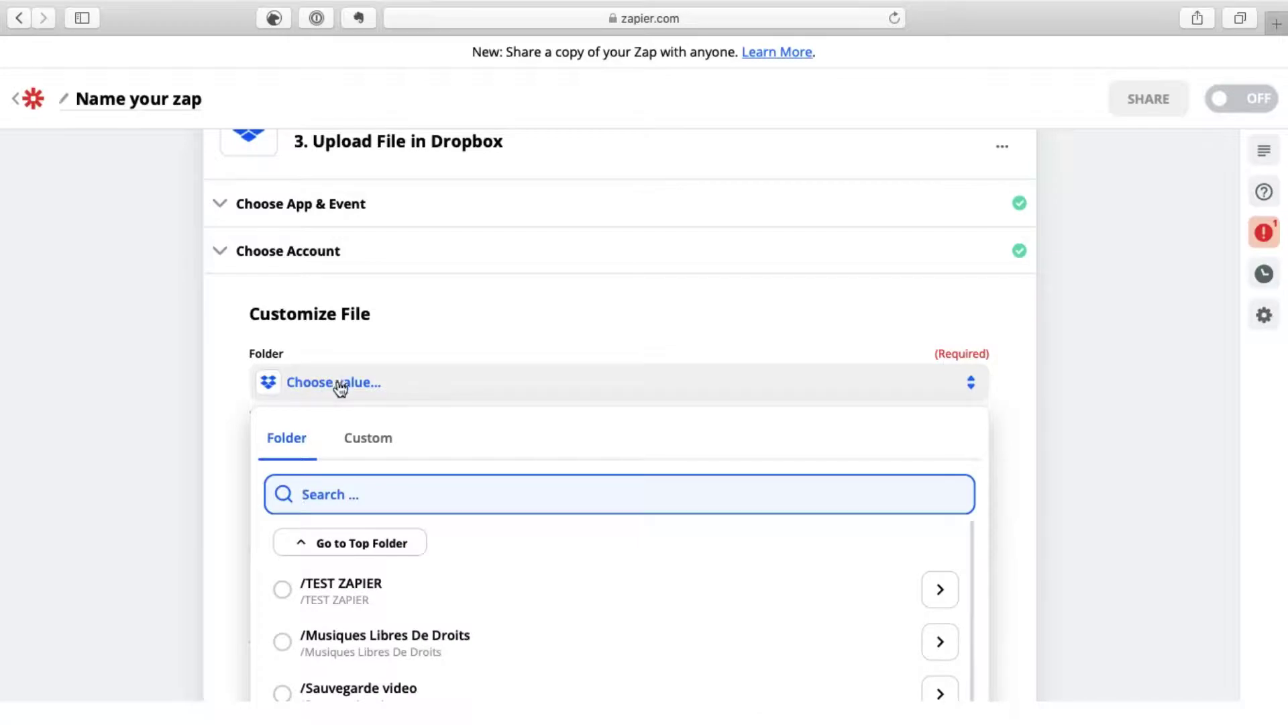
pyautogui.click(332, 597)
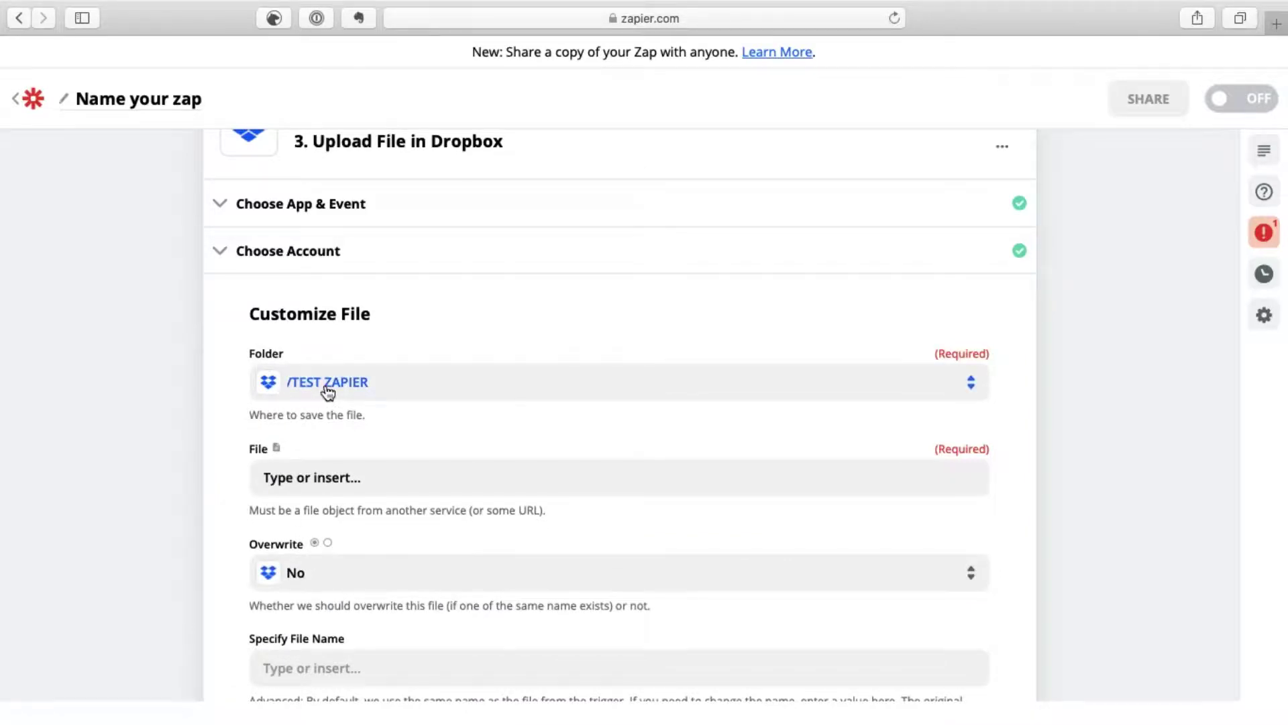
pyautogui.click(396, 389)
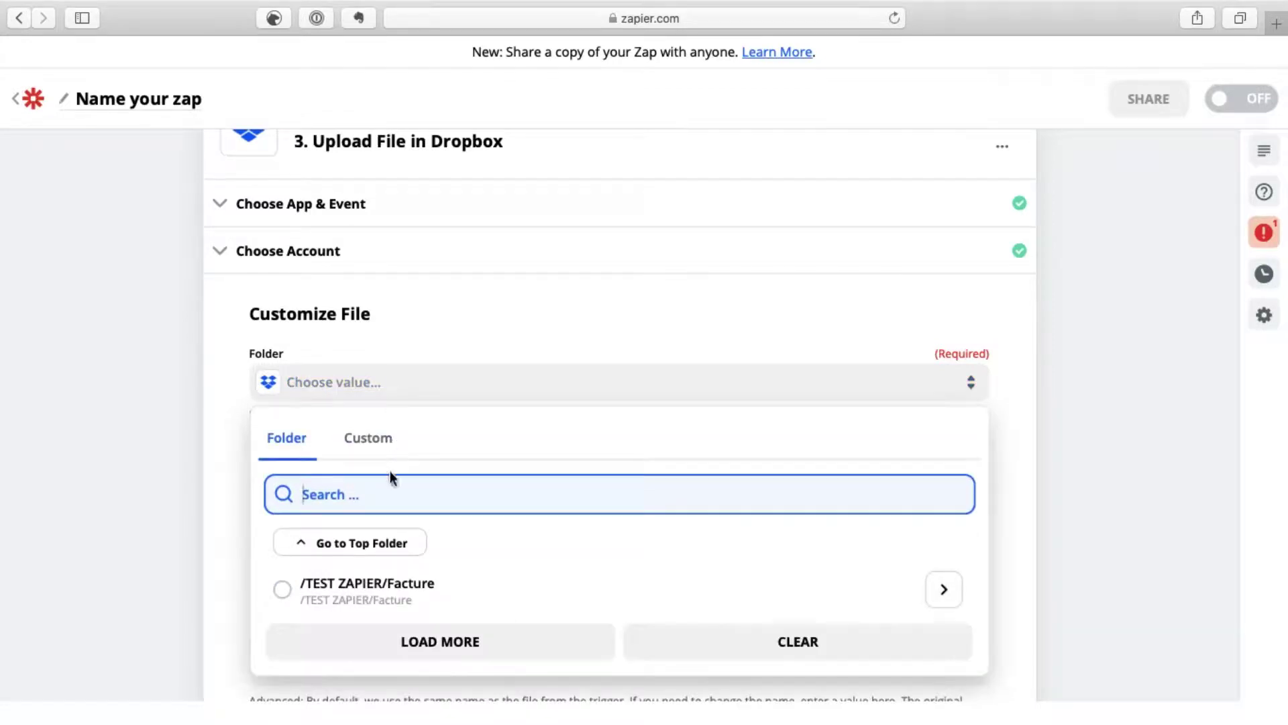
pyautogui.click(395, 596)
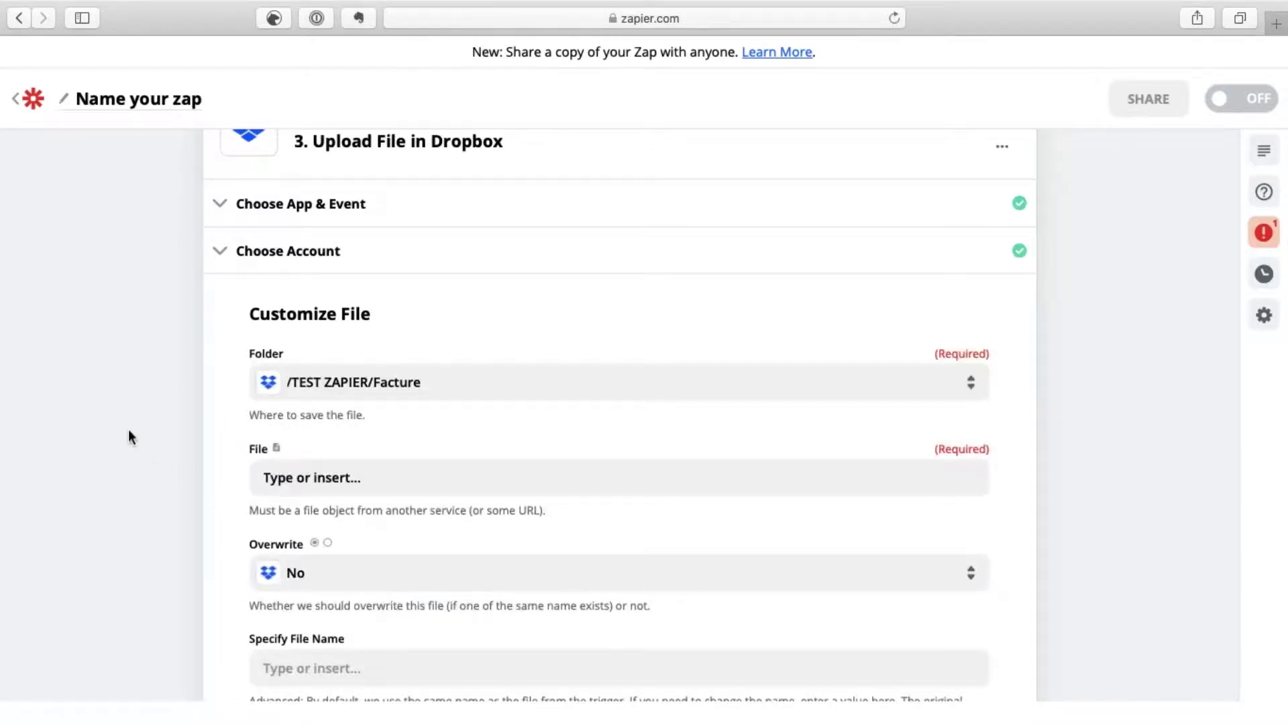
pyautogui.press('super+Tab')
pyautogui.press('super+Tab')
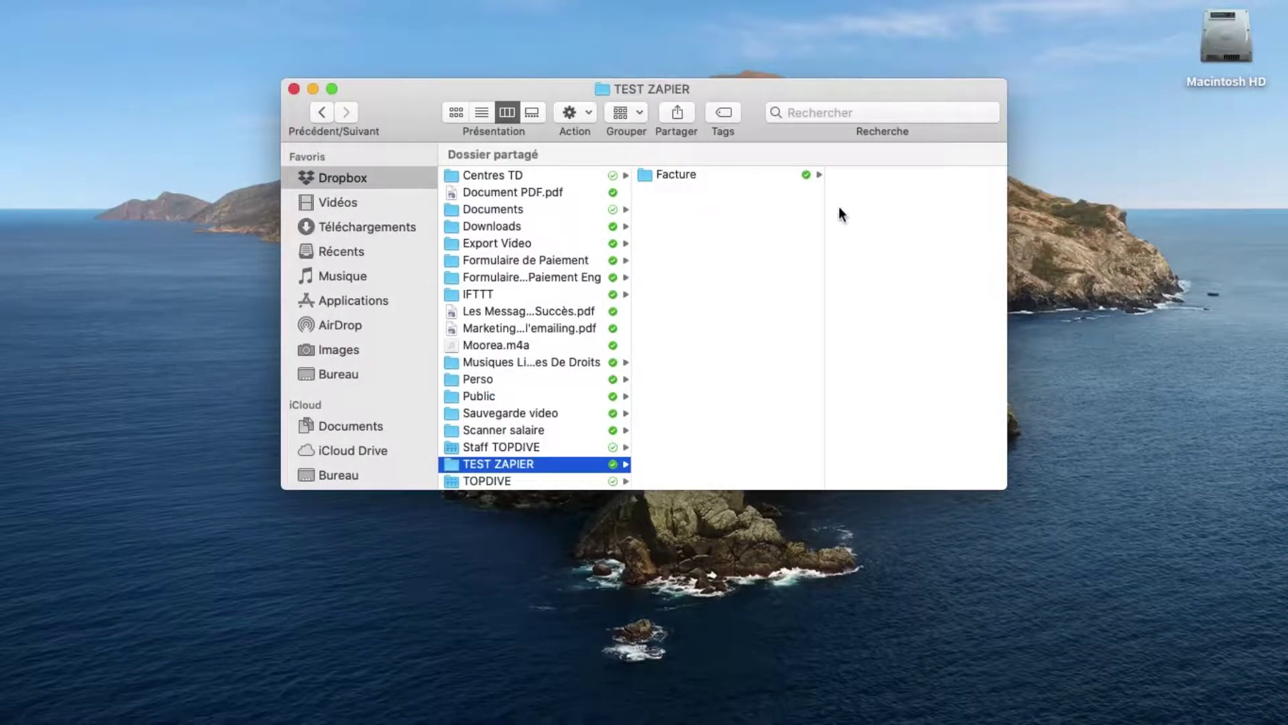
# Step: Check in Finder that Dropbox's TEST ZAPIER folder holds Facture, then return to the browser
pyautogui.press('super+Tab')
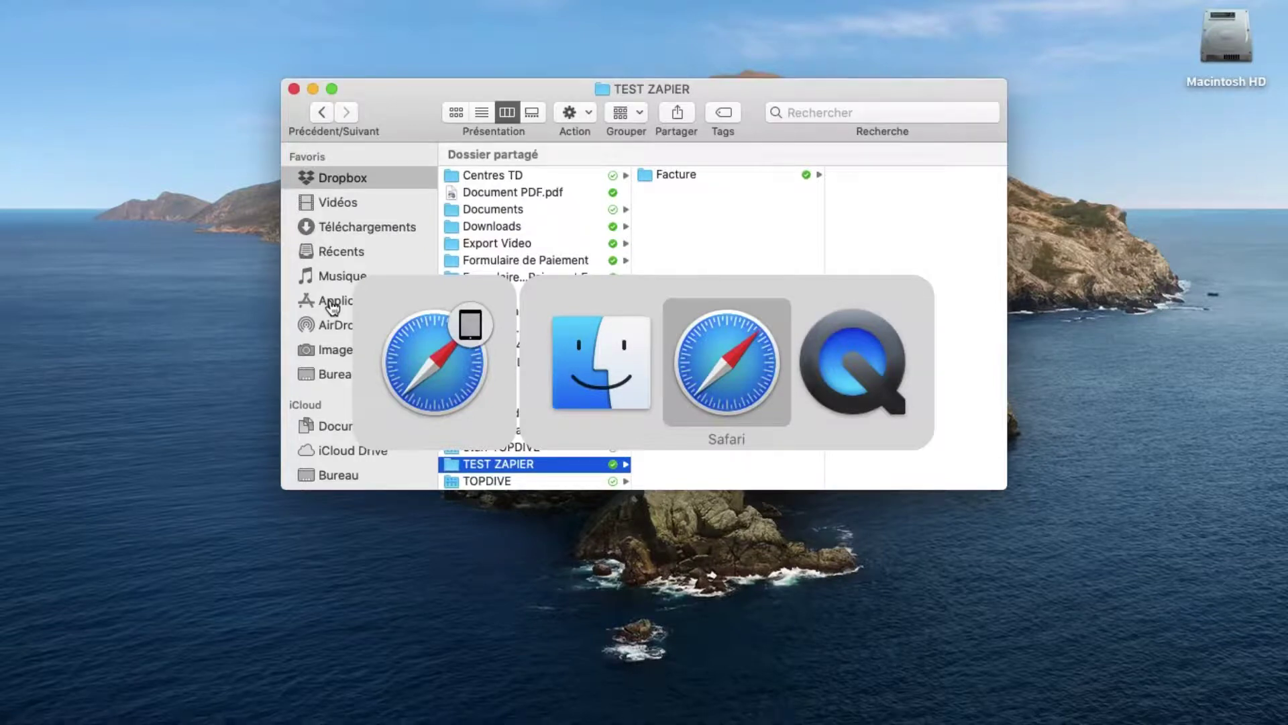
pyautogui.press('super+Tab')
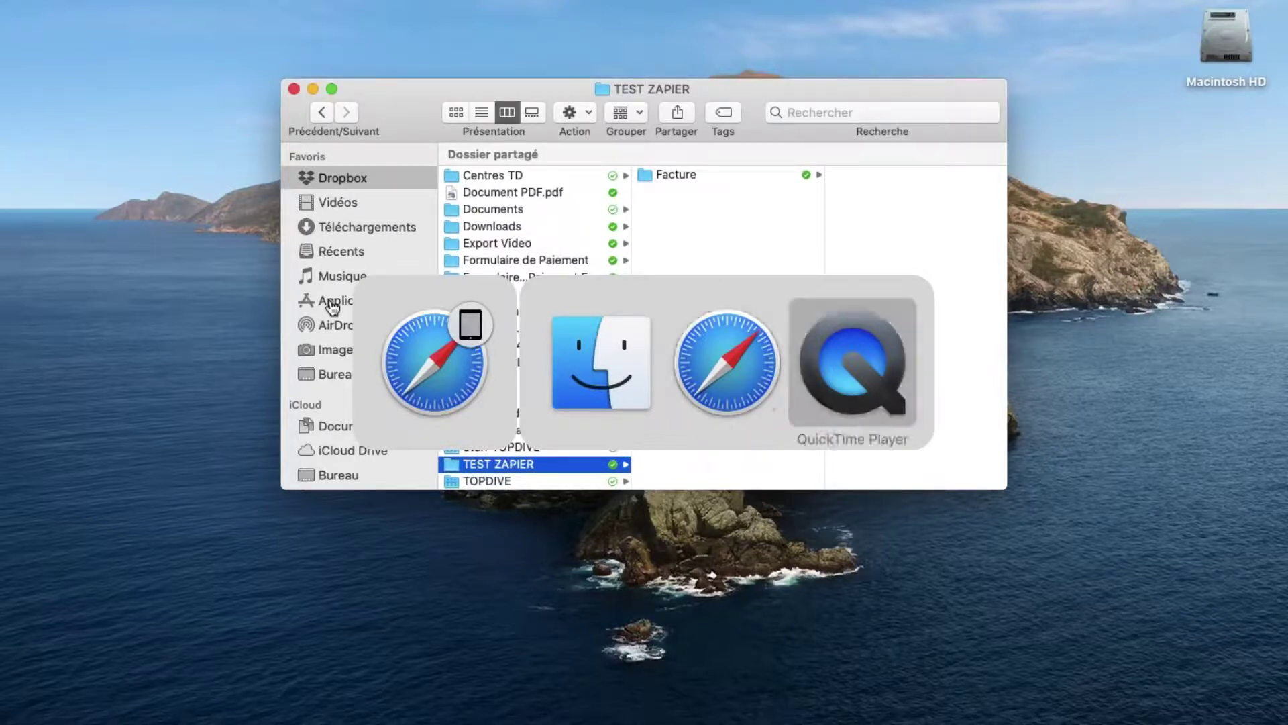
pyautogui.press('super+Tab')
pyautogui.press('super+Tab')
pyautogui.press('super+Tab')
pyautogui.press('super+Tab')
pyautogui.press('super+Tab')
pyautogui.press('super+Tab')
pyautogui.press('super+Tab')
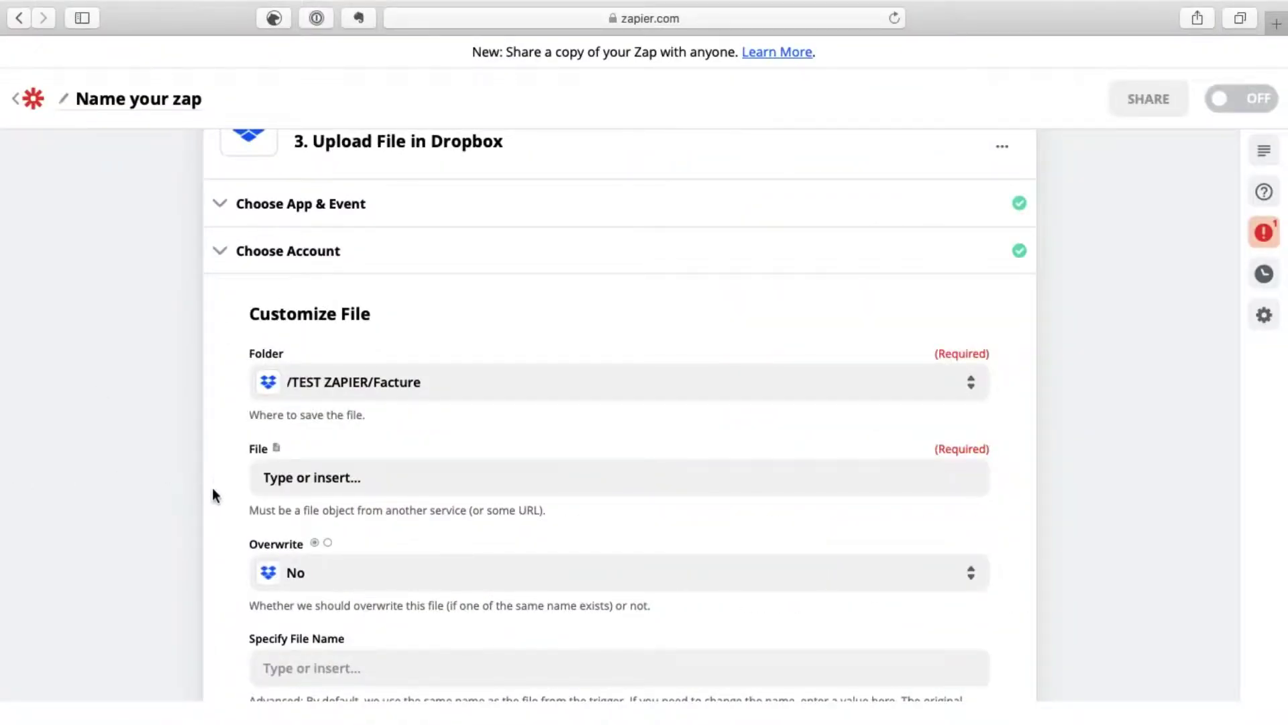
# Step: Insert 1. Attachment from the 'New Attachment in Gmail' trigger into the Dropbox File field
pyautogui.click(308, 478)
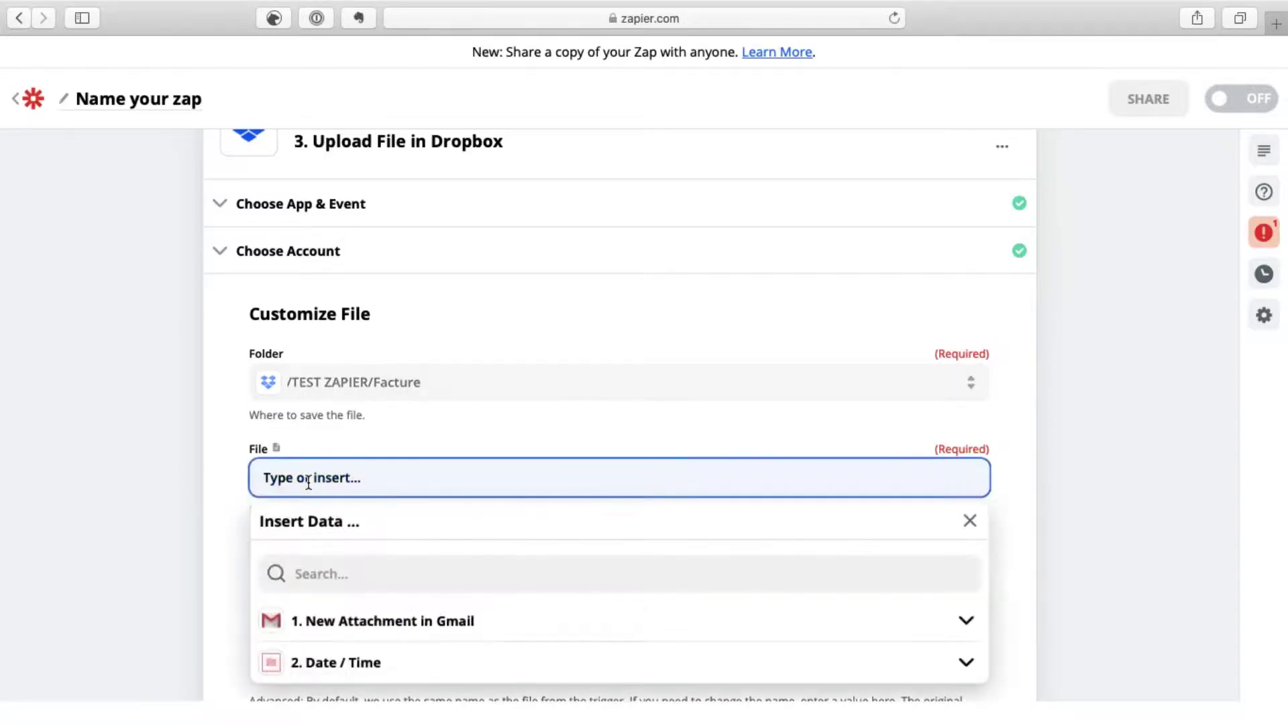
pyautogui.click(311, 627)
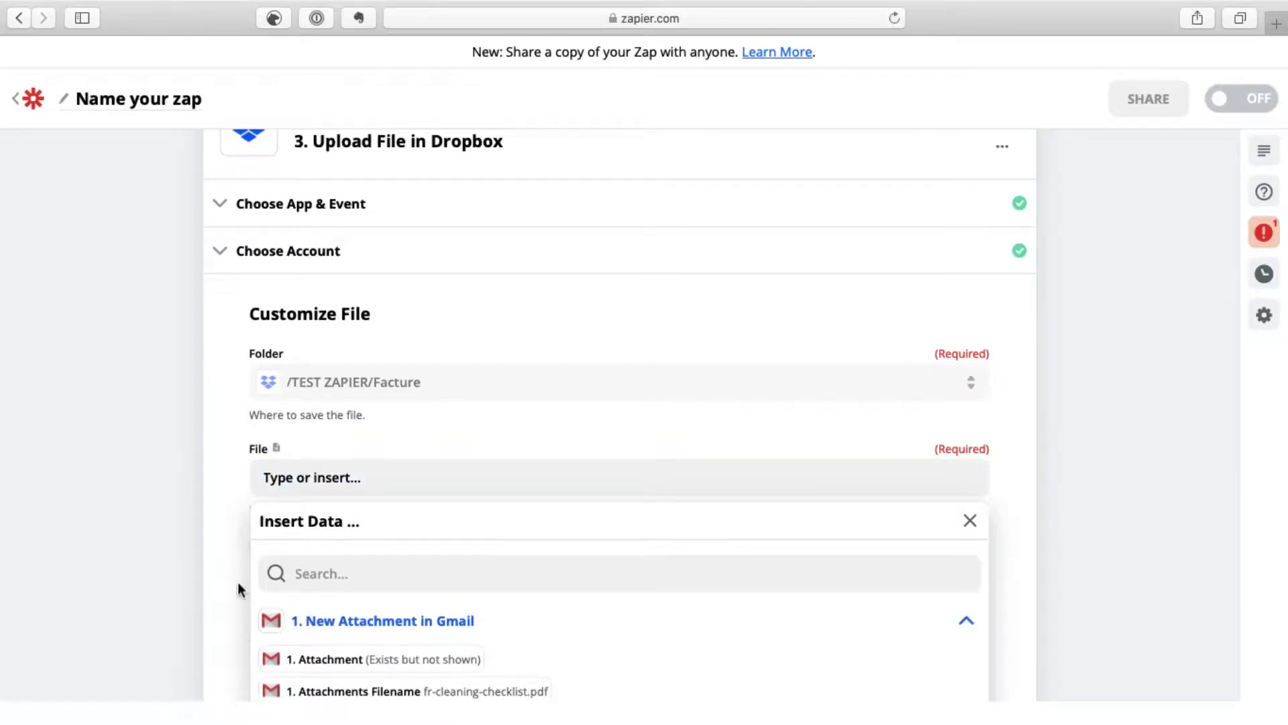
pyautogui.scroll(-5, 240, 589)
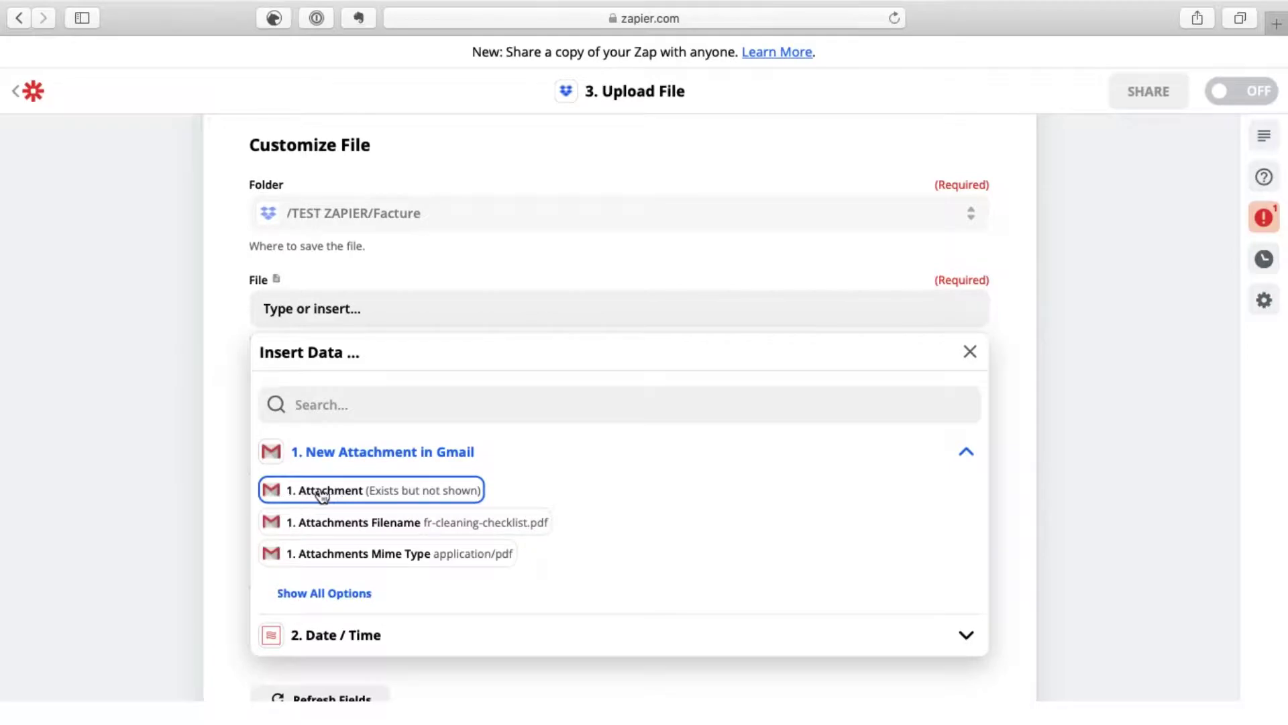
pyautogui.click(398, 496)
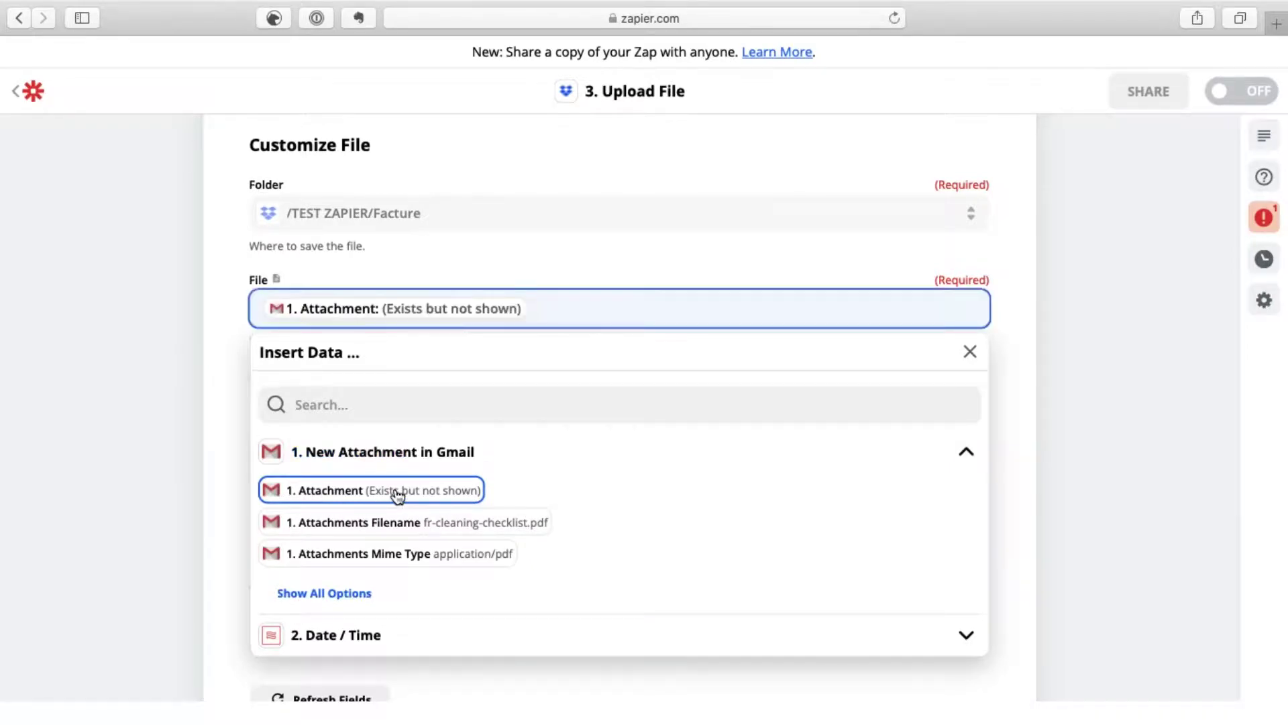
pyautogui.click(239, 430)
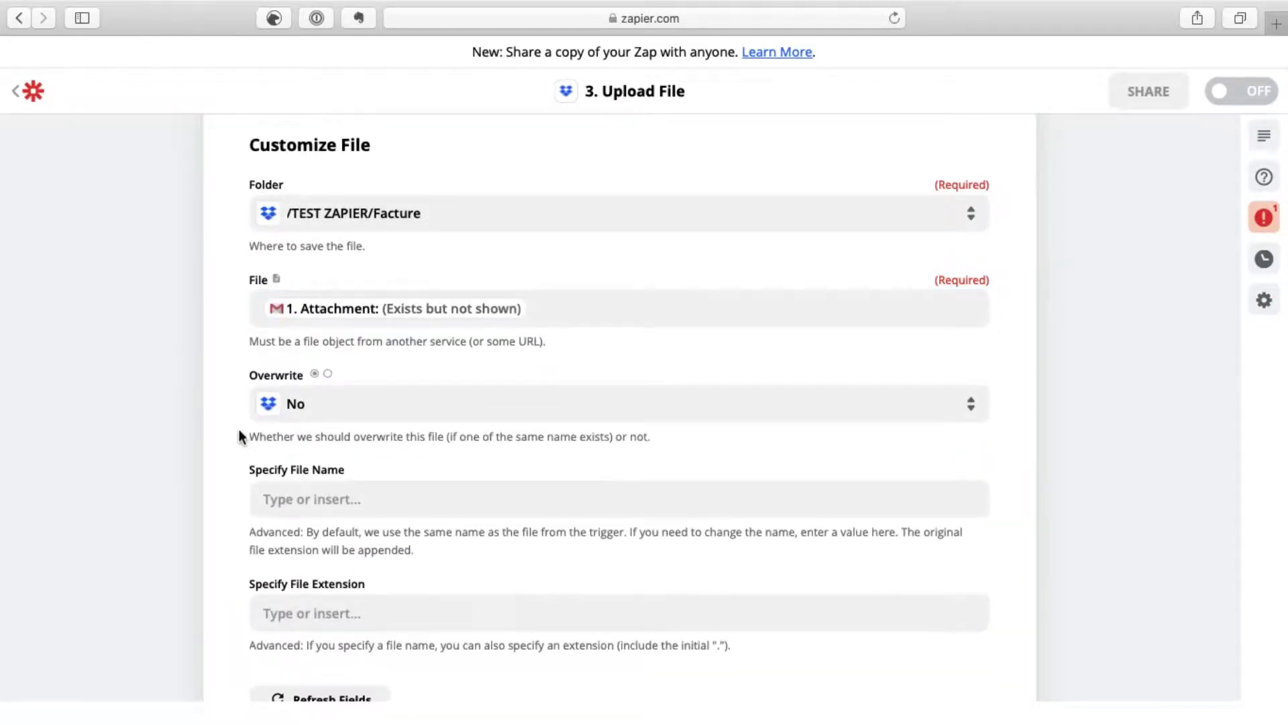
pyautogui.scroll(-3, 239, 436)
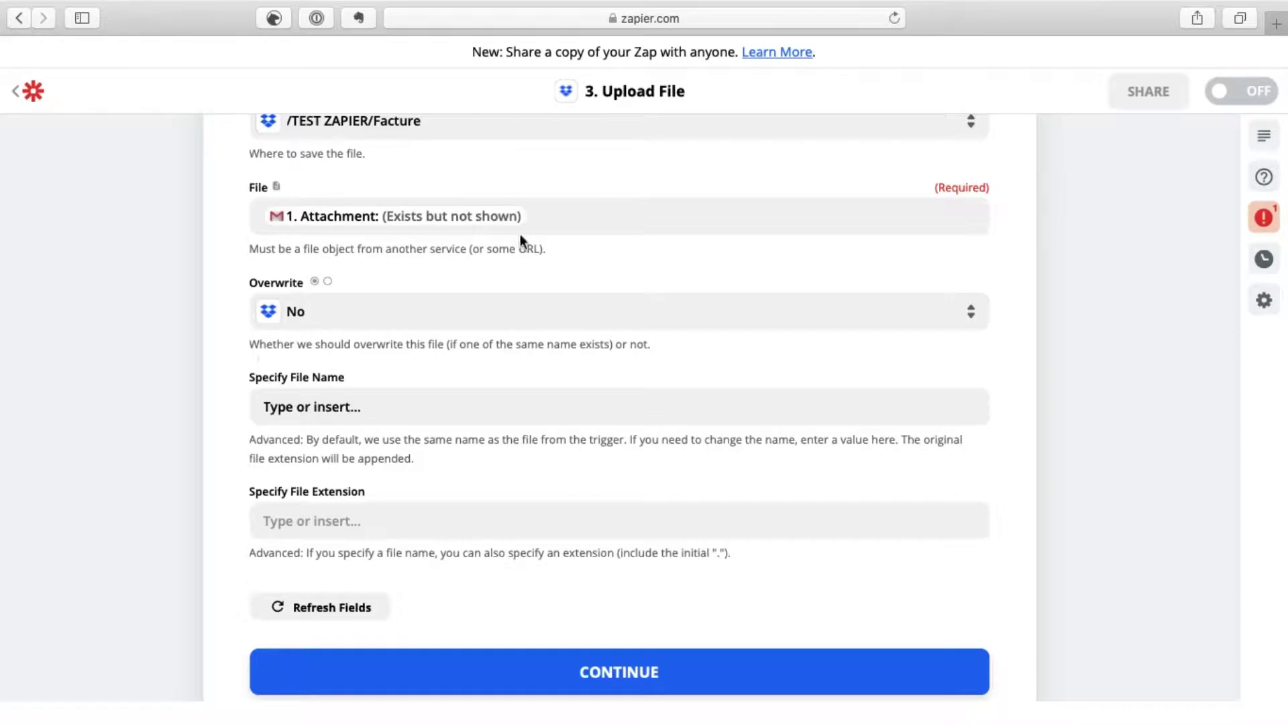
pyautogui.click(570, 223)
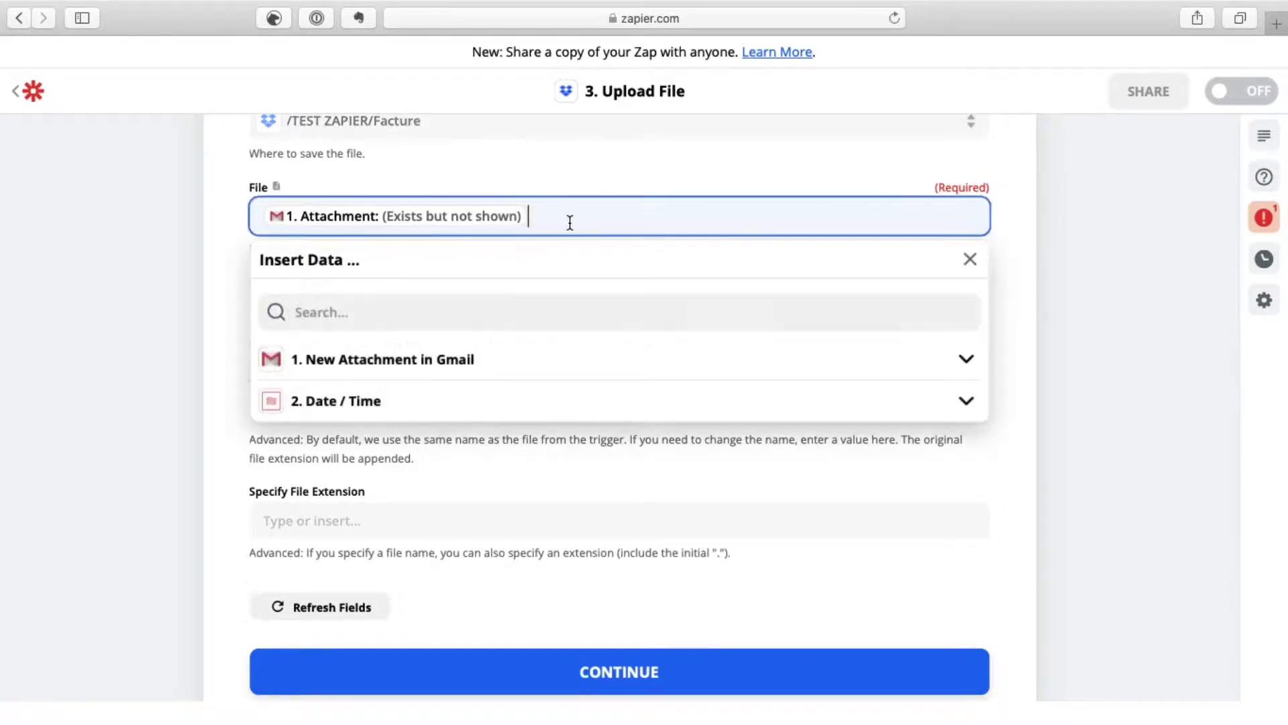
pyautogui.click(360, 363)
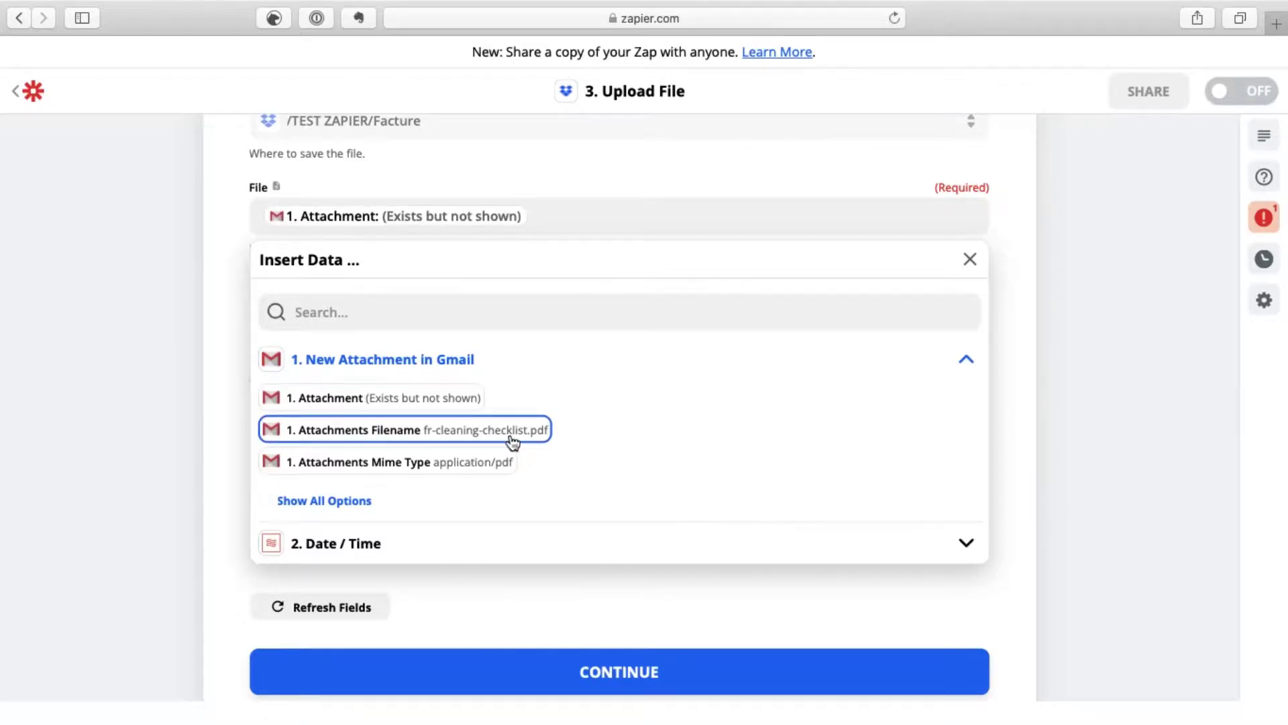
pyautogui.click(216, 453)
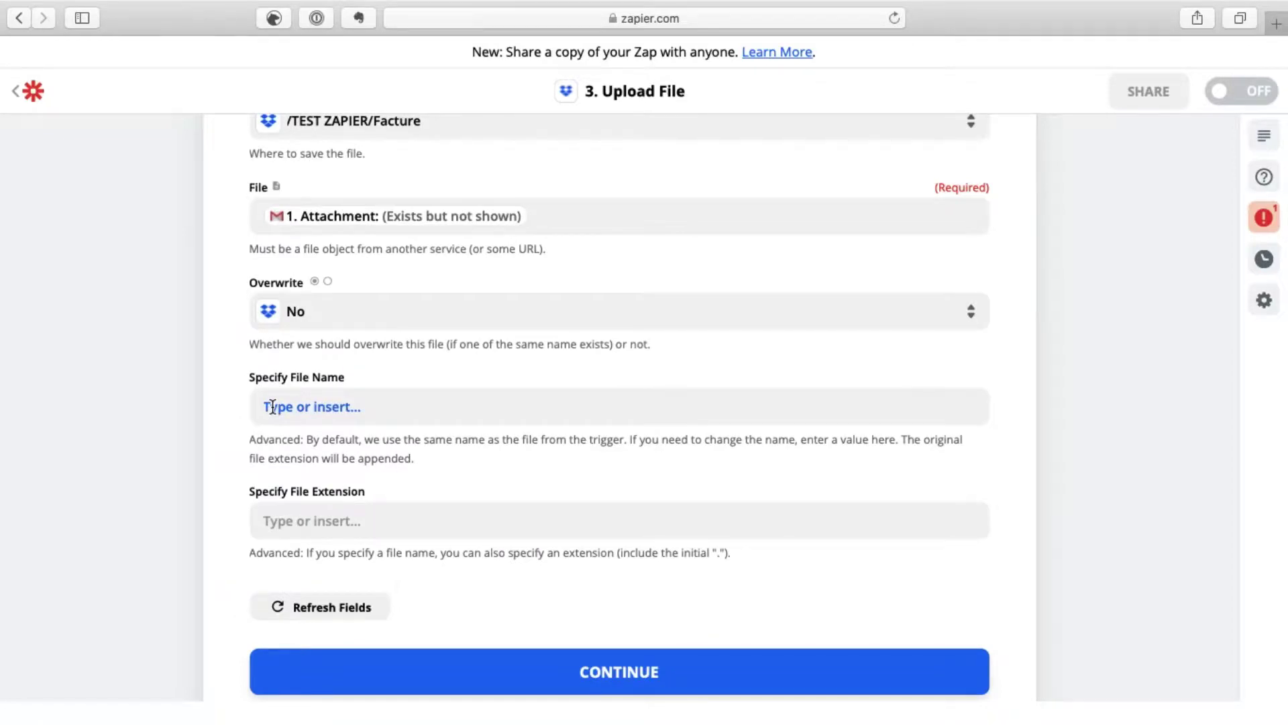
# Step: Start the file name with the formatted date followed by 'Facture ménage'
pyautogui.click(298, 407)
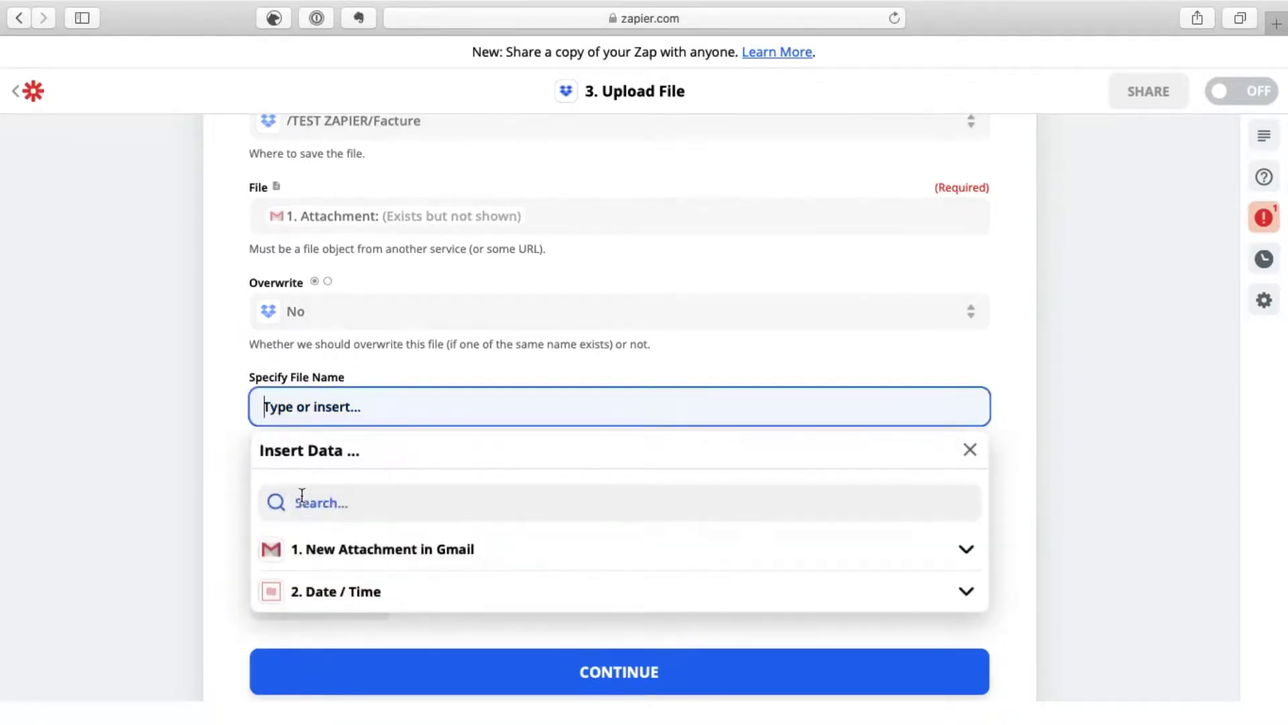
pyautogui.click(316, 597)
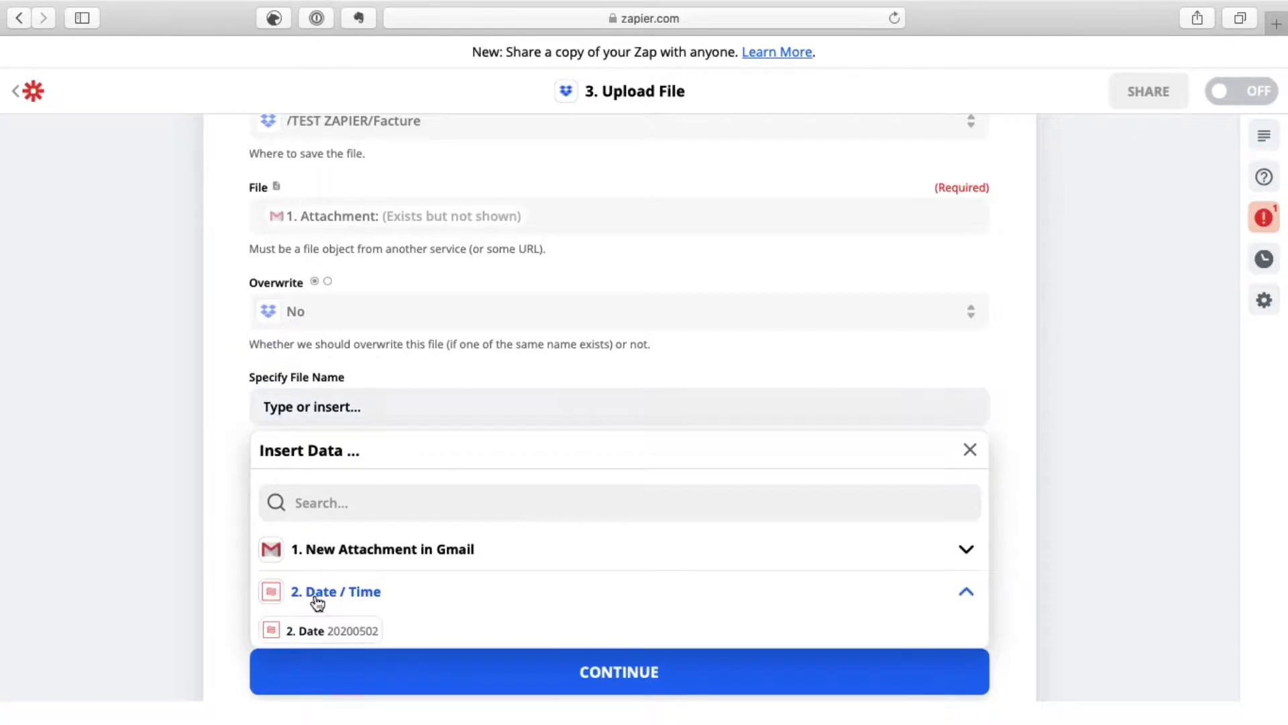
pyautogui.click(319, 632)
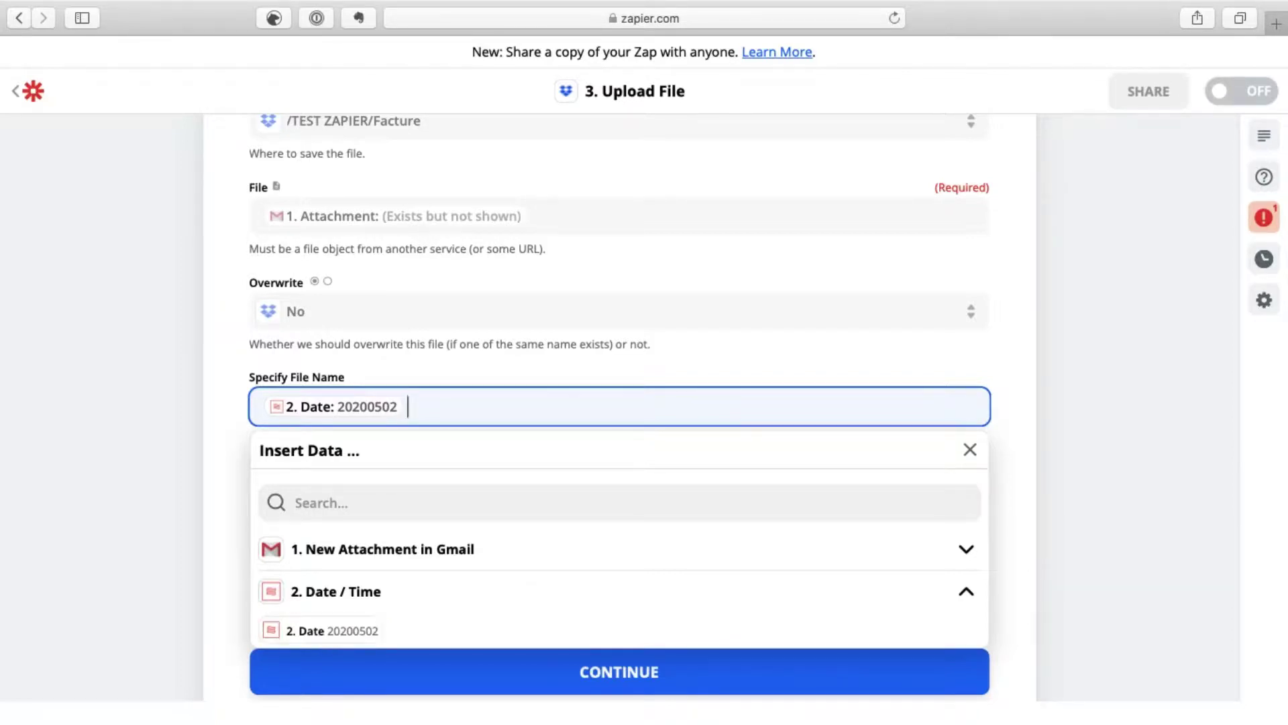
pyautogui.write('Facture ménage')
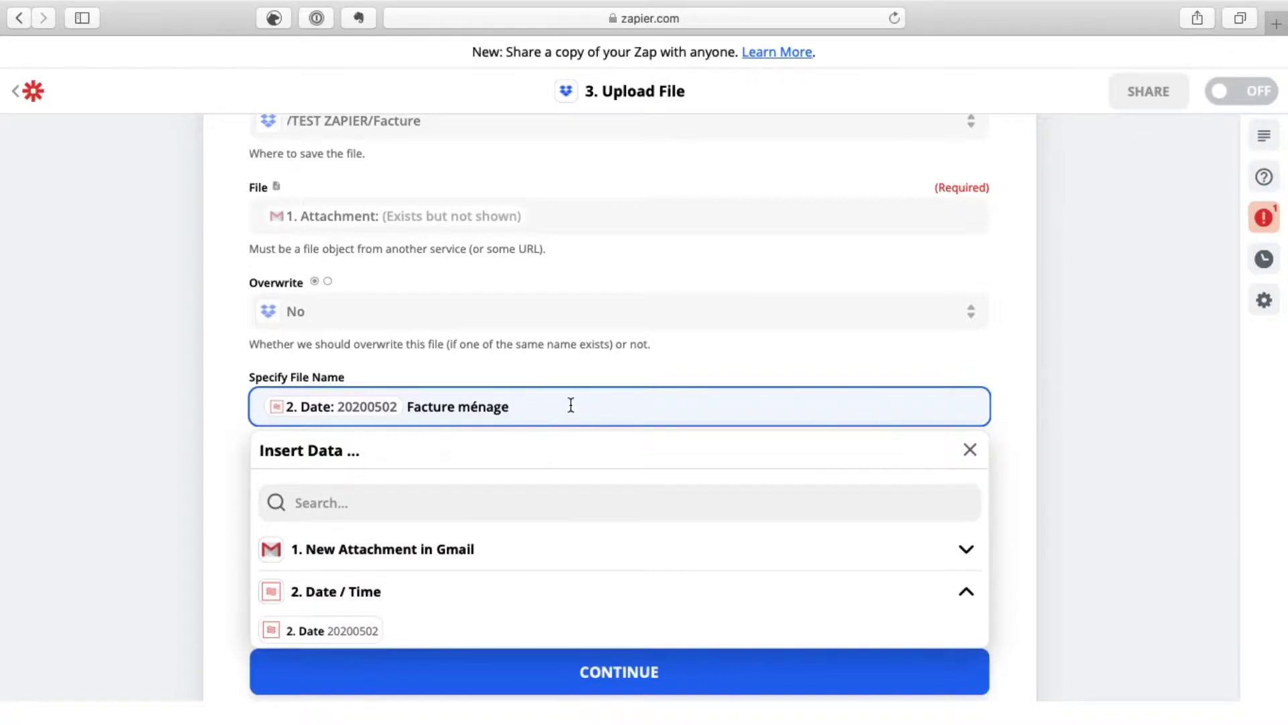
# Step: Append the Gmail sender's From Name to the file name and save the file settings
pyautogui.click(424, 550)
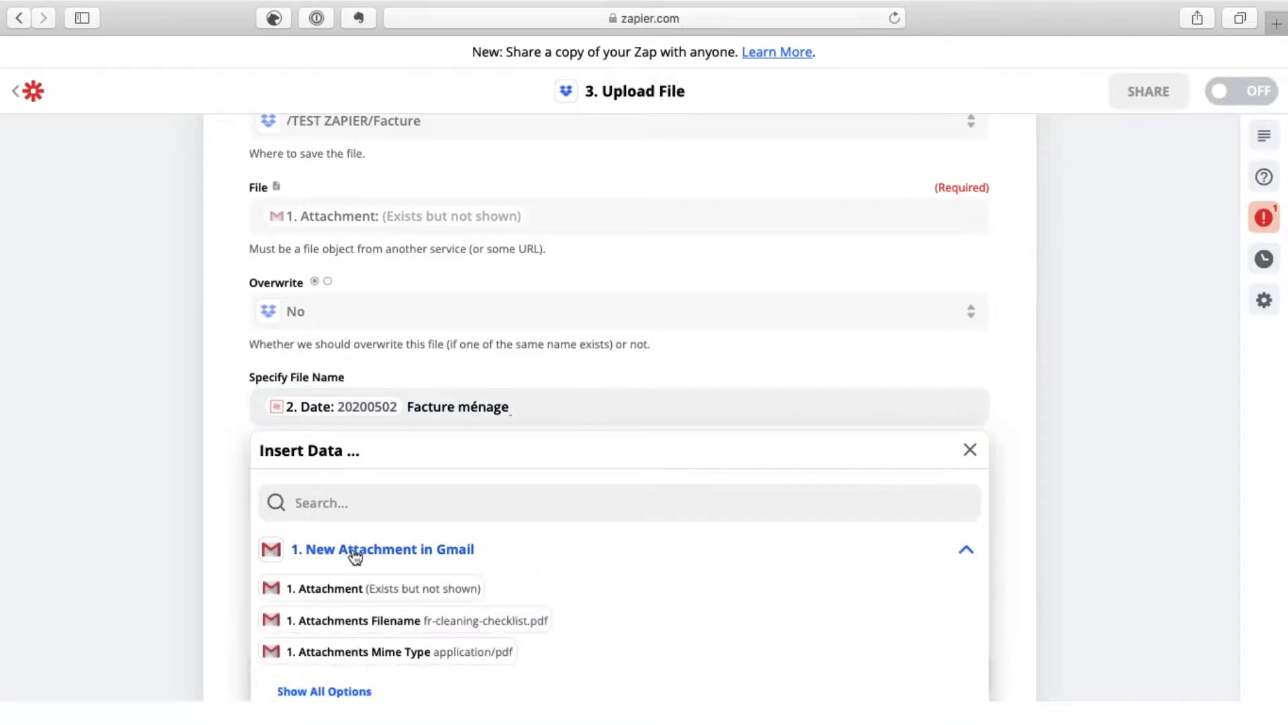
pyautogui.scroll(-1, 530, 570)
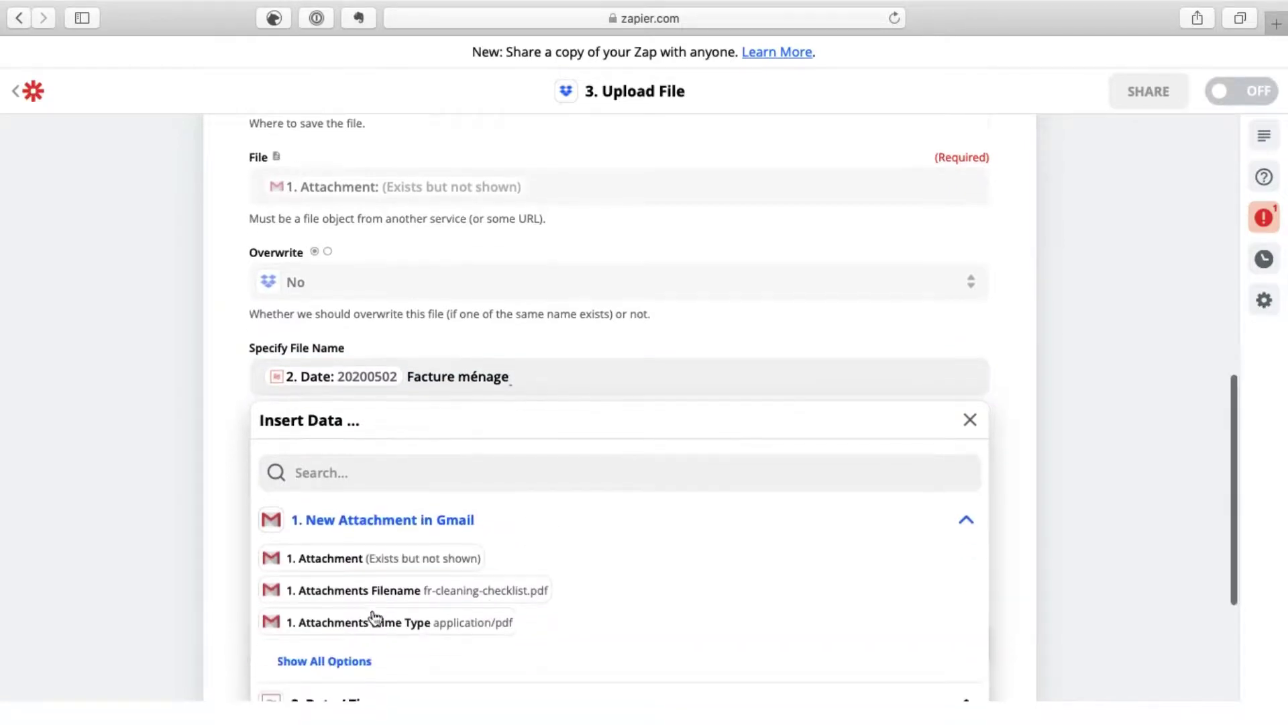
pyautogui.click(330, 661)
pyautogui.scroll(-1, 599, 602)
pyautogui.scroll(-5, 599, 603)
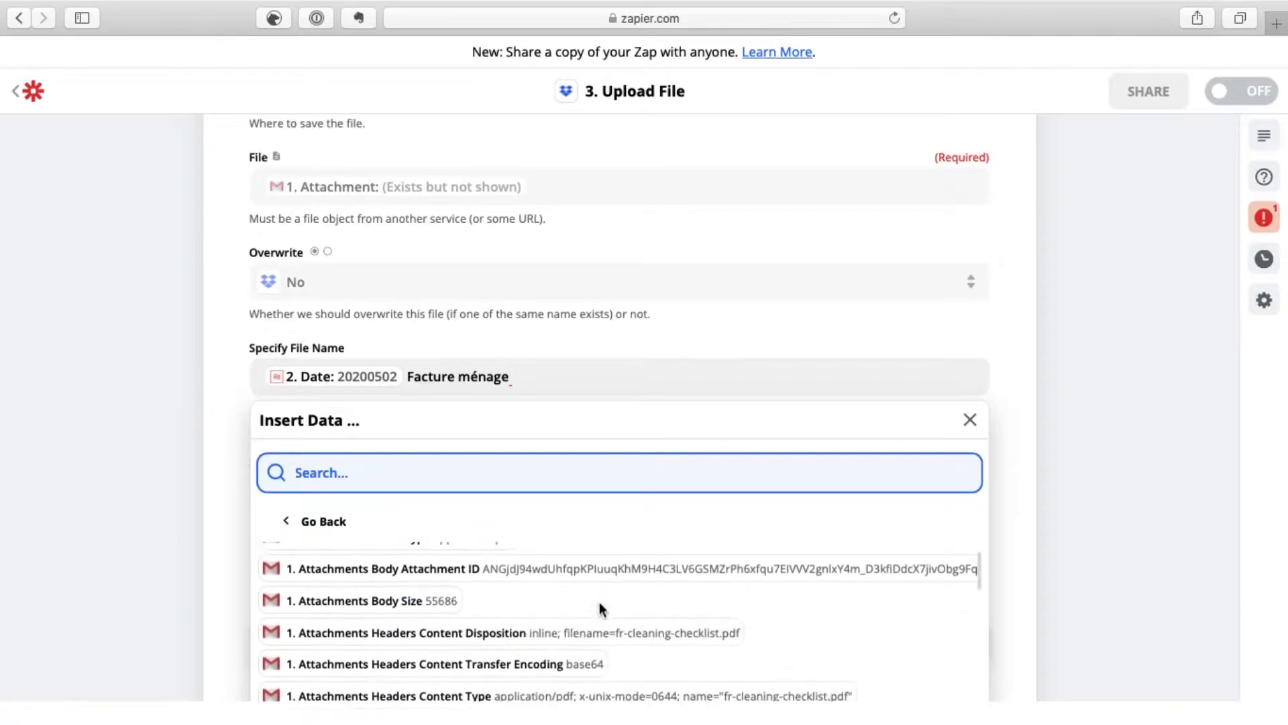
pyautogui.scroll(-3, 602, 609)
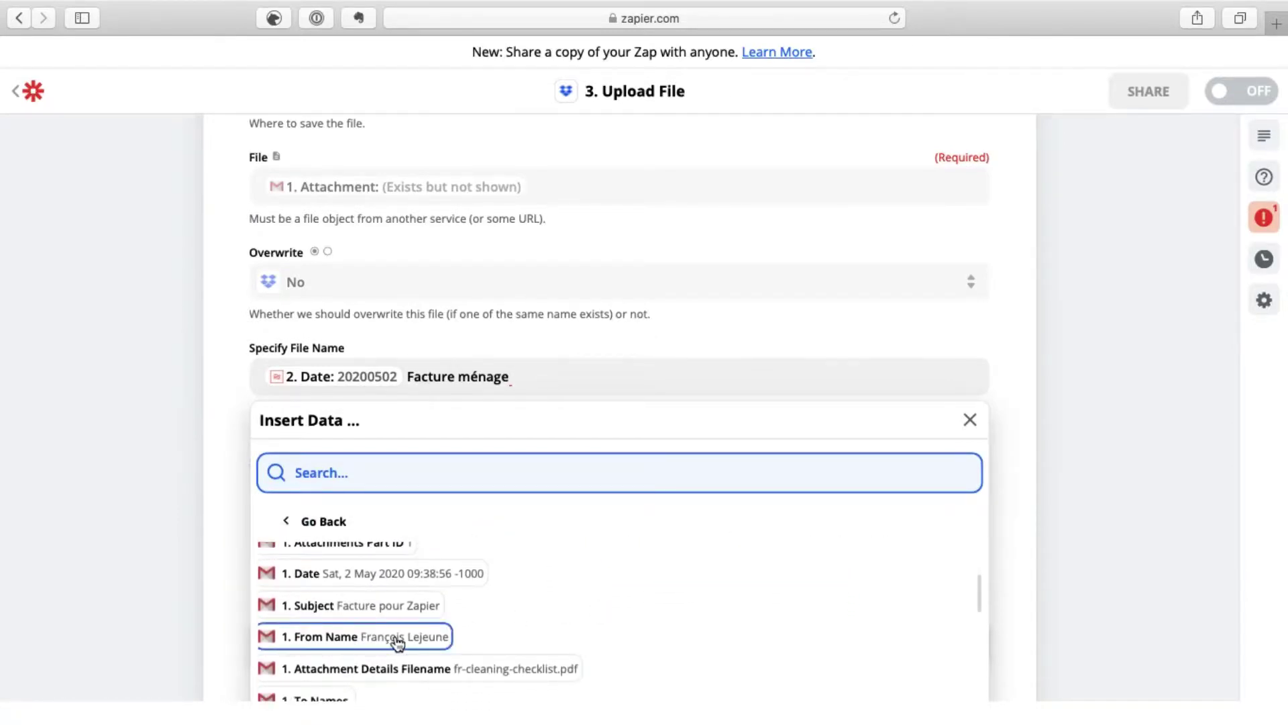
pyautogui.click(398, 638)
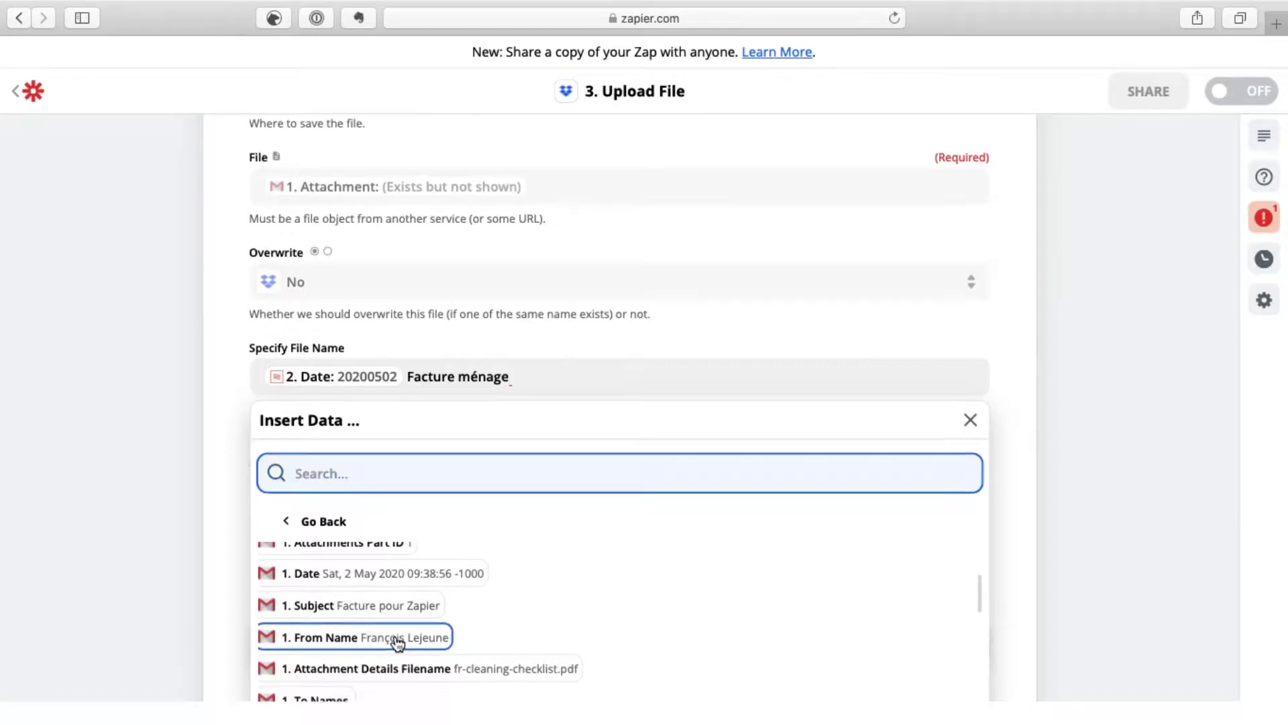
pyautogui.click(231, 505)
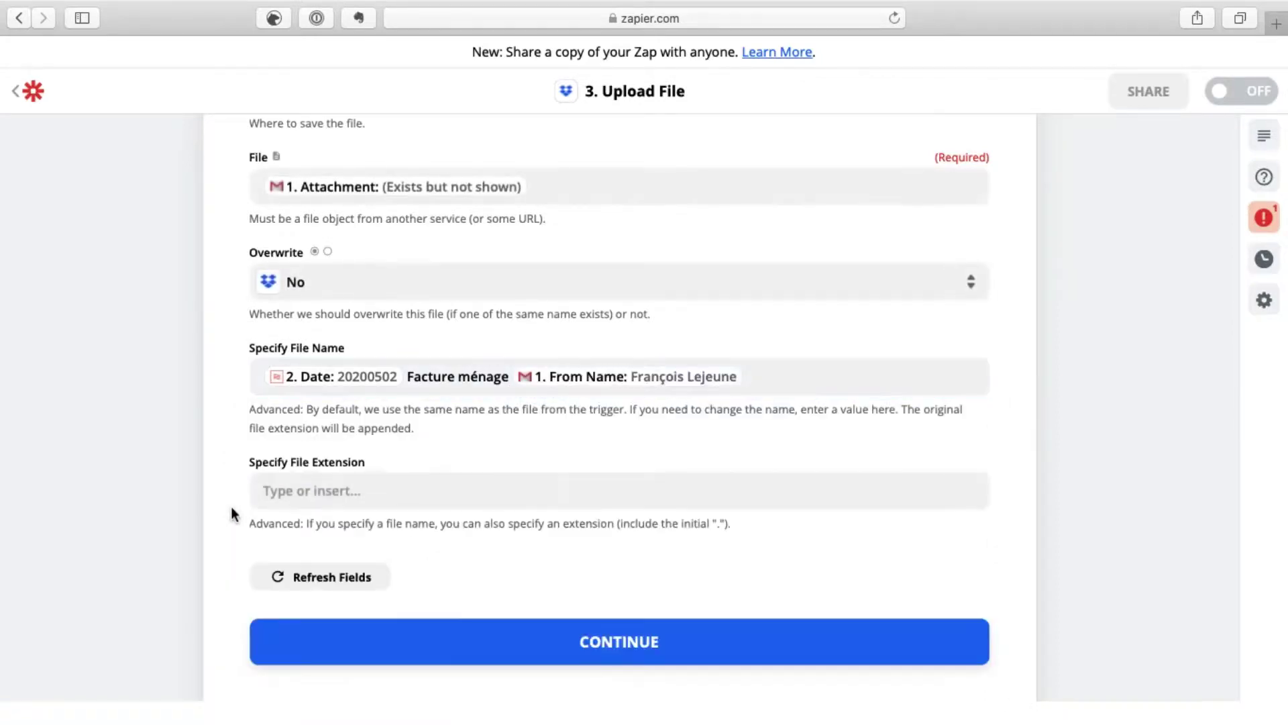
pyautogui.scroll(-3, 231, 513)
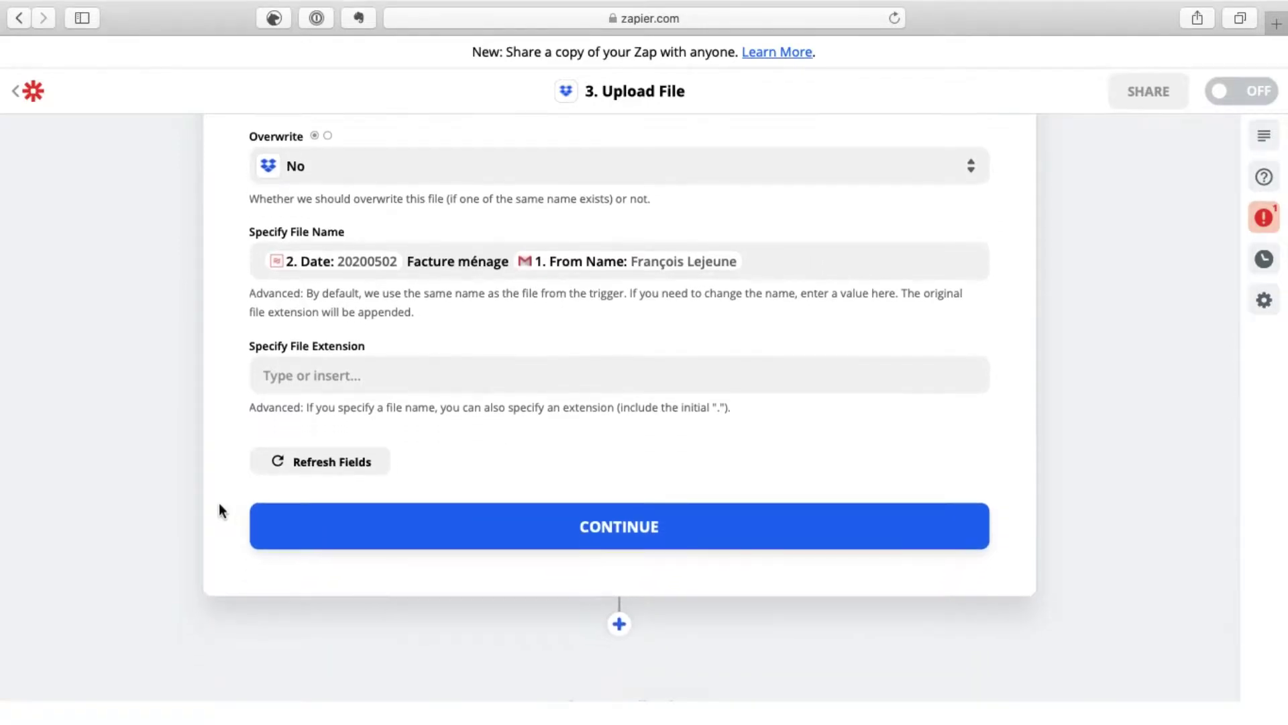
pyautogui.click(302, 526)
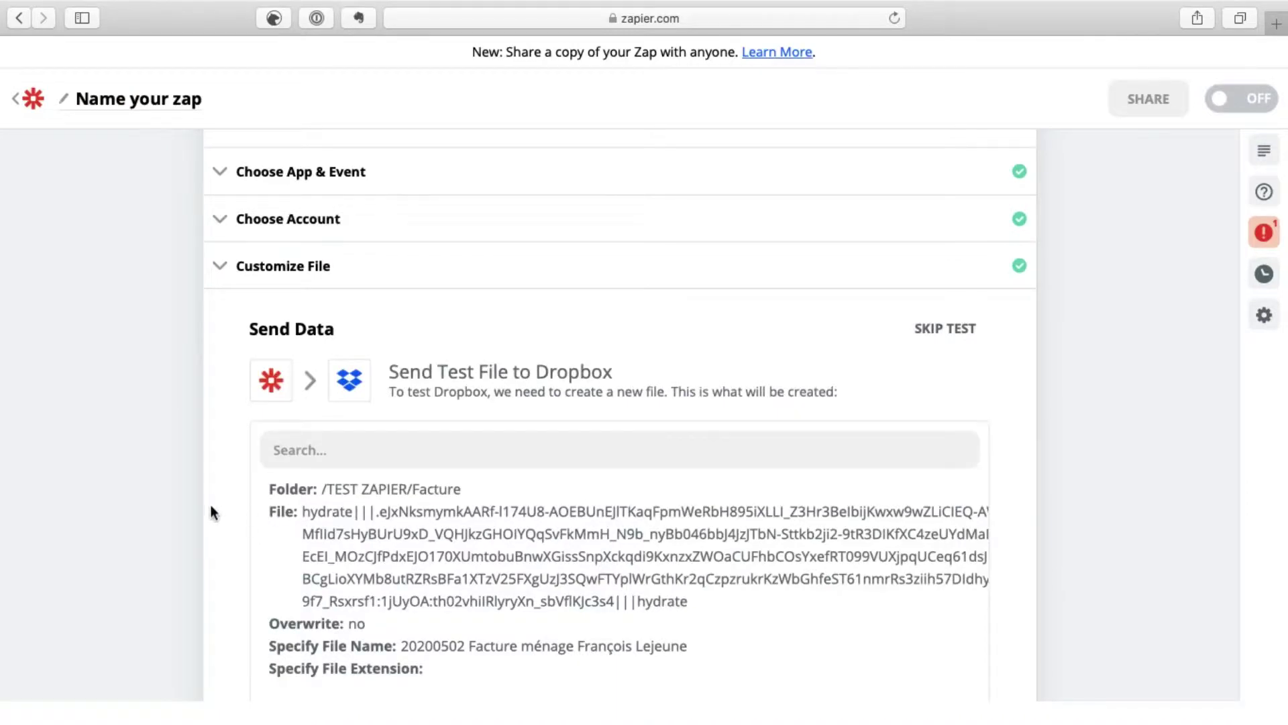
# Step: Run TEST & CONTINUE so a dated 'Facture ménage' PDF uploads to Dropbox
pyautogui.scroll(-3, 191, 511)
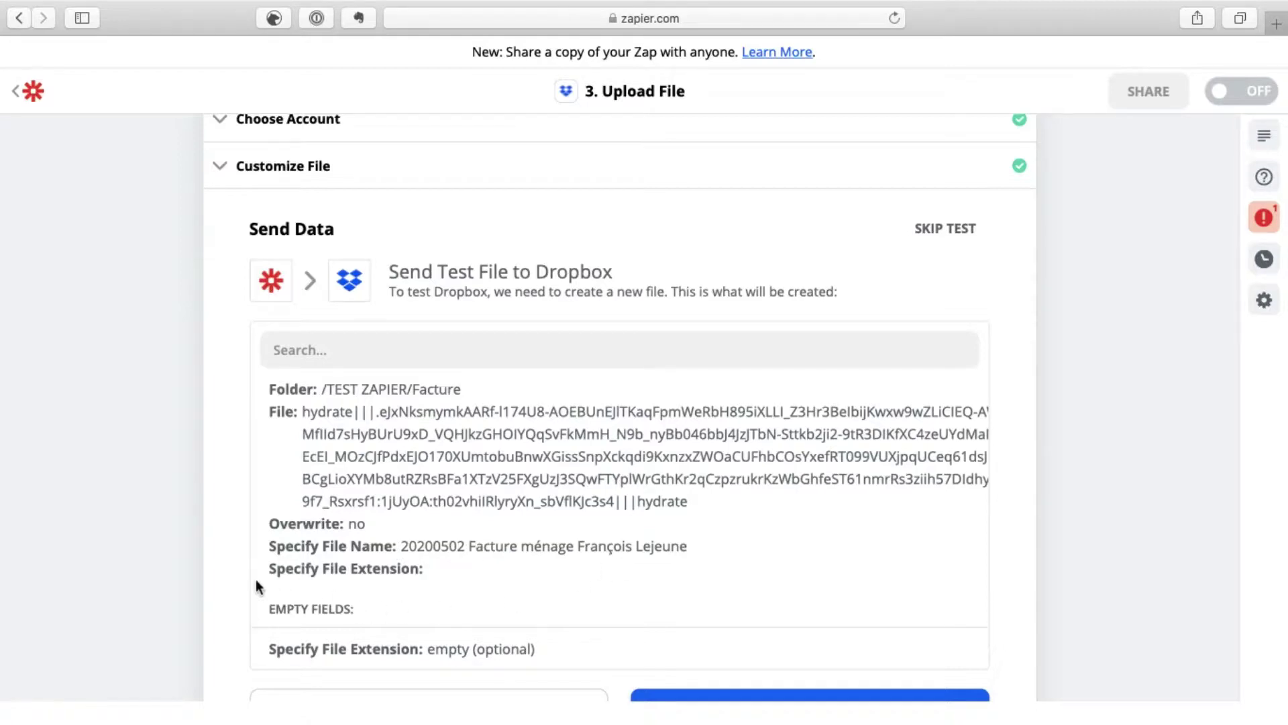
pyautogui.scroll(-5, 235, 570)
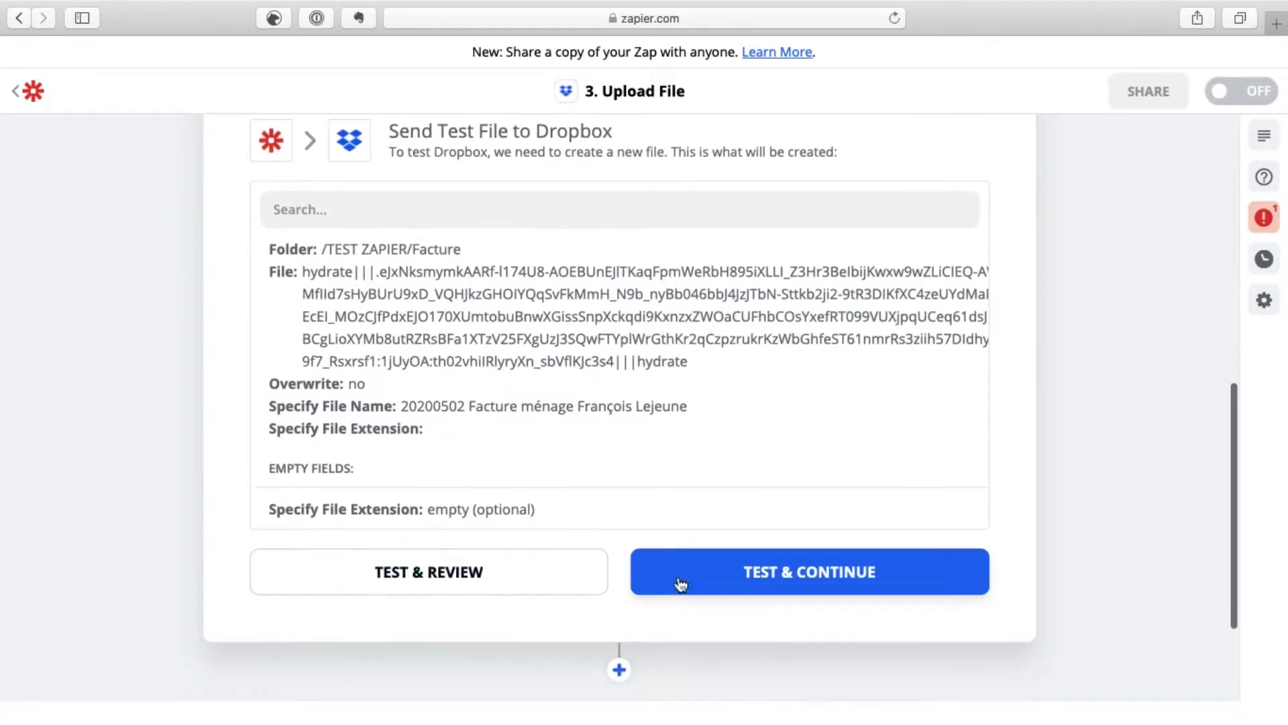
pyautogui.click(669, 581)
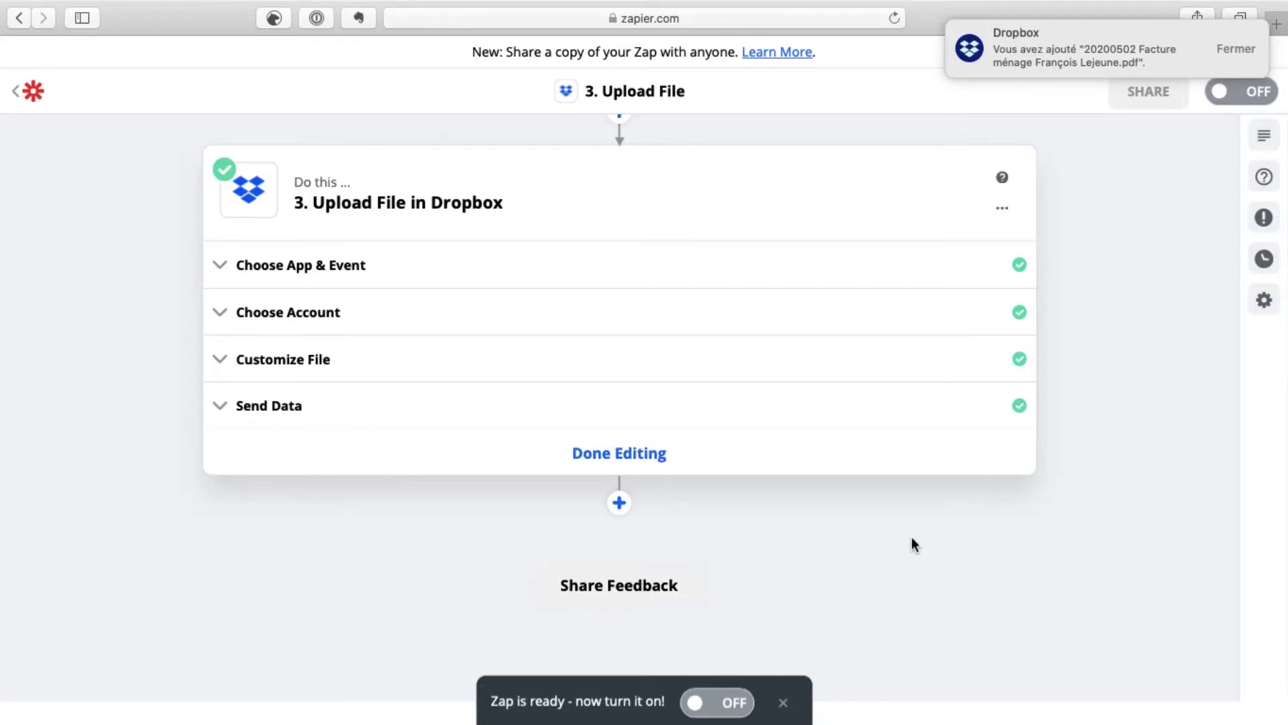
pyautogui.press('super+Tab')
pyautogui.press('super+Tab')
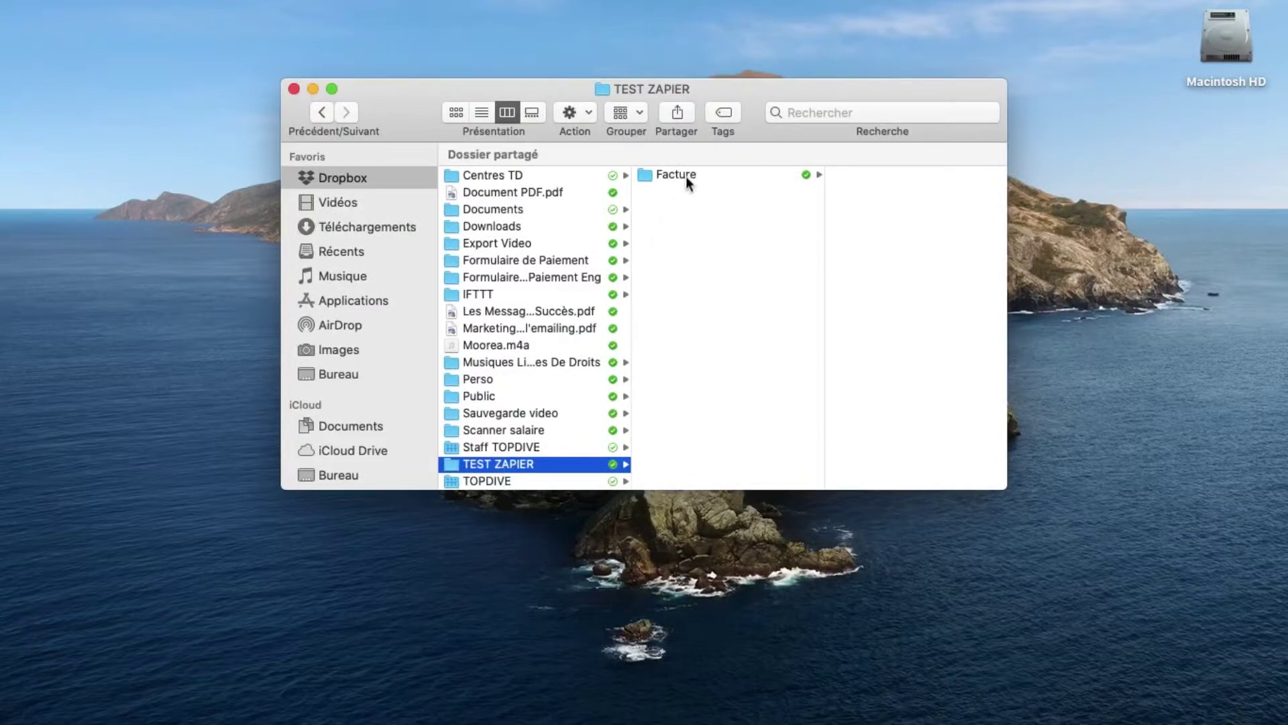
# Step: Preview the uploaded 20200502 'Facture ménage' PDF inside TEST ZAPIER/Facture in Finder
pyautogui.click(687, 176)
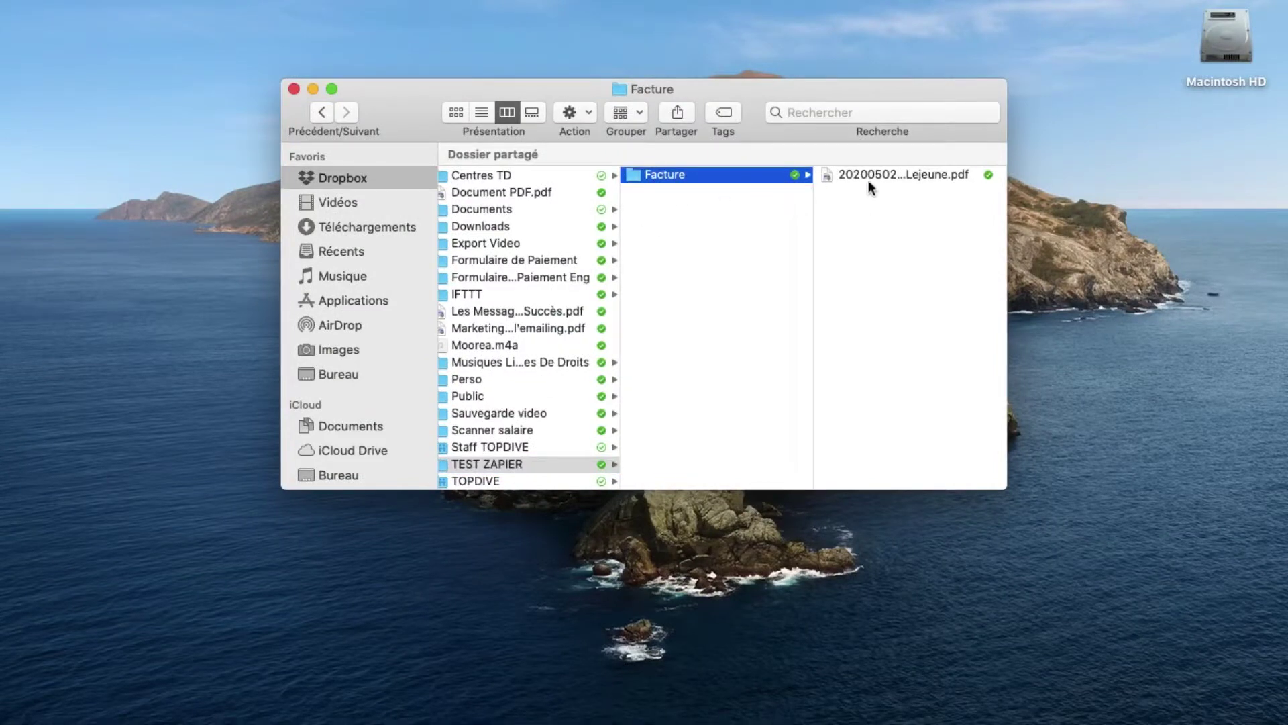
pyautogui.doubleClick(1004, 216)
pyautogui.click(971, 170)
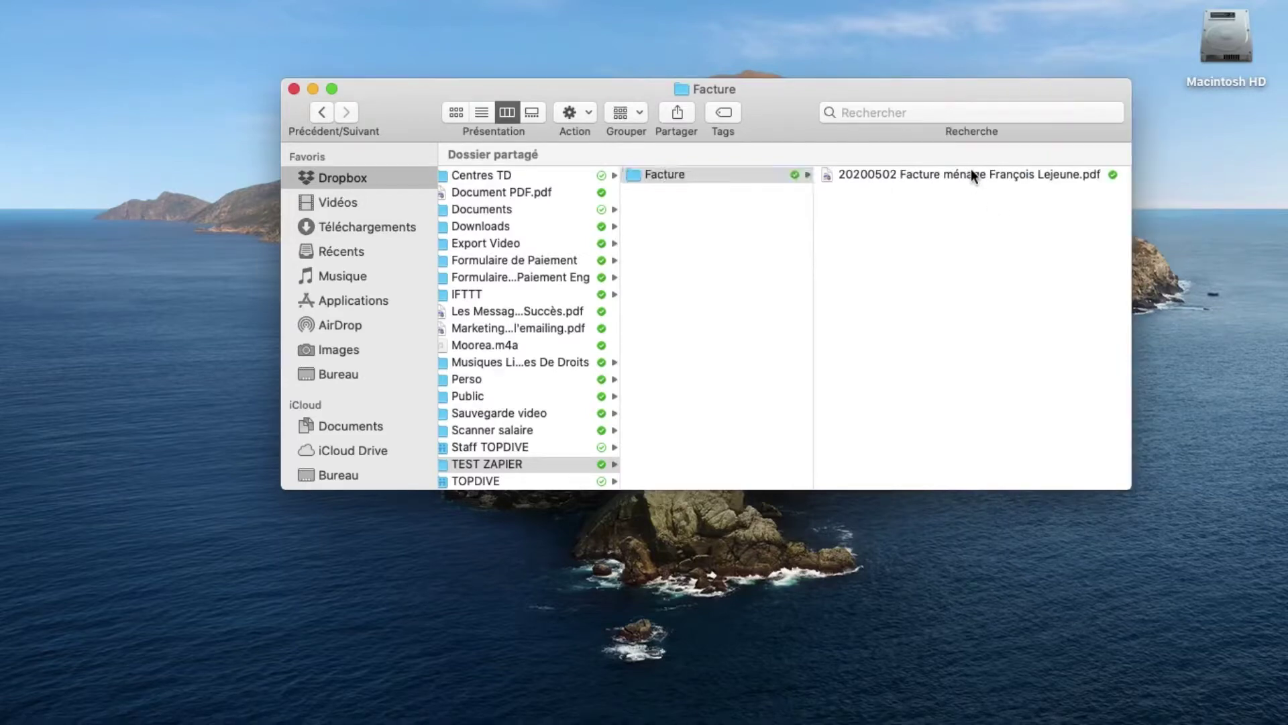
pyautogui.click(971, 173)
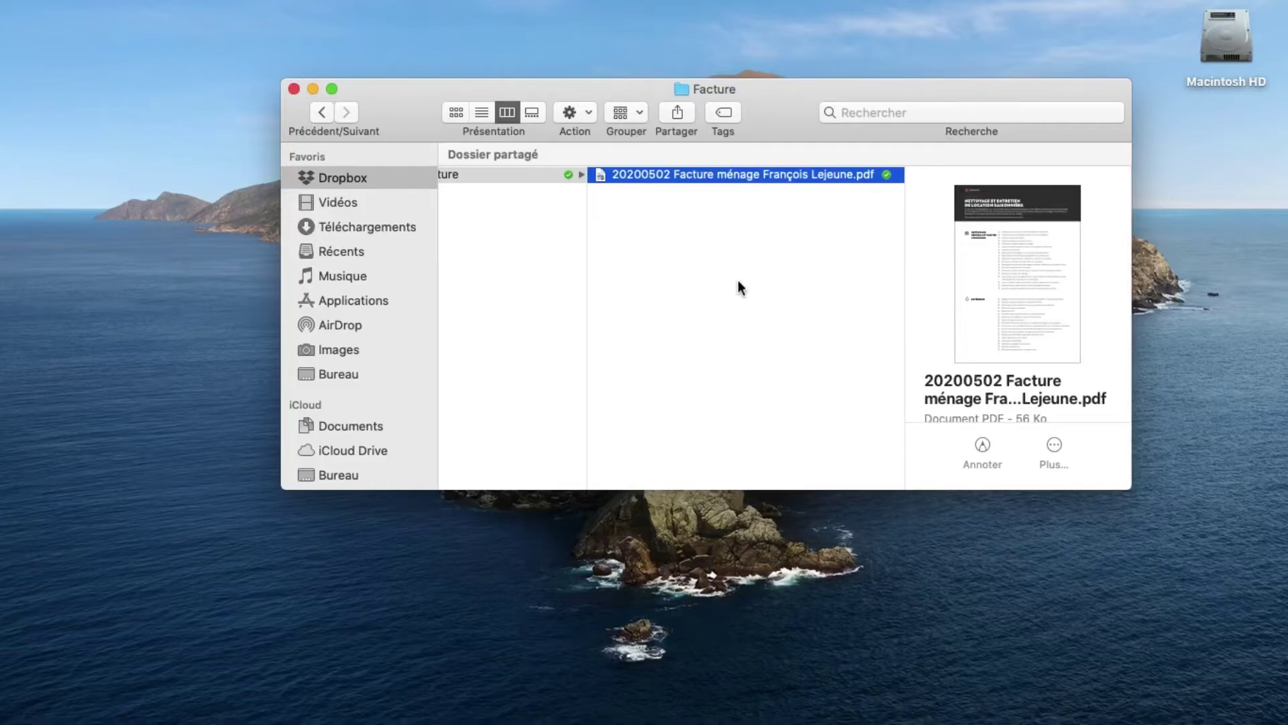
pyautogui.press('super+Tab')
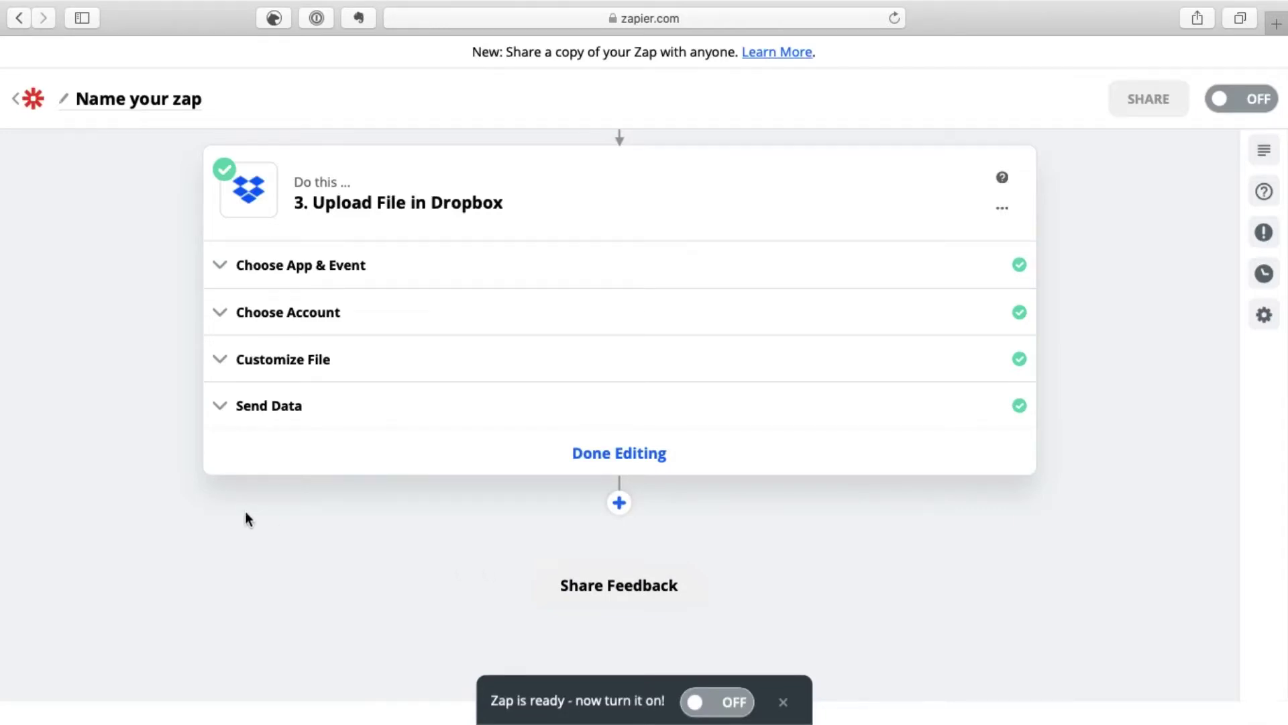
# Step: Title the Zap 'Envoie facture téléphone' and flip its OFF toggle to turn it on
pyautogui.click(132, 104)
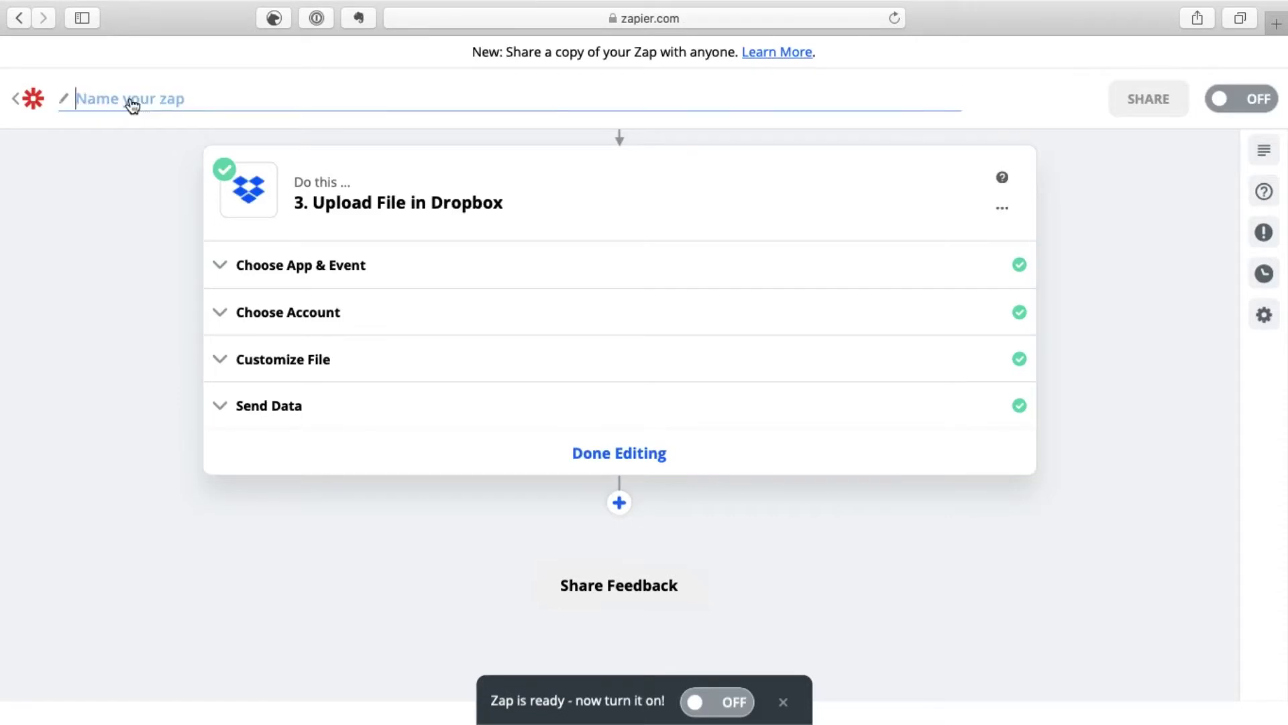
pyautogui.write('Envoie facture téléphone')
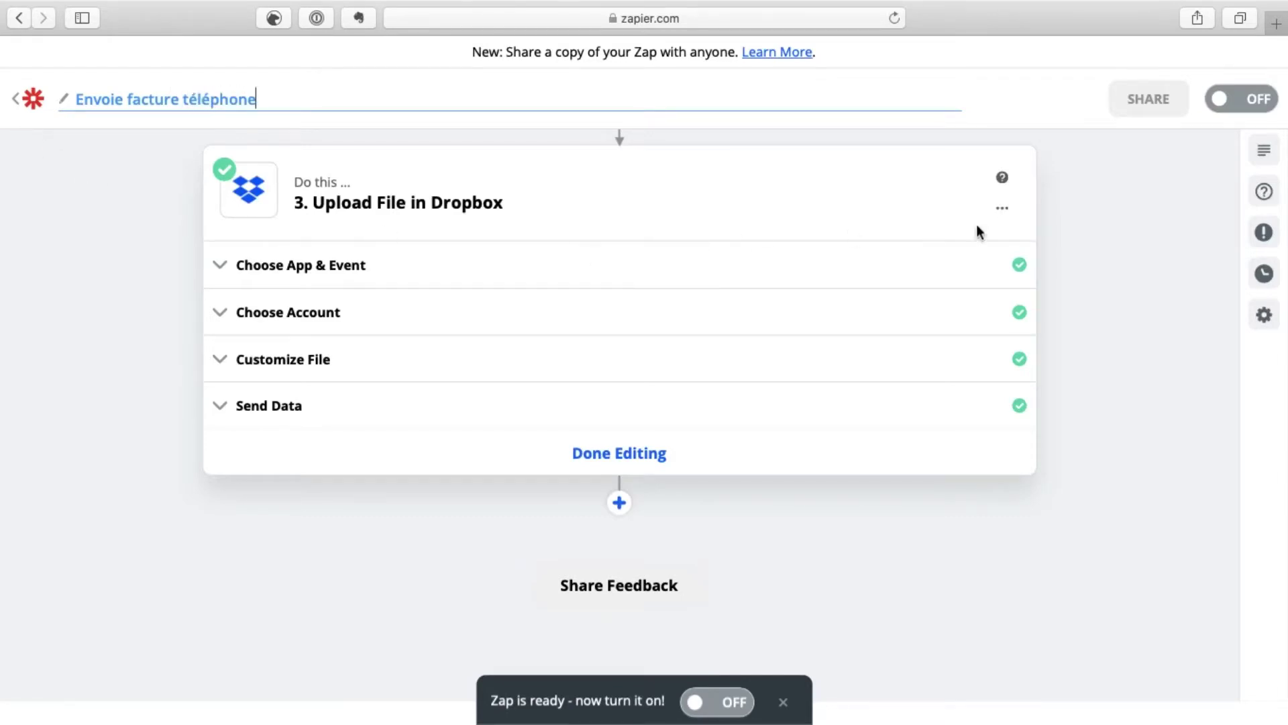
pyautogui.scroll(2, 1118, 267)
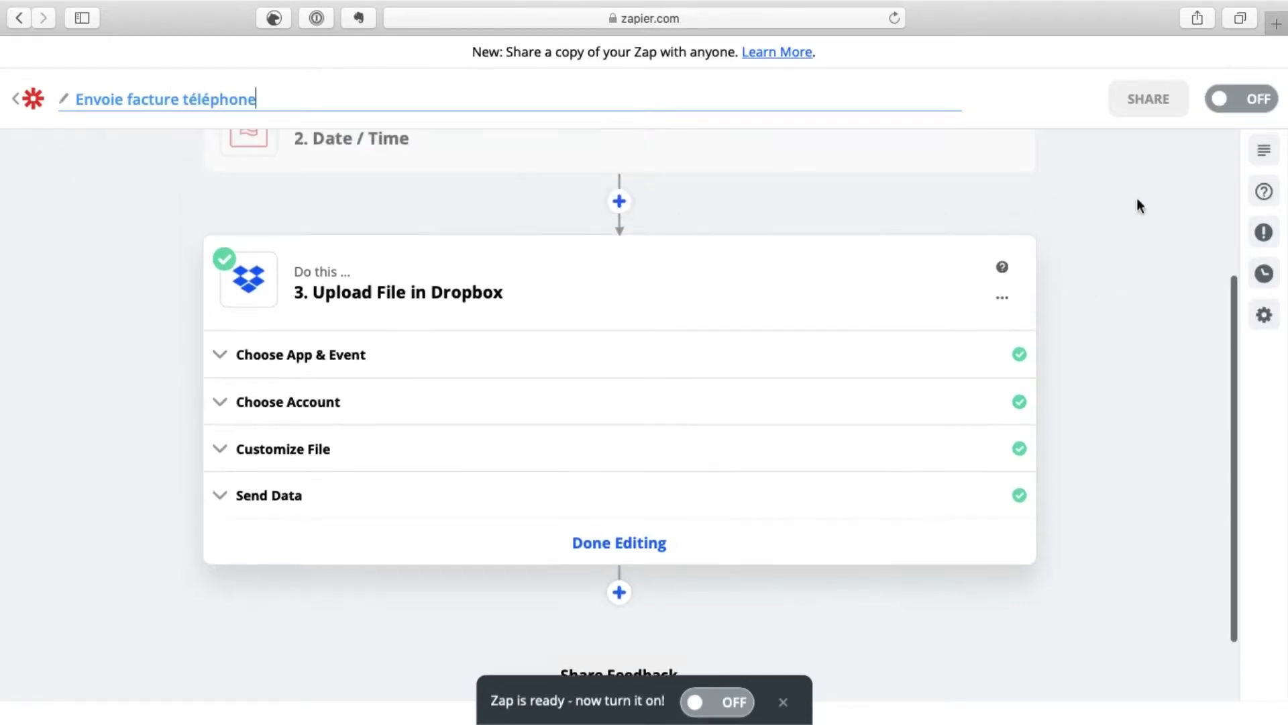
pyautogui.click(1221, 100)
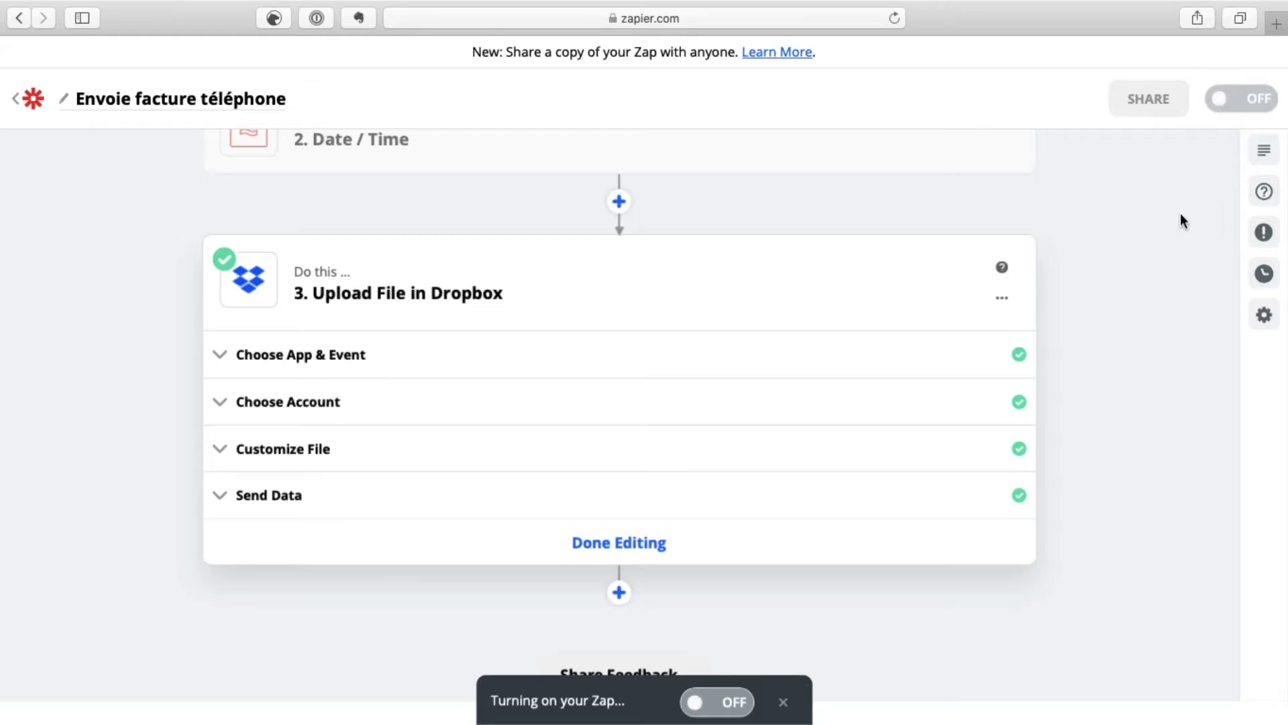
pyautogui.scroll(5, 1112, 234)
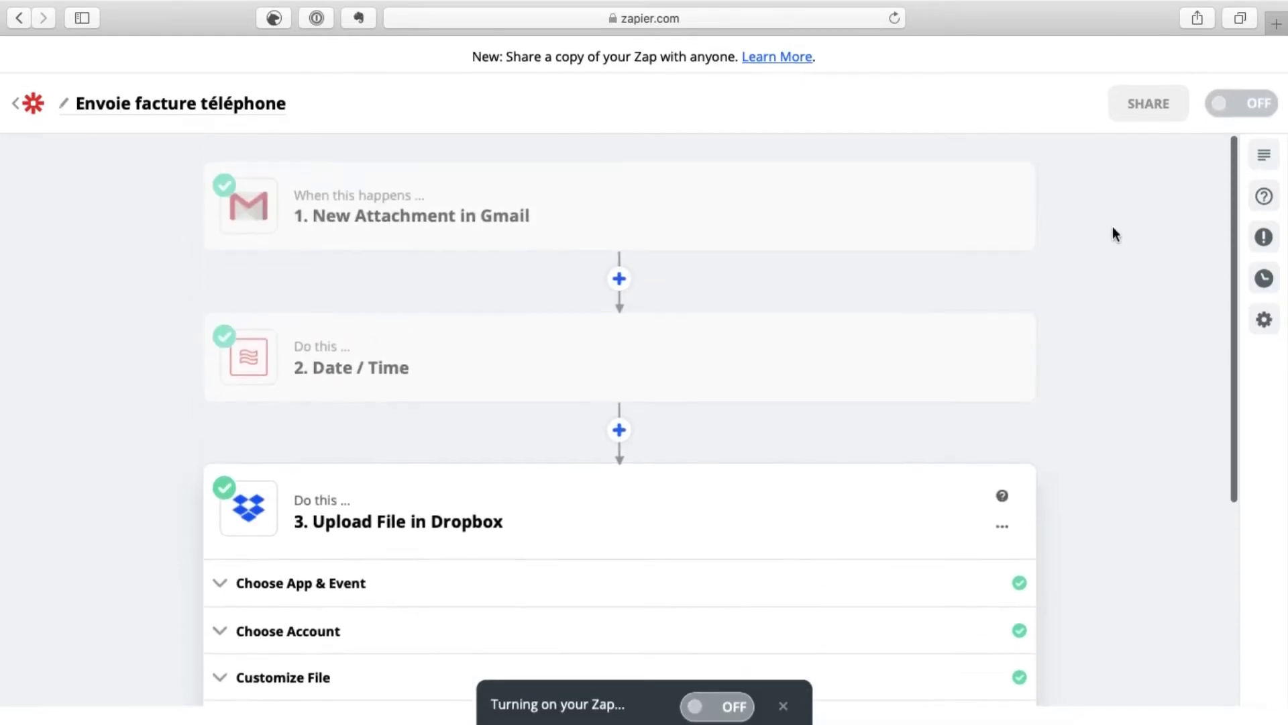